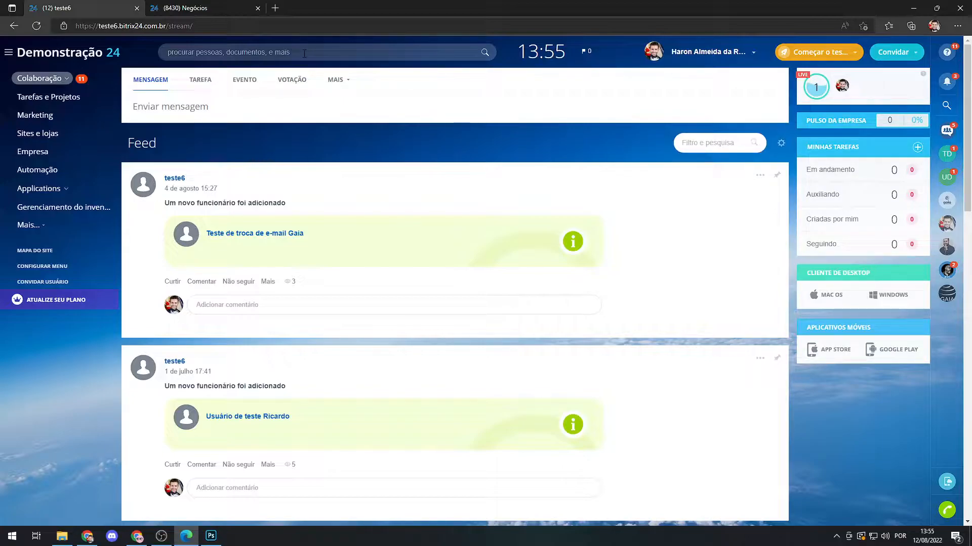
Search the portal for "formul" and open the Formulários de CRM page.
click(300, 53)
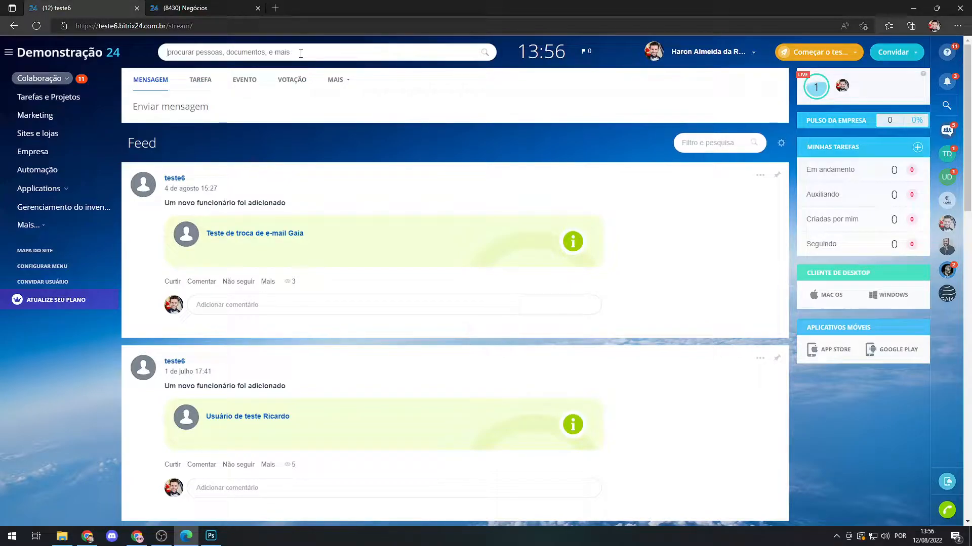
text(formul)
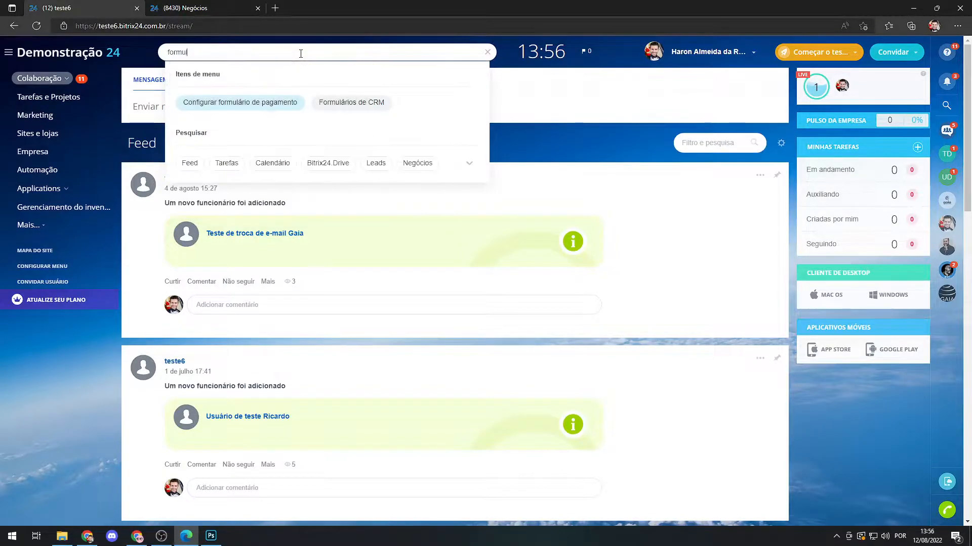
click(354, 104)
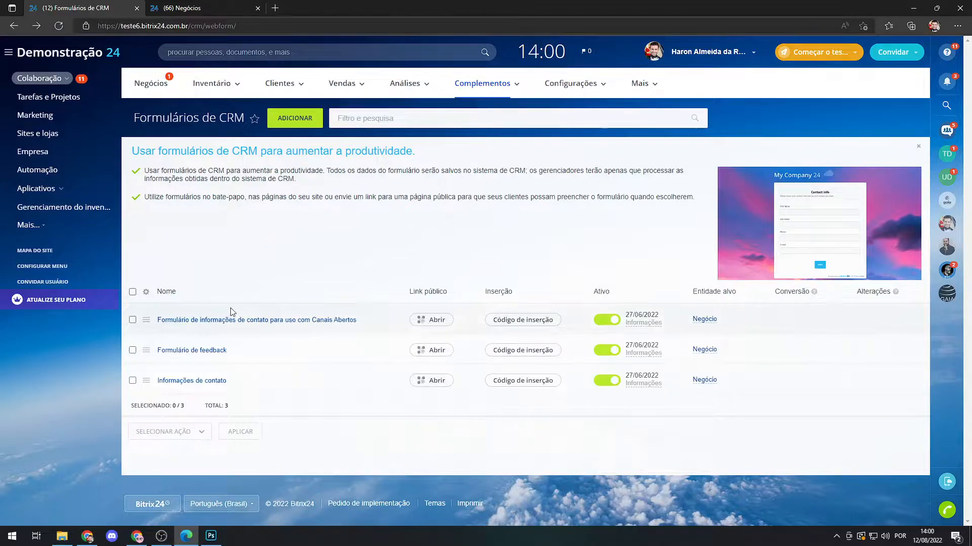
Examine the individual and bulk actions available for the existing CRM forms in the list.
click(133, 320)
click(133, 349)
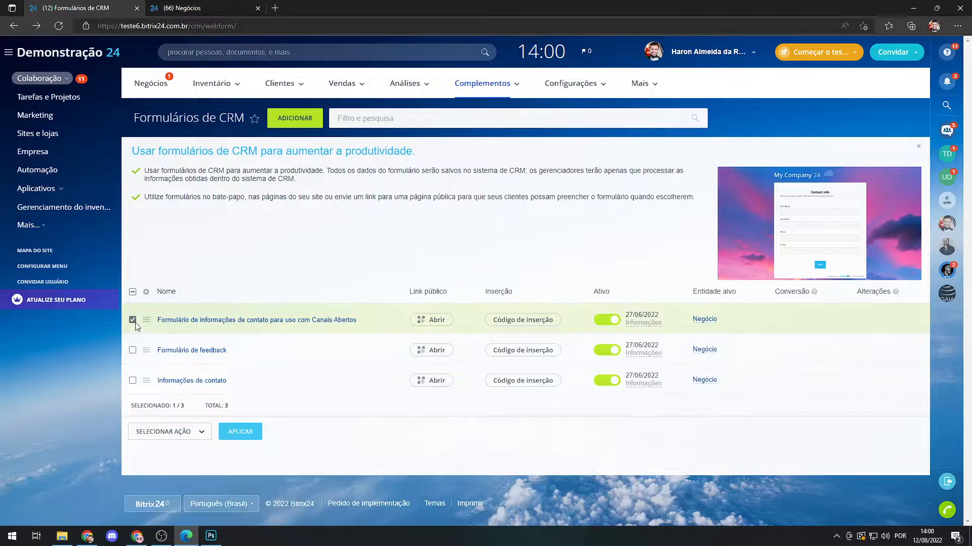
click(132, 320)
click(147, 320)
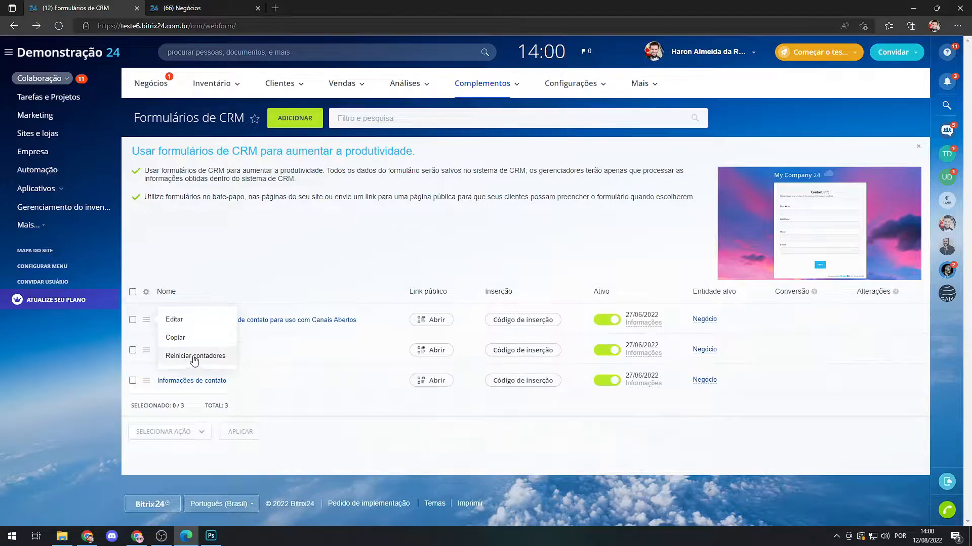
click(309, 270)
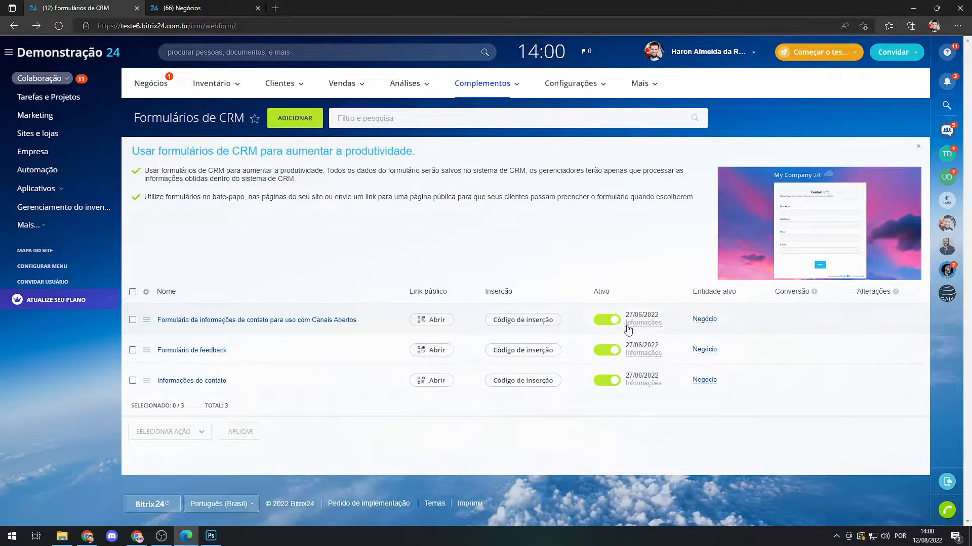
click(191, 303)
click(132, 320)
click(132, 350)
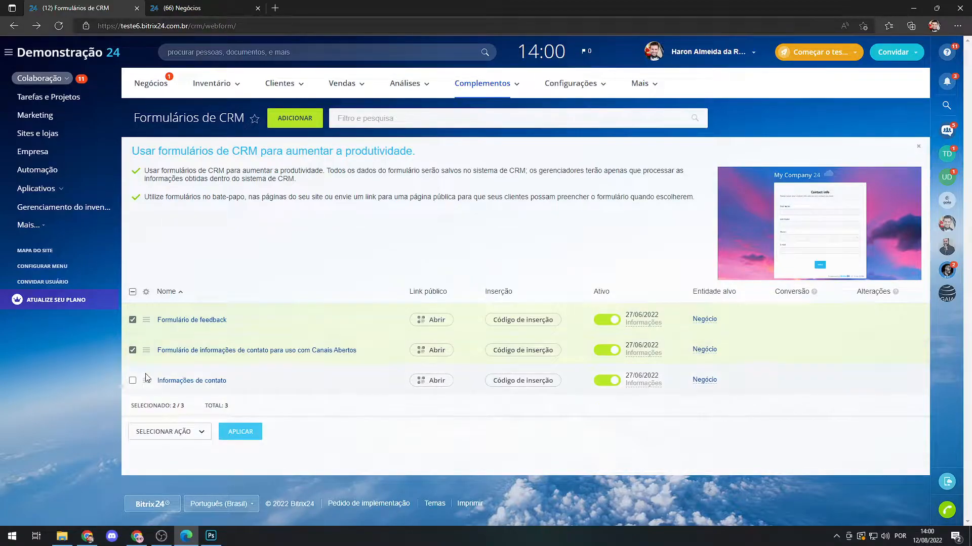
click(197, 439)
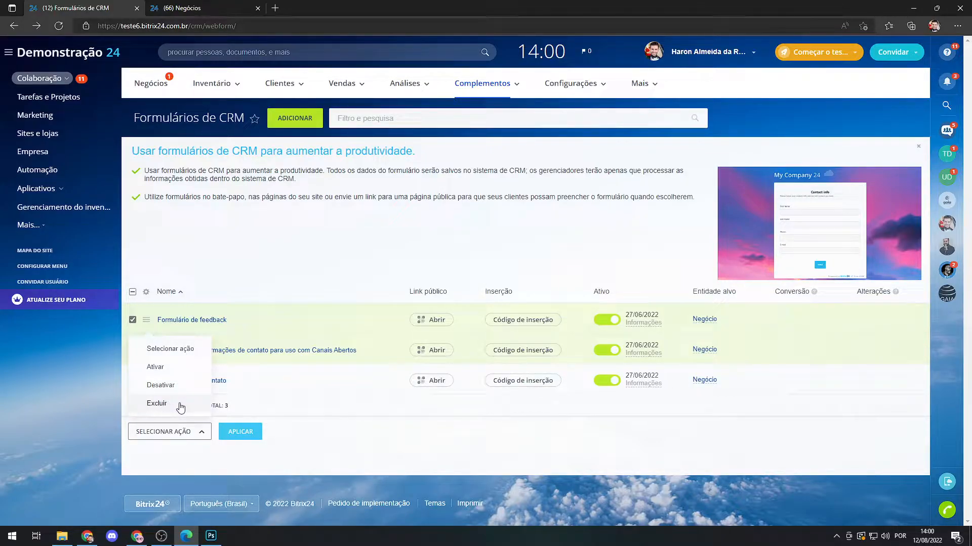
click(162, 404)
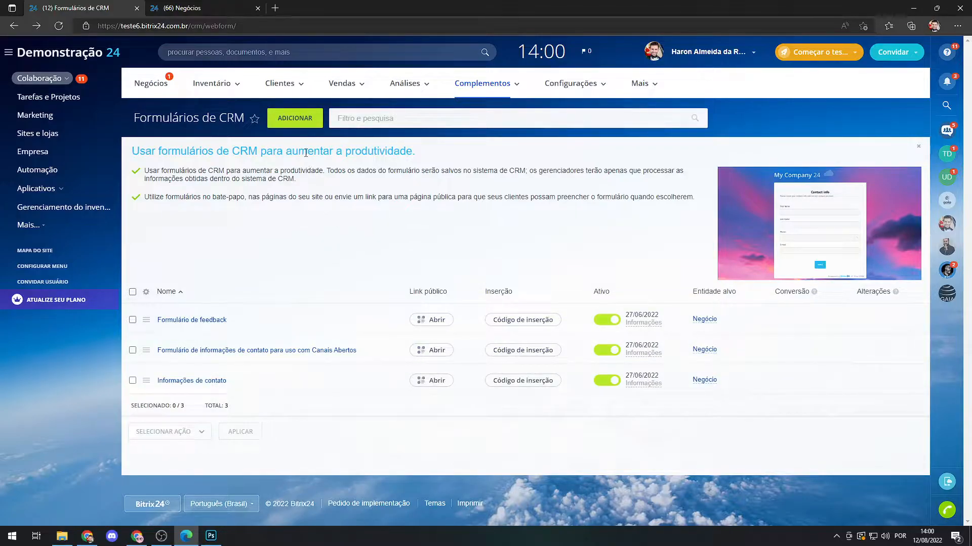
Create a new CRM form using the Preferências personalizadas use case.
click(294, 120)
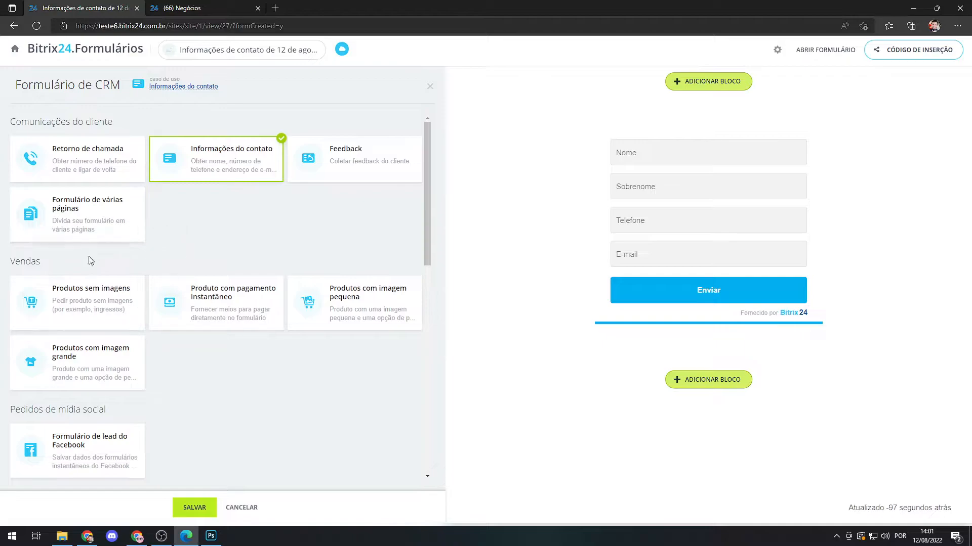
scroll(207, 261, down, 6)
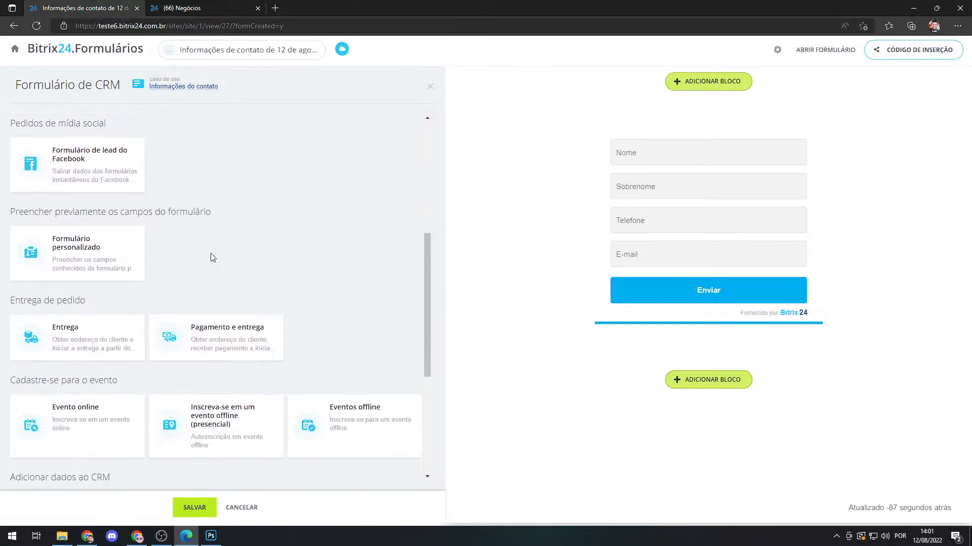
scroll(249, 256, down, 4)
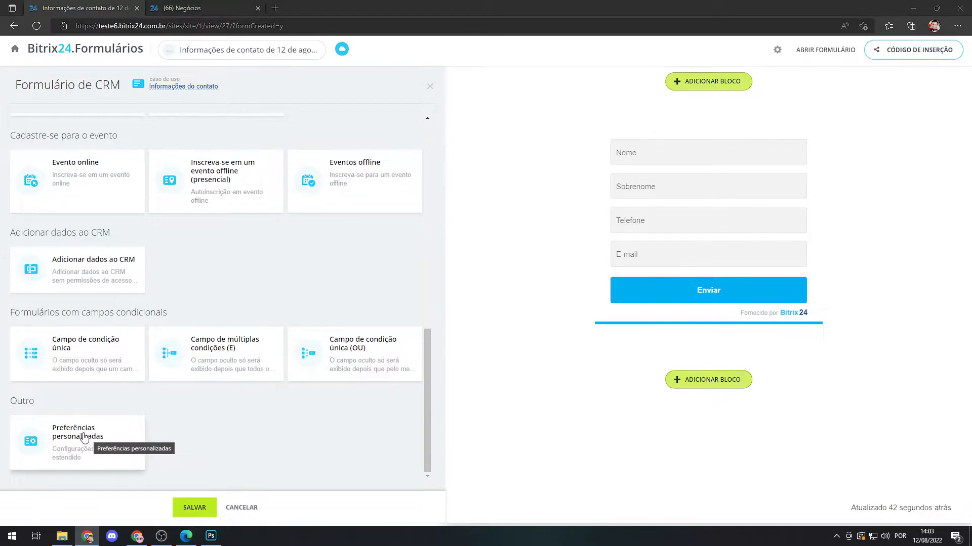
click(85, 437)
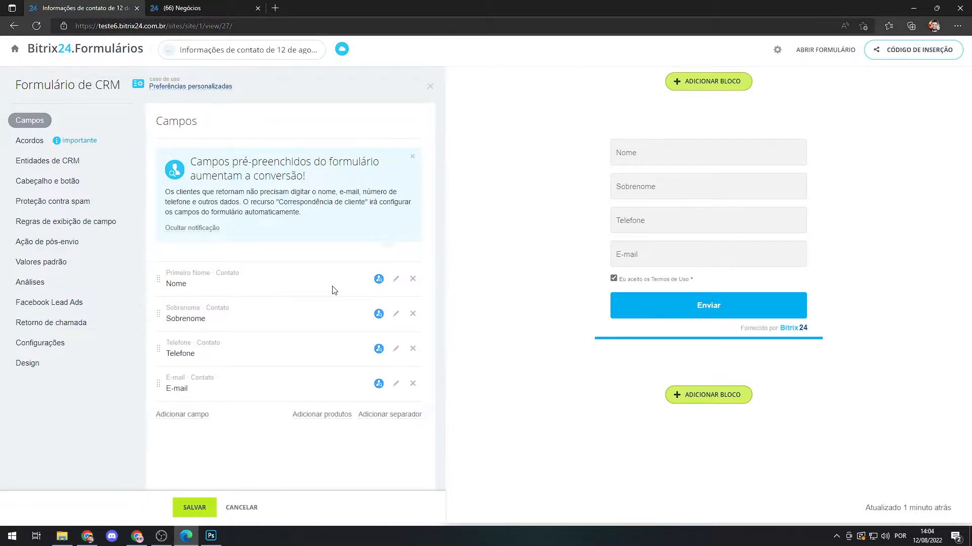
Remove the default E-mail, Telefone, Sobrenome and Nome fields from the form and dismiss the pre-filled fields notice.
click(413, 383)
click(413, 348)
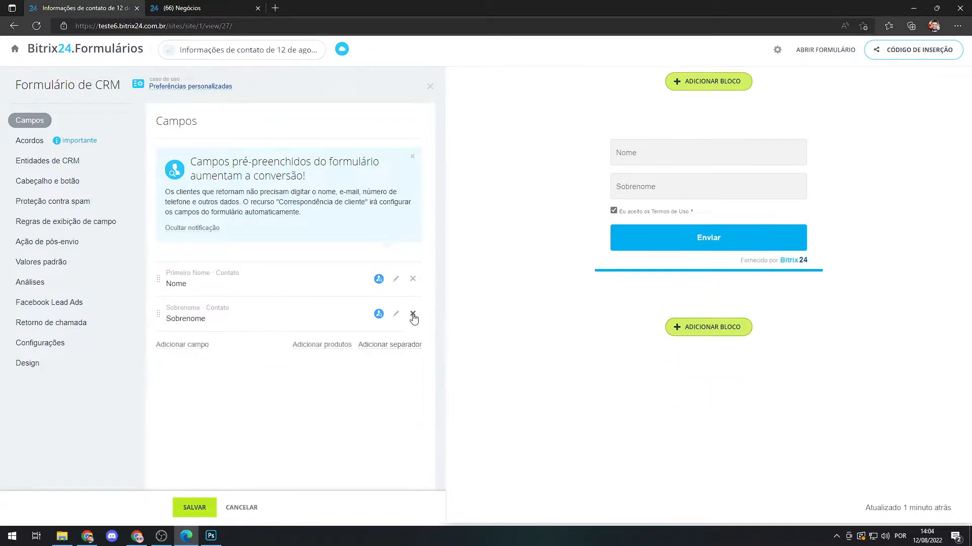
click(413, 315)
click(412, 279)
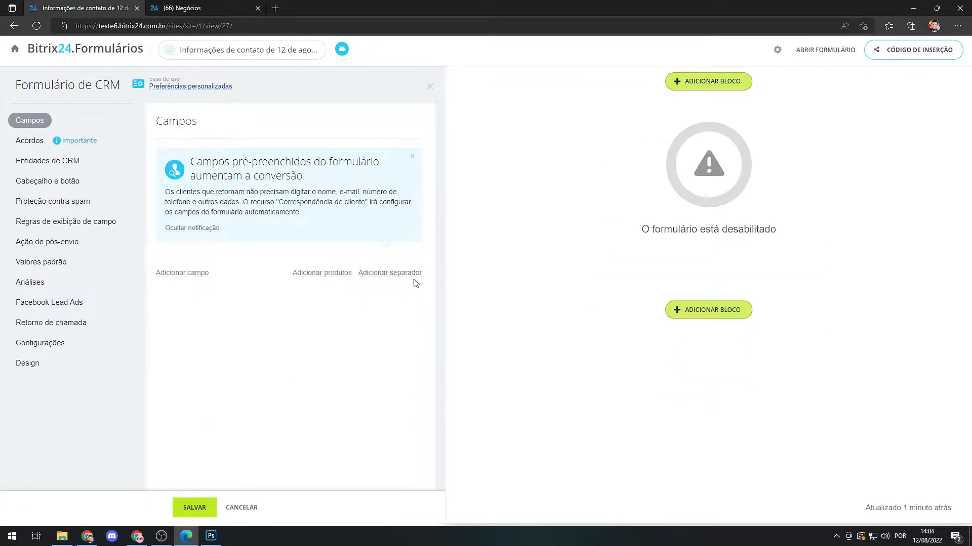
click(412, 158)
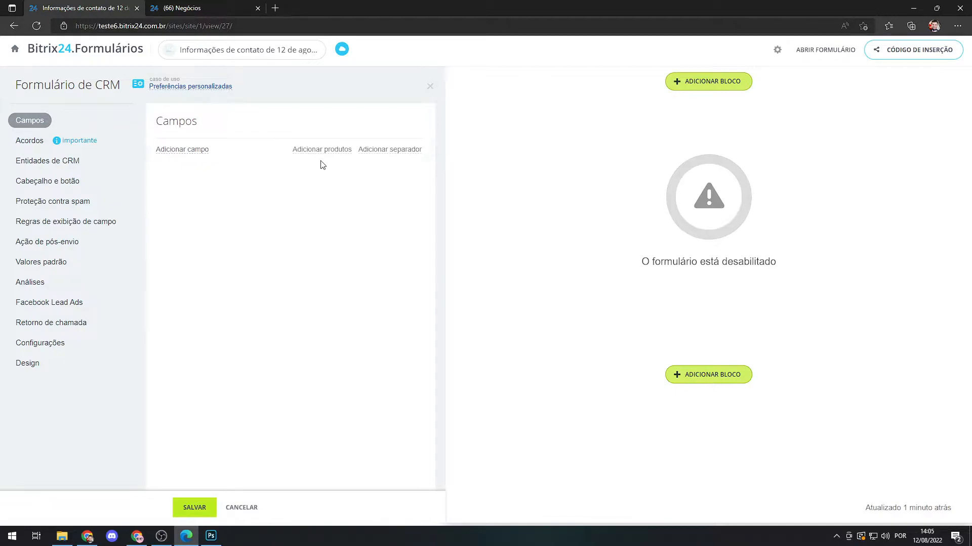
Add a Cabeçalho do texto separator to the form, followed by a Linha separator.
click(391, 155)
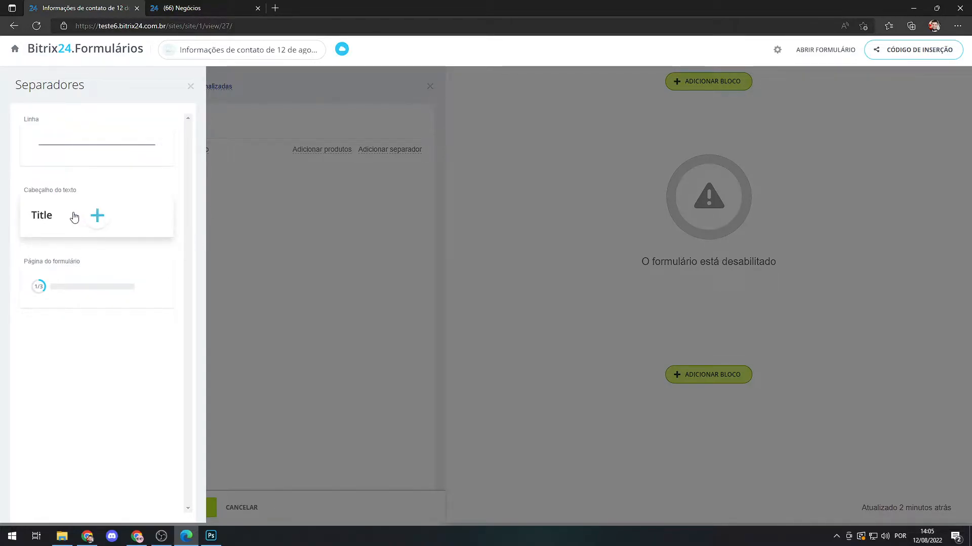
click(92, 221)
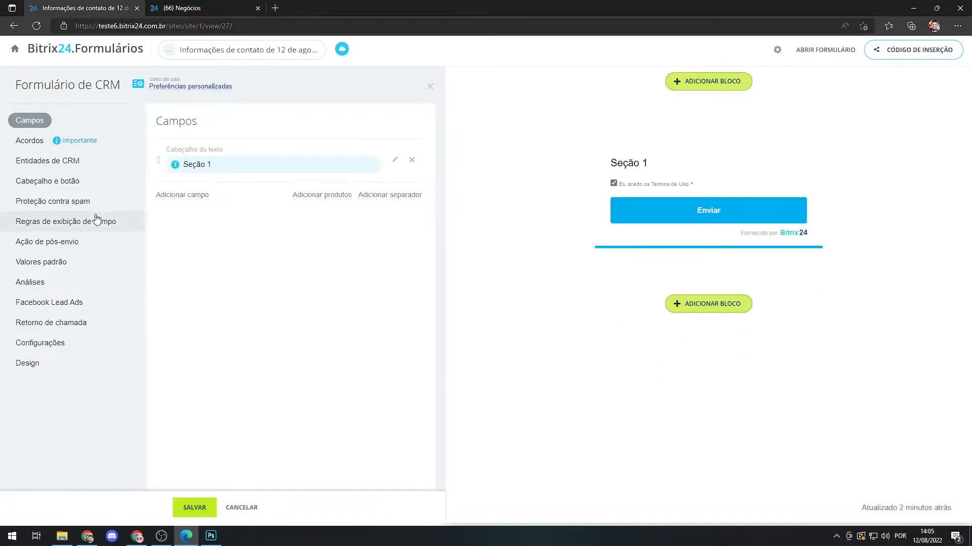
click(387, 195)
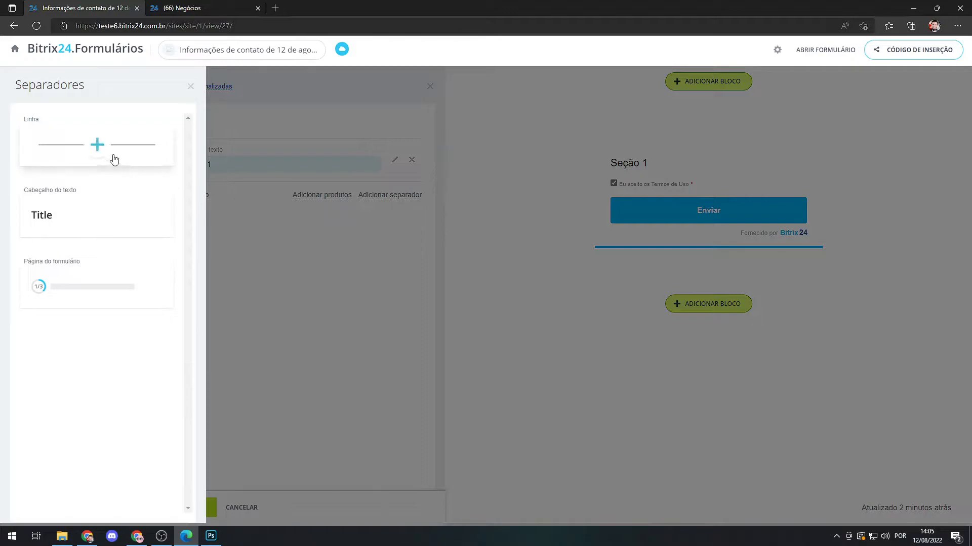
click(97, 145)
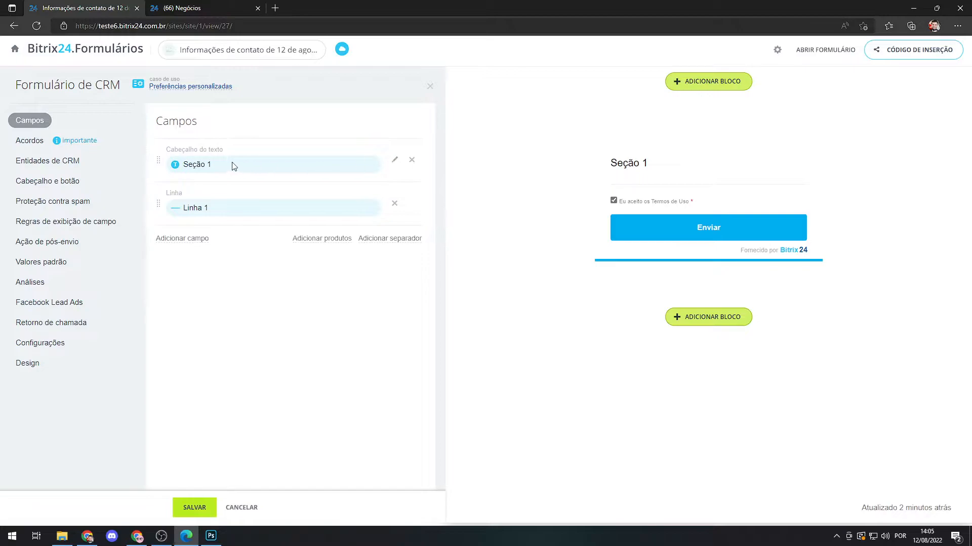
Rename the form's text heading to "Prospecção de Leads".
click(395, 161)
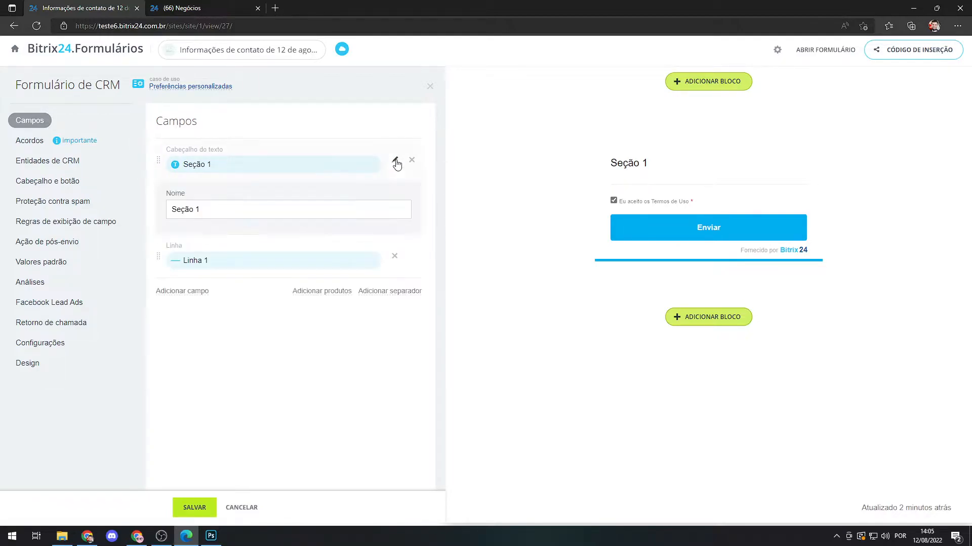
click(202, 209)
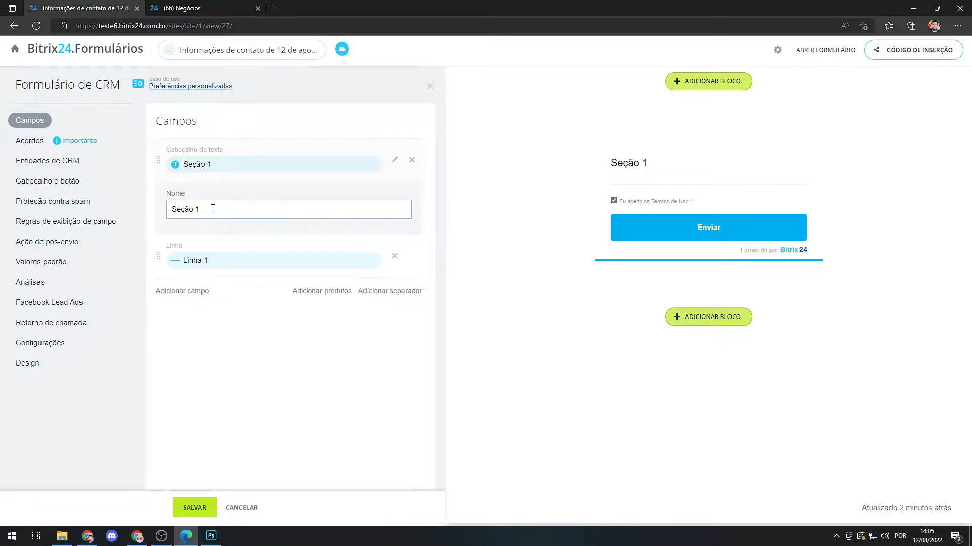
drag(183, 205, 186, 206)
text(Prospecção de Leads)
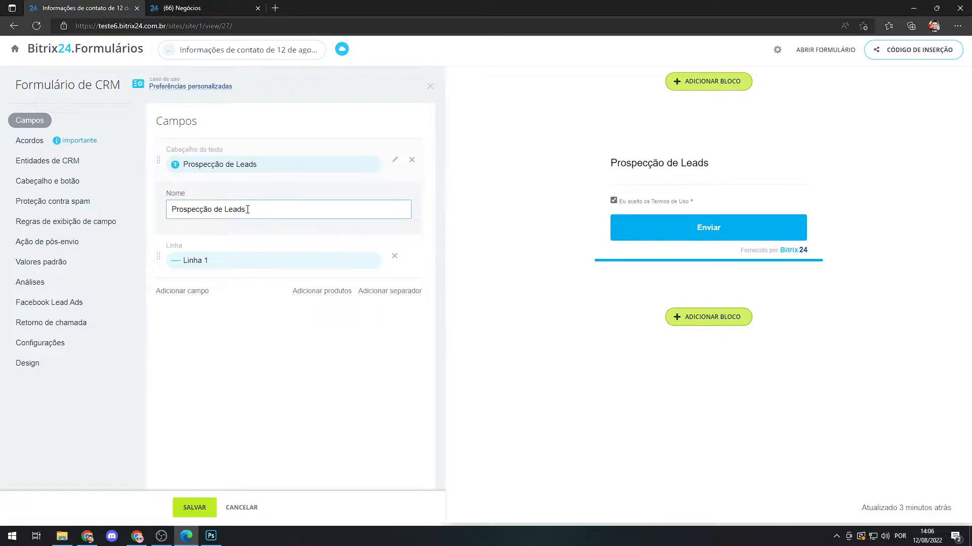
click(348, 198)
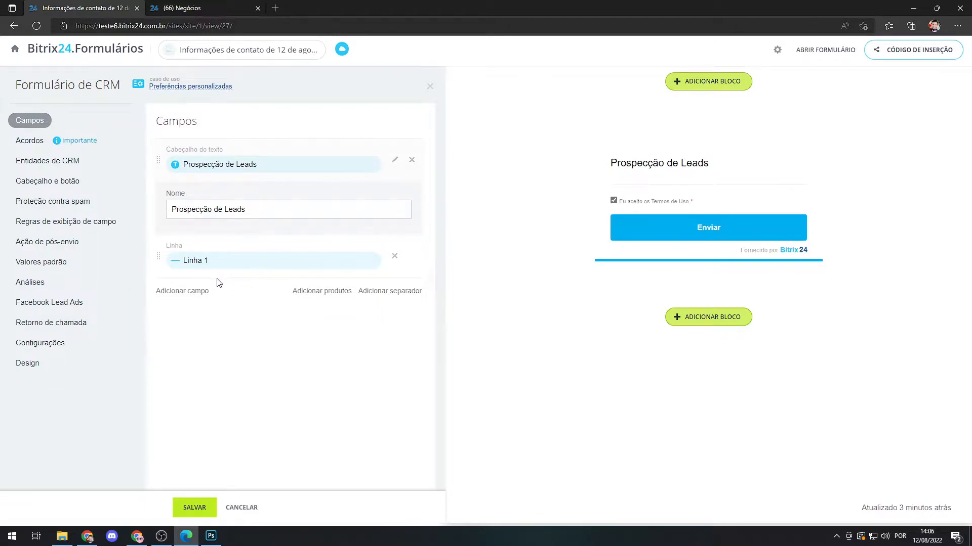
Examine the CRM fields that can be added to the form for Lead, Contato, Empresa, Negócio and Orçamento.
click(181, 291)
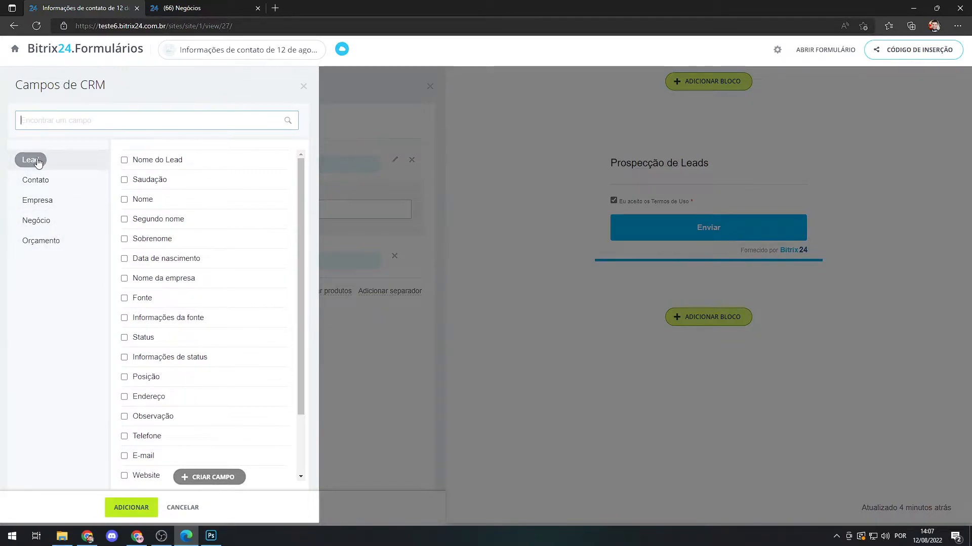
click(44, 184)
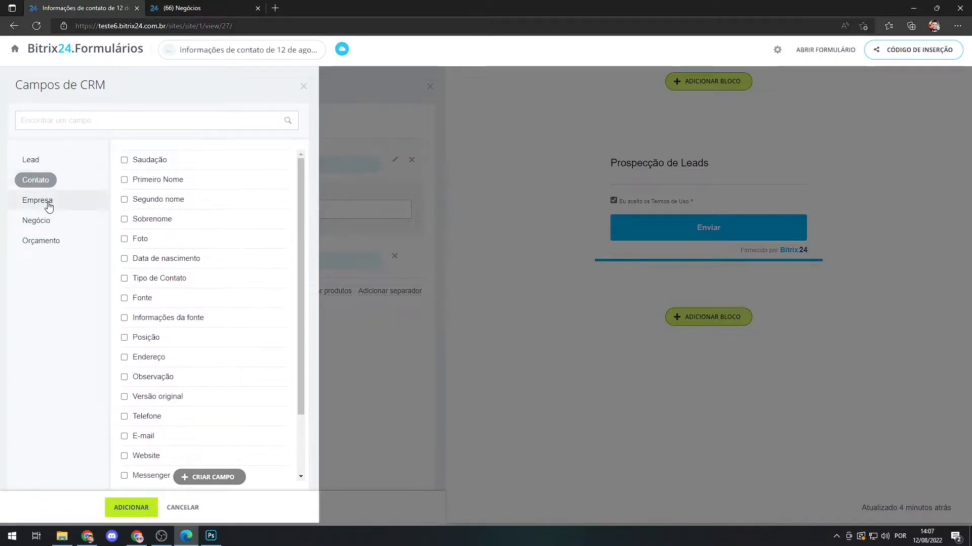
click(49, 205)
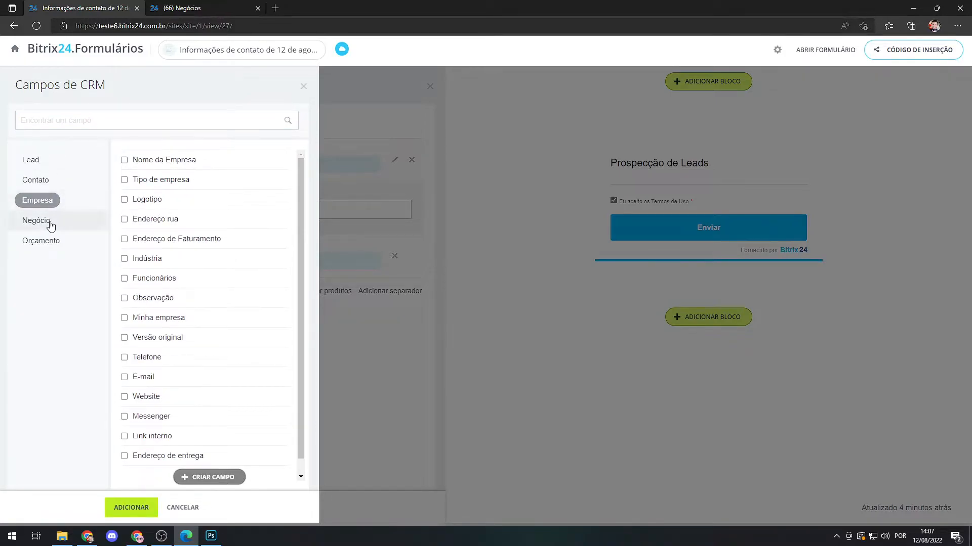
click(50, 225)
click(53, 246)
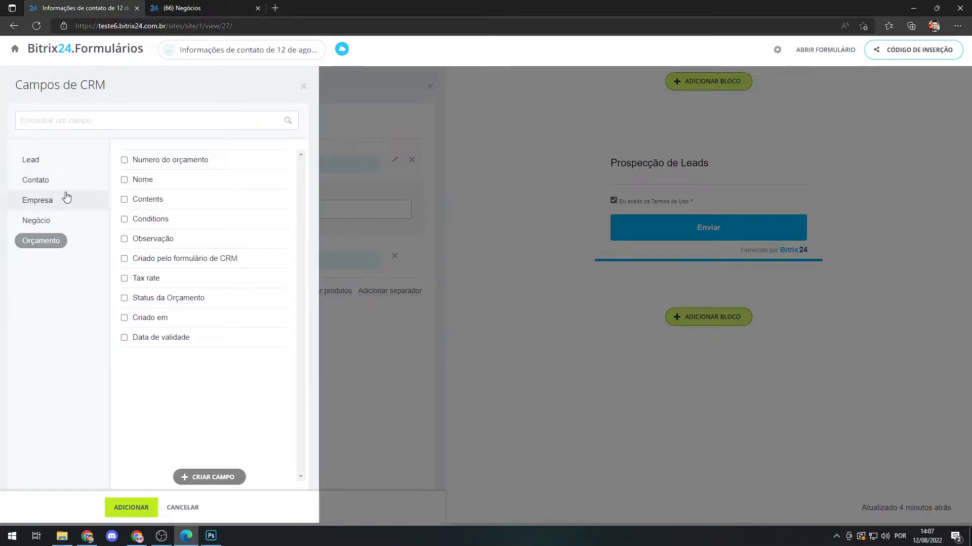
click(39, 163)
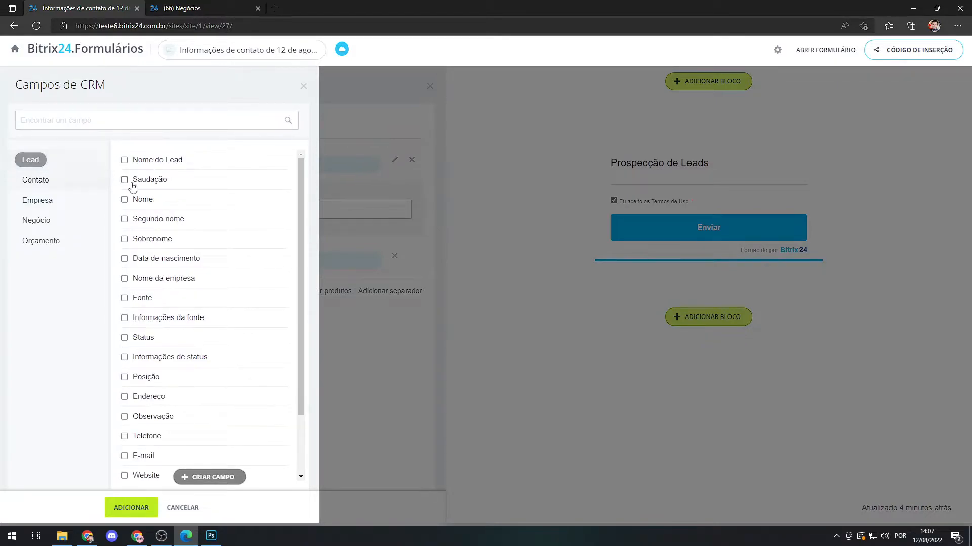
scroll(244, 204, down, 2)
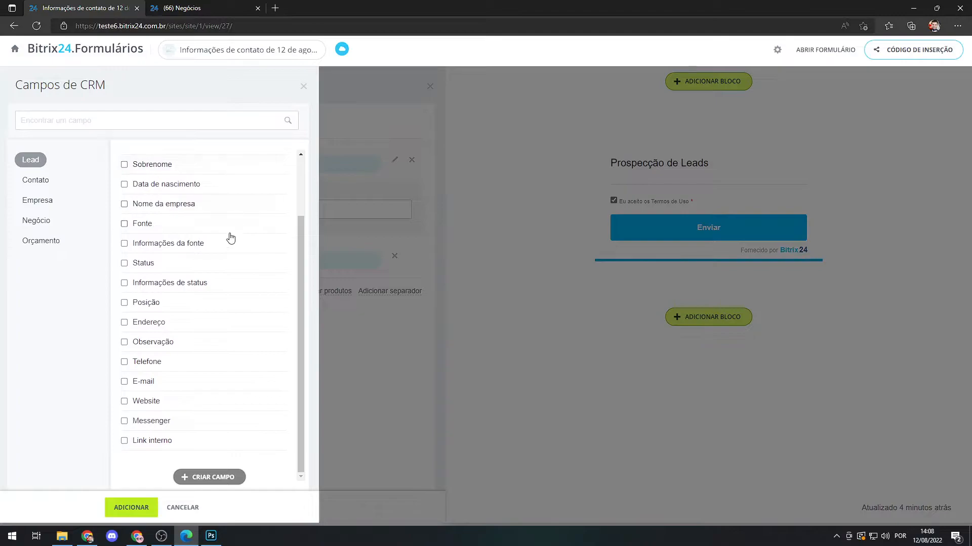
scroll(168, 323, up, 2)
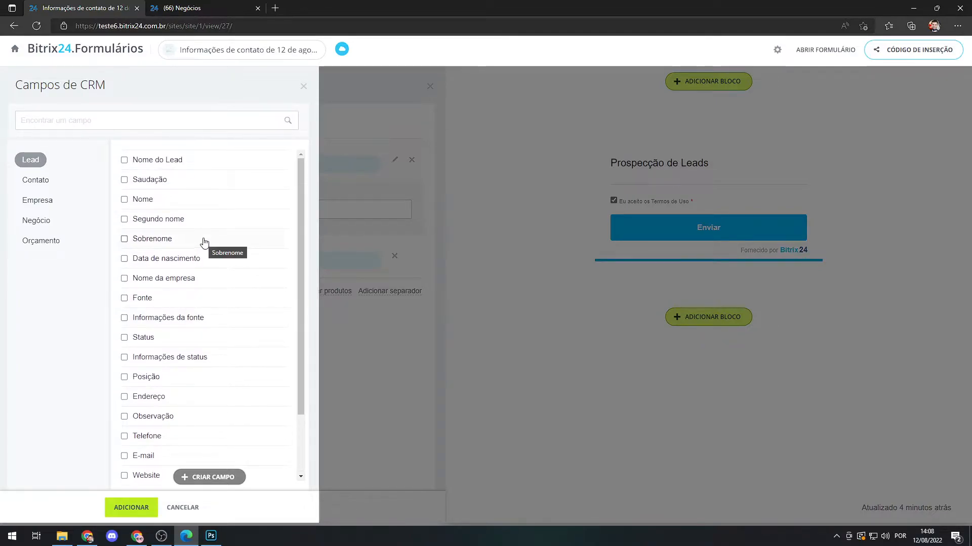
scroll(171, 203, down, 2)
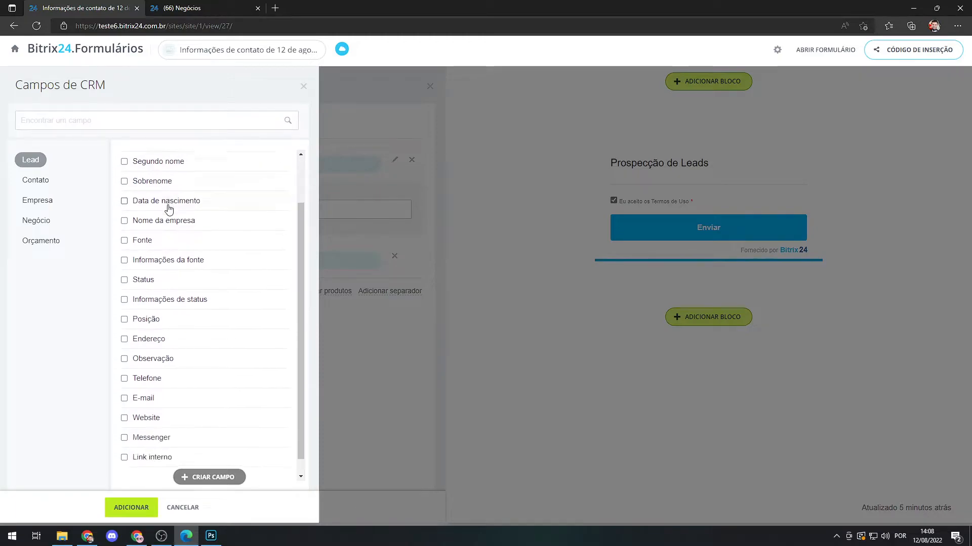
scroll(157, 294, up, 2)
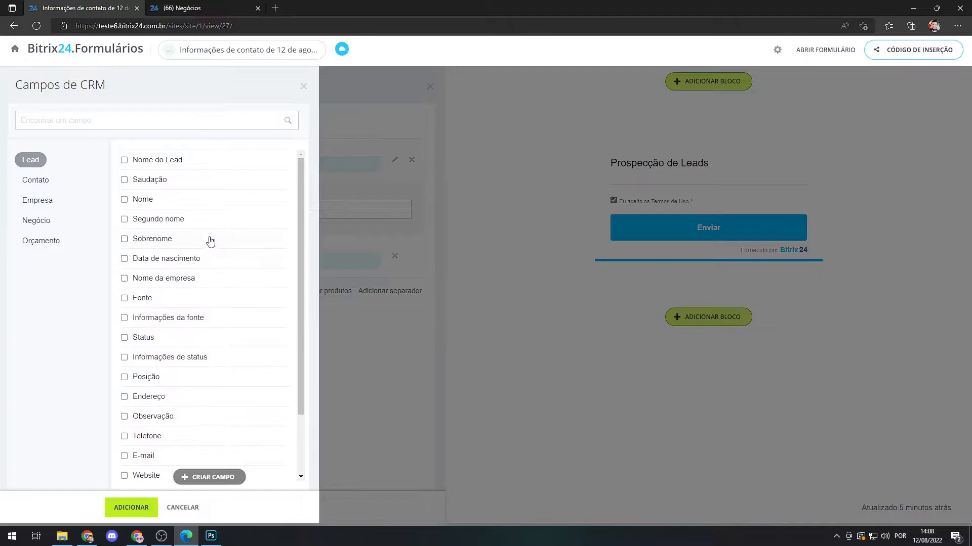
scroll(196, 236, down, 2)
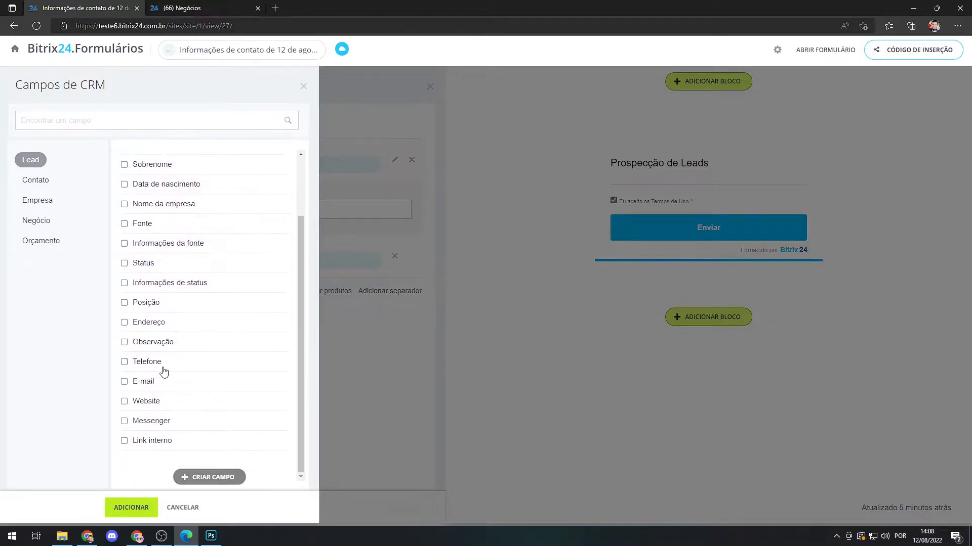
scroll(181, 315, up, 2)
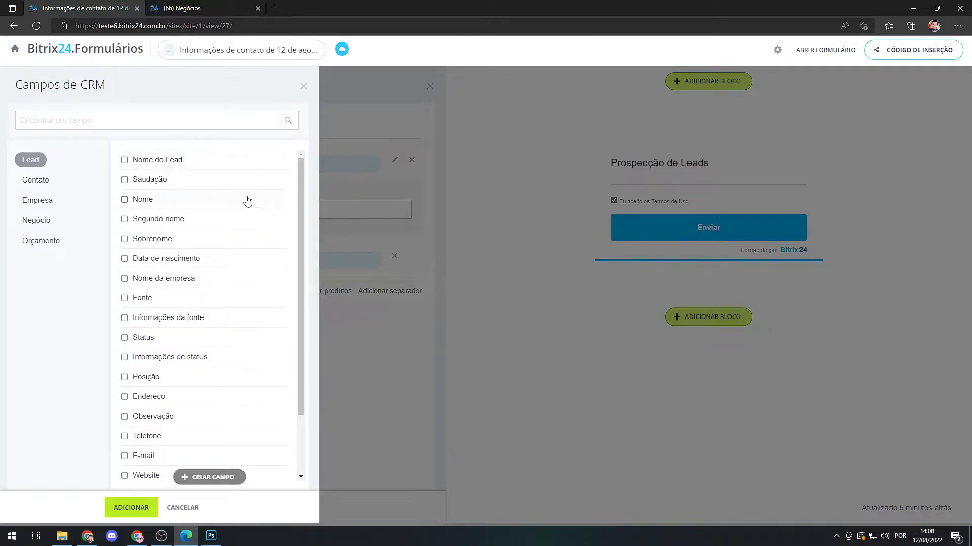
Add the Lead fields Nome, Telefone and E-mail to the form.
click(144, 203)
scroll(167, 230, down, 1)
scroll(169, 235, down, 3)
click(140, 363)
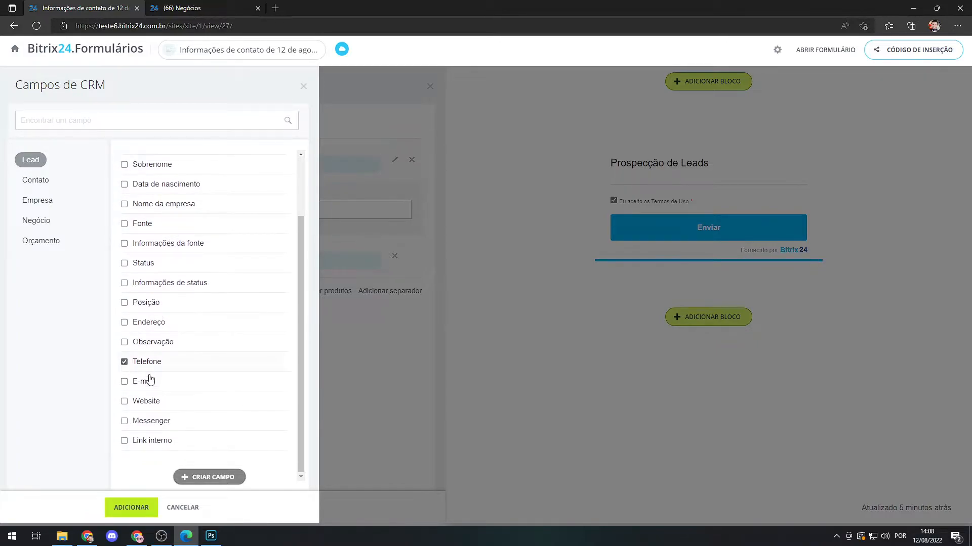
click(148, 386)
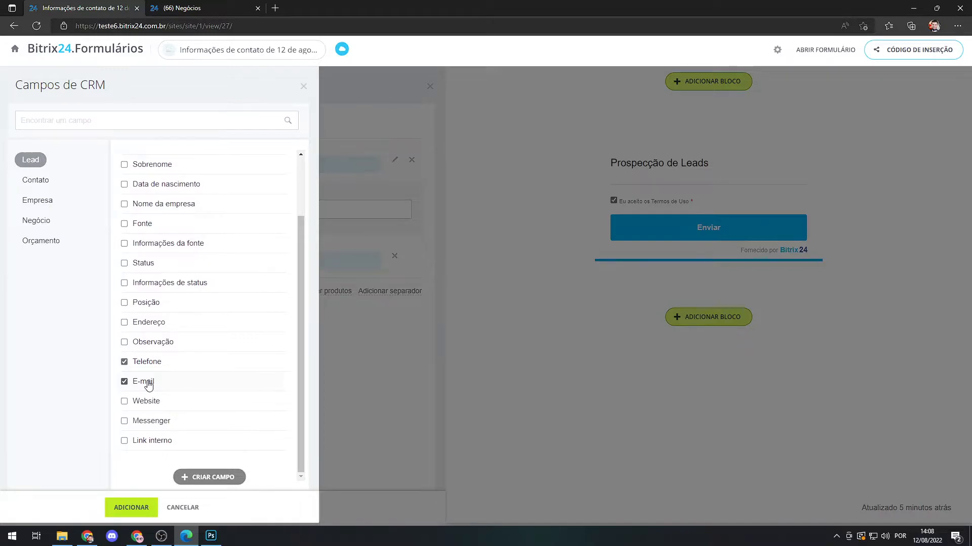
click(131, 508)
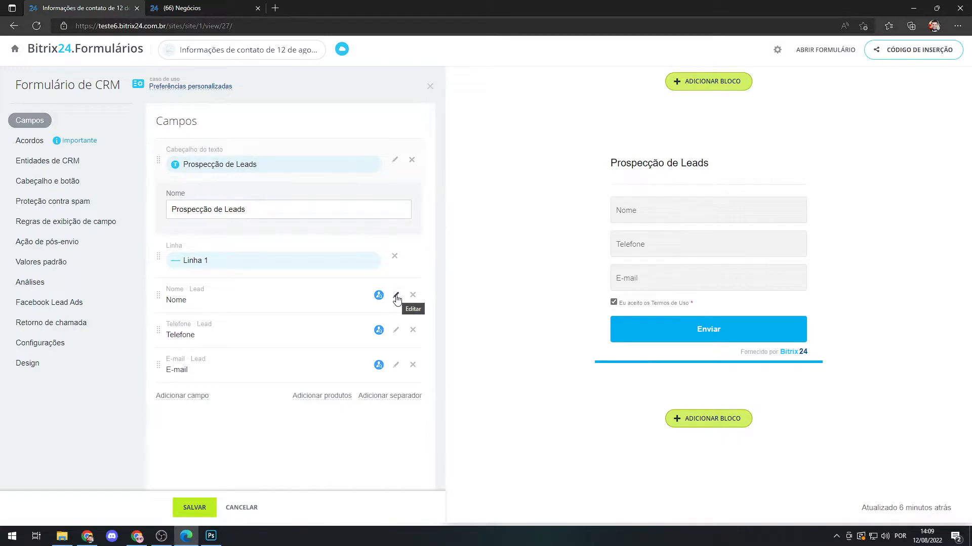
Change the label of the form's Nome field to "Nome do Lead".
click(397, 300)
click(193, 281)
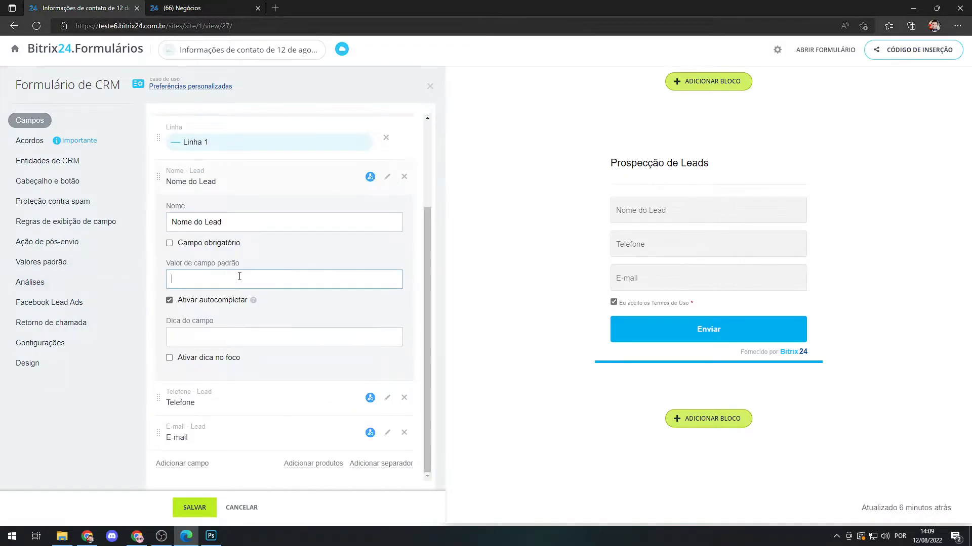
Try "Teste" as the default value of the Nome do Lead field and clear it again.
text(sd)
key(BackSpace)
text(Test)
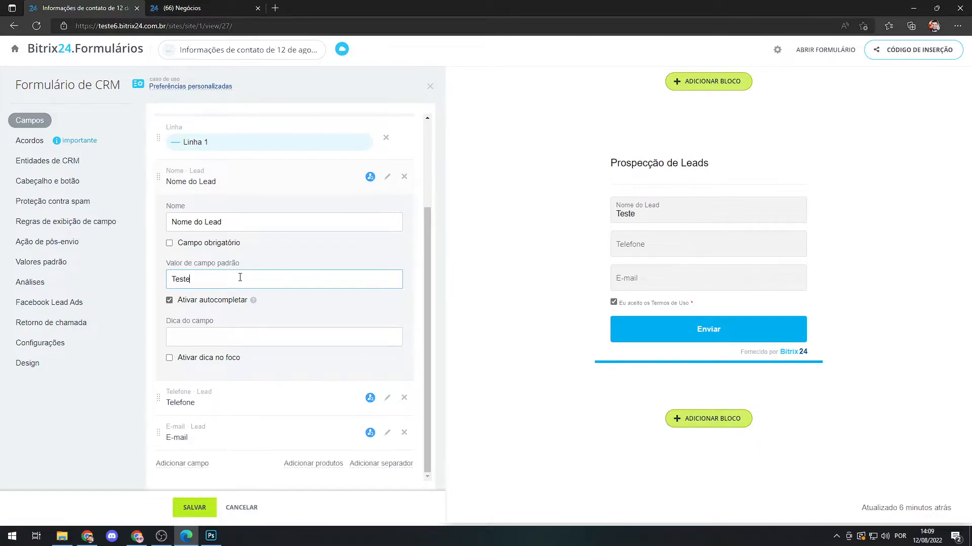
key(shift+Left)
key(shift+Left)
key(shift+Left)
key(shift+Left)
key(BackSpace)
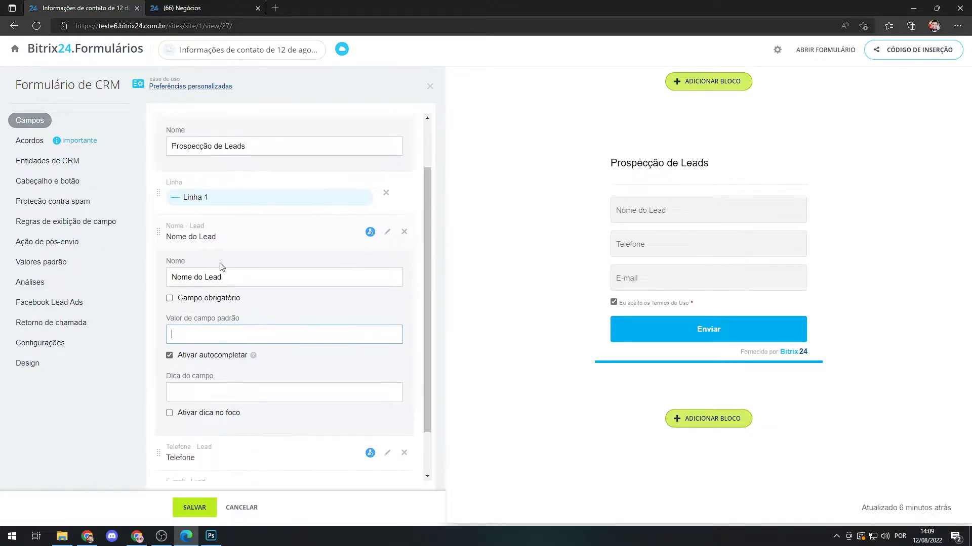
Make the Nome do Lead field mandatory and give it the hint "Seu Nome", shown only on focus.
click(170, 244)
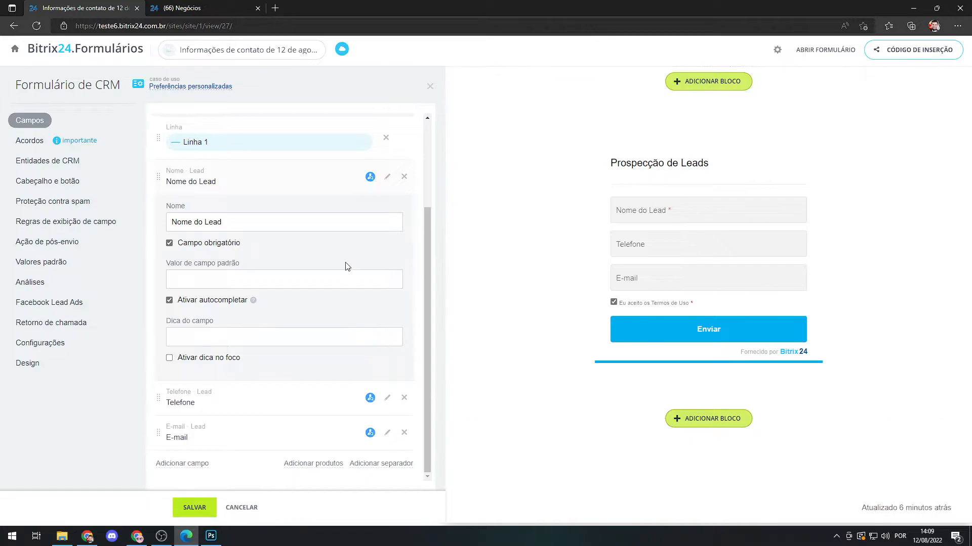
click(209, 336)
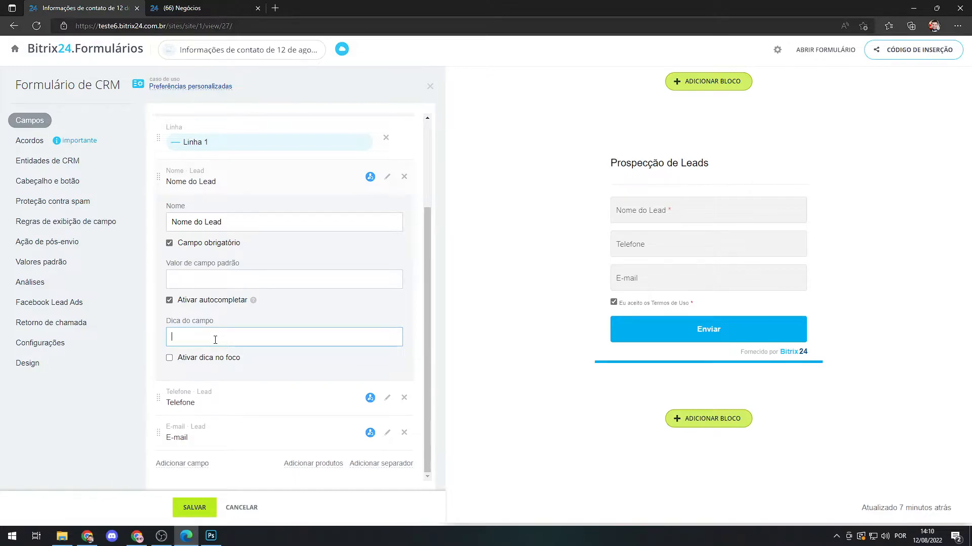
text(Seu Nome)
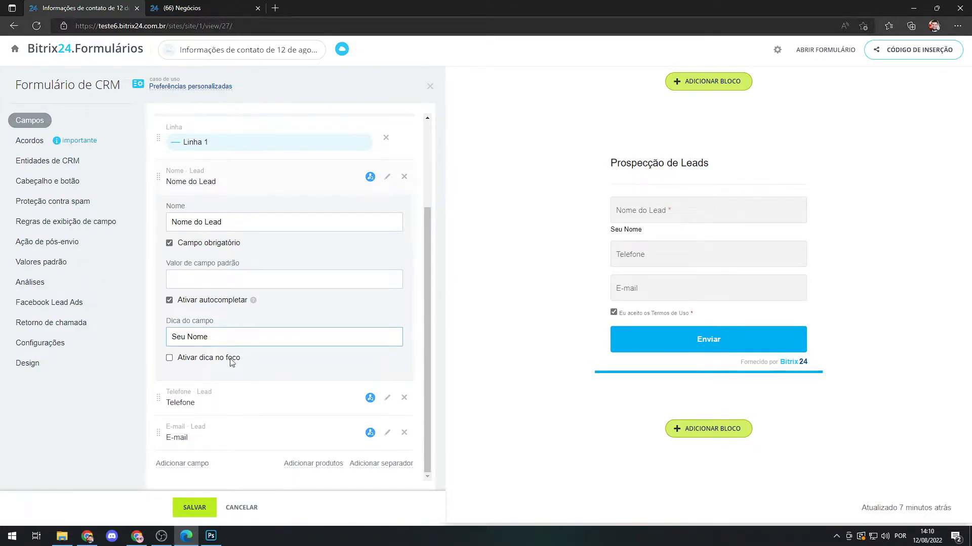
click(170, 359)
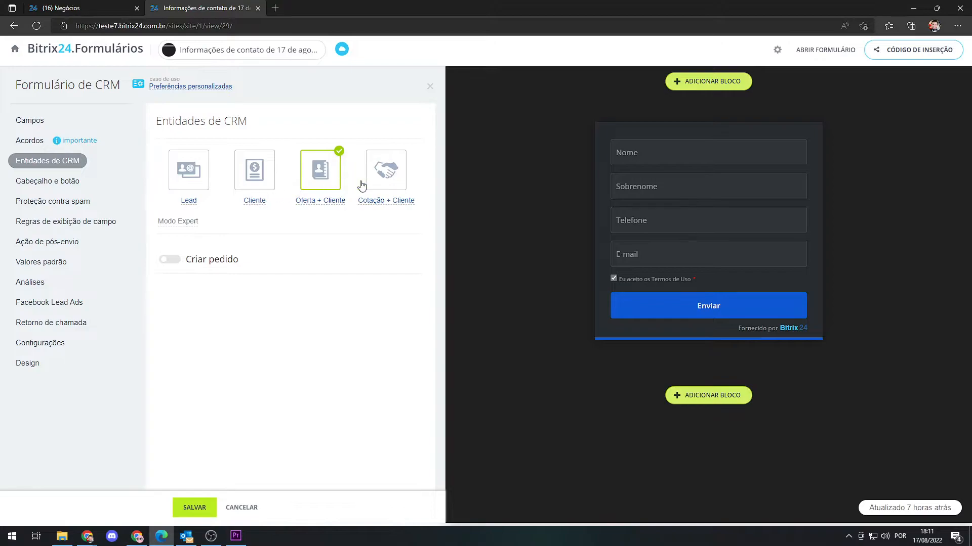
Try the Lead, Cliente and Oferta + Cliente CRM entities with their expert settings, and select Cotação + Cliente.
click(188, 166)
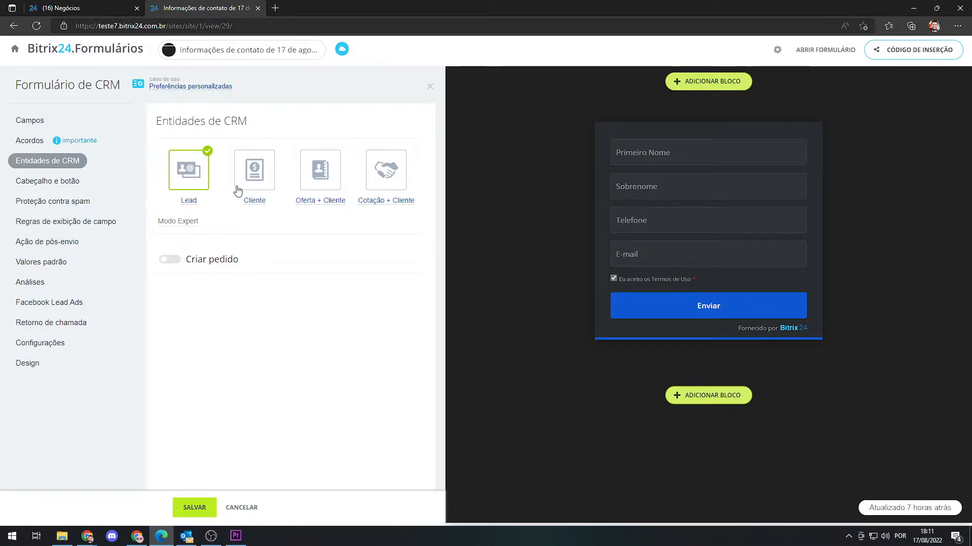
click(254, 171)
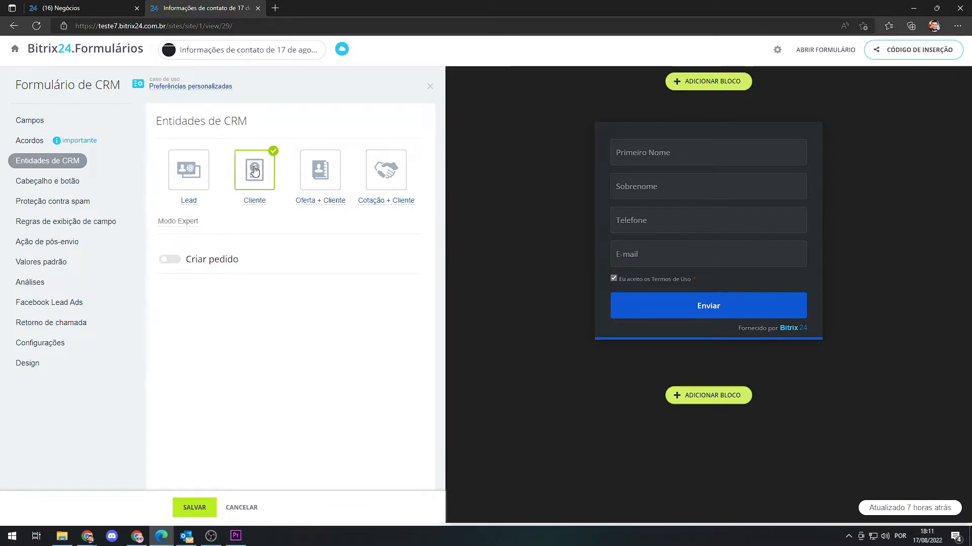
click(190, 223)
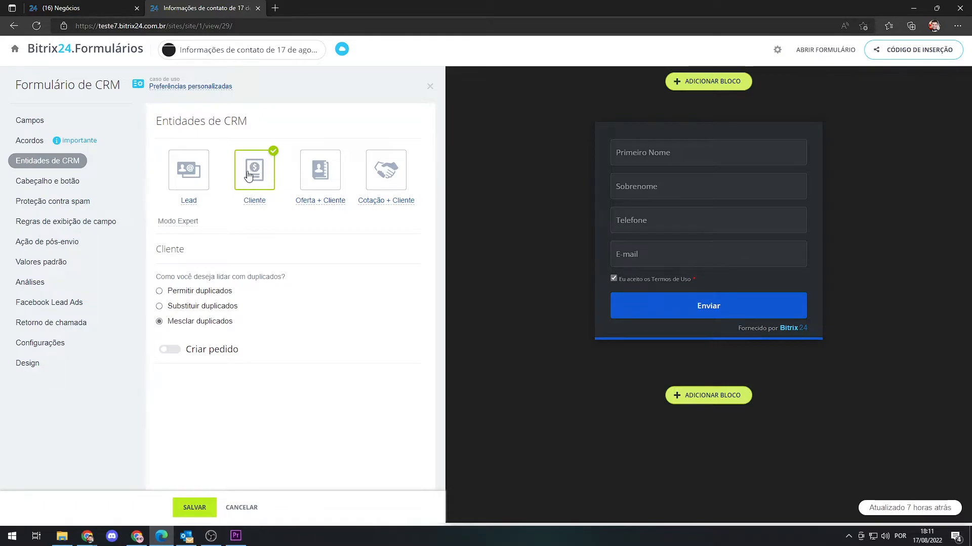
click(319, 174)
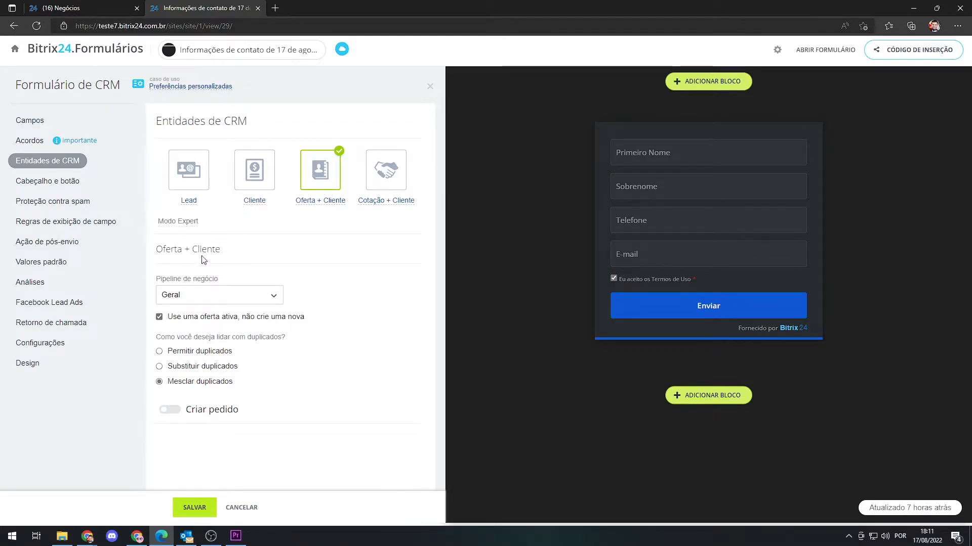
click(225, 296)
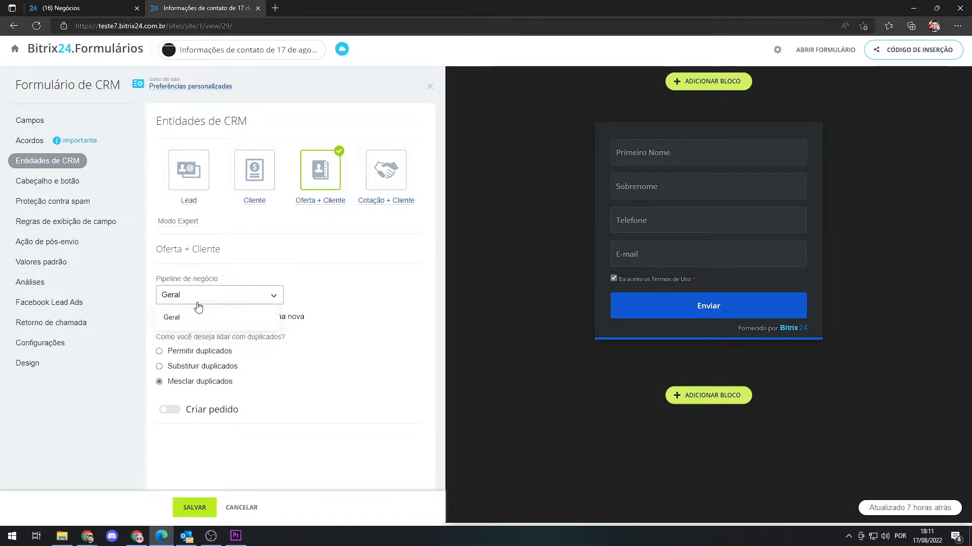
click(214, 296)
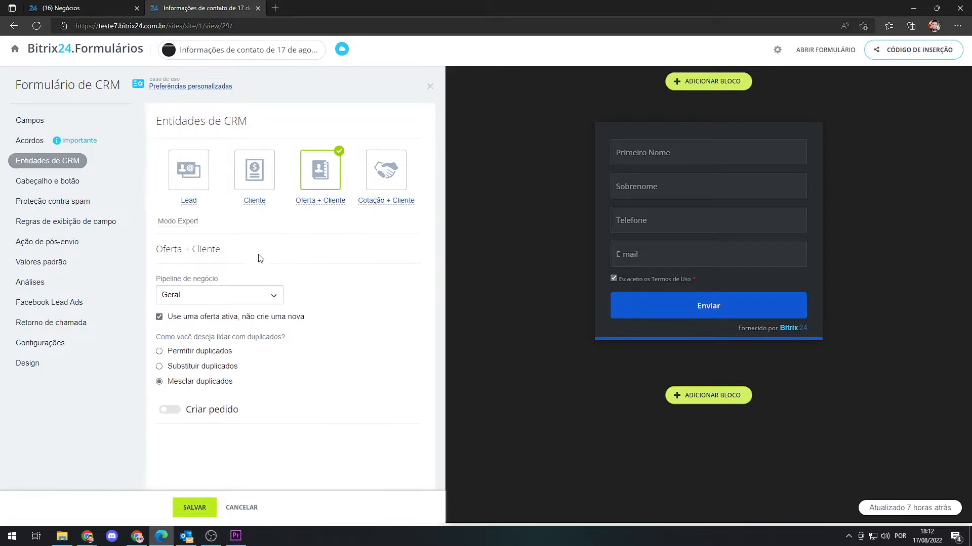
click(387, 175)
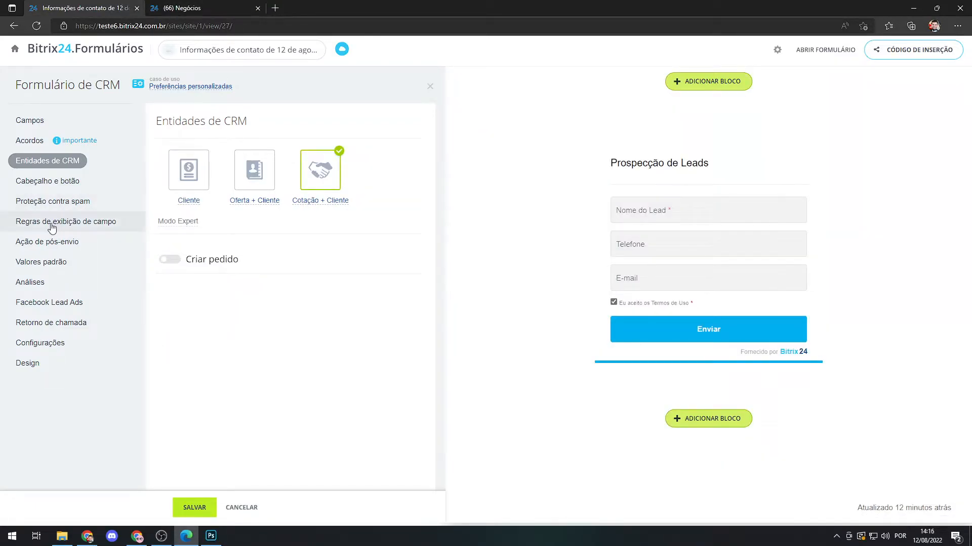
Try to create a field display rule in which different field values manage different fields.
click(52, 228)
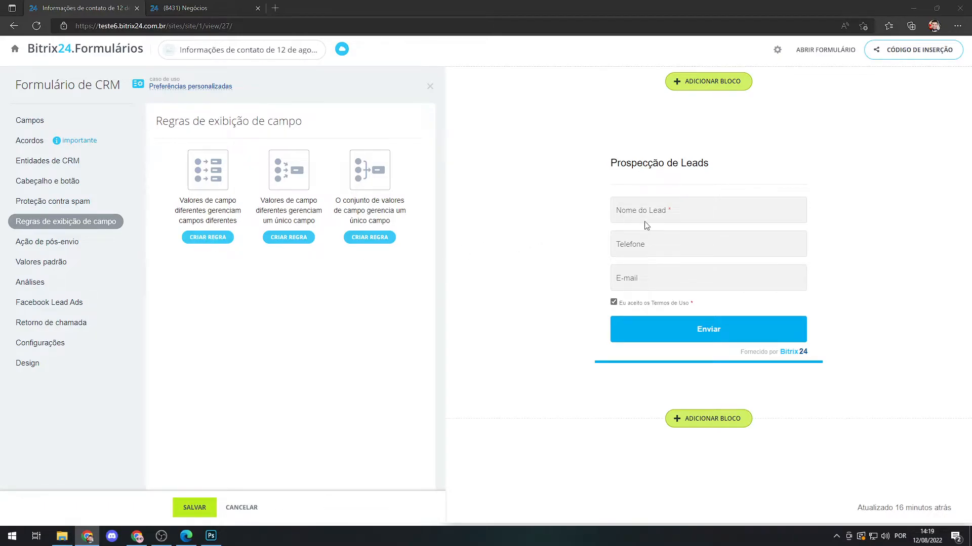
click(202, 239)
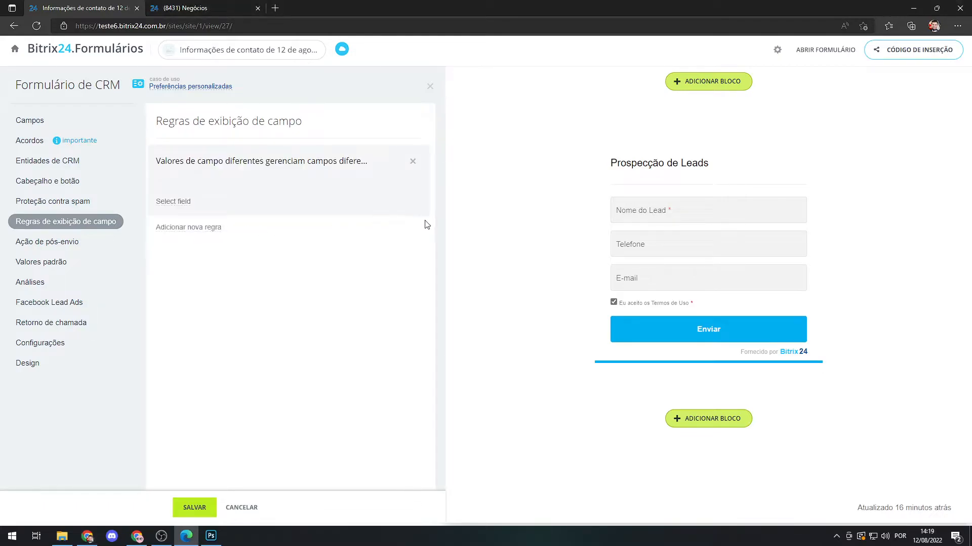
Add the Lead field Fonte to the form.
click(49, 123)
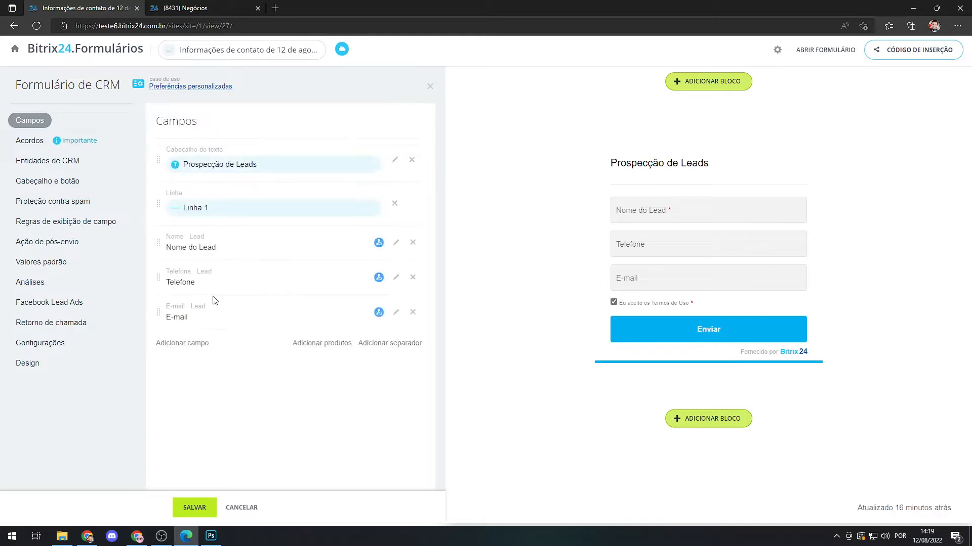
click(185, 346)
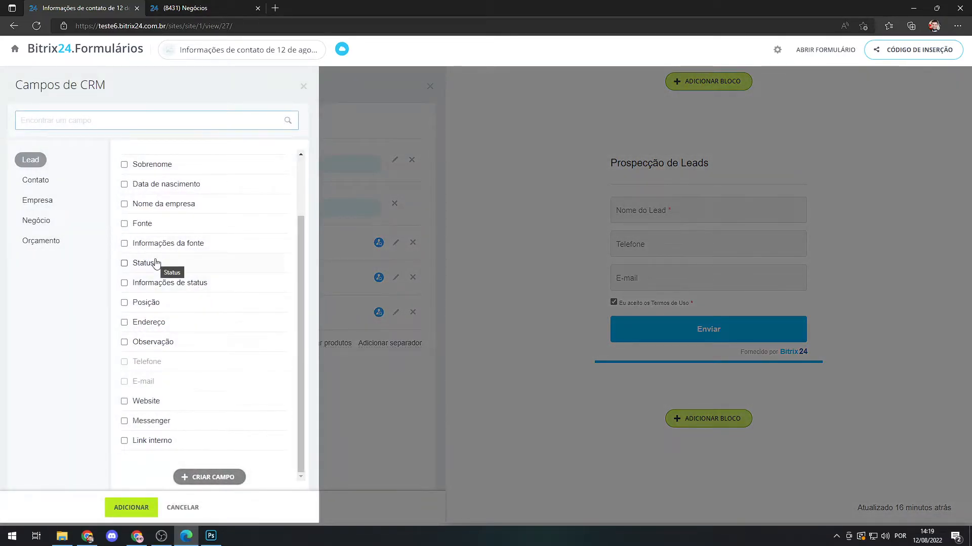
click(147, 225)
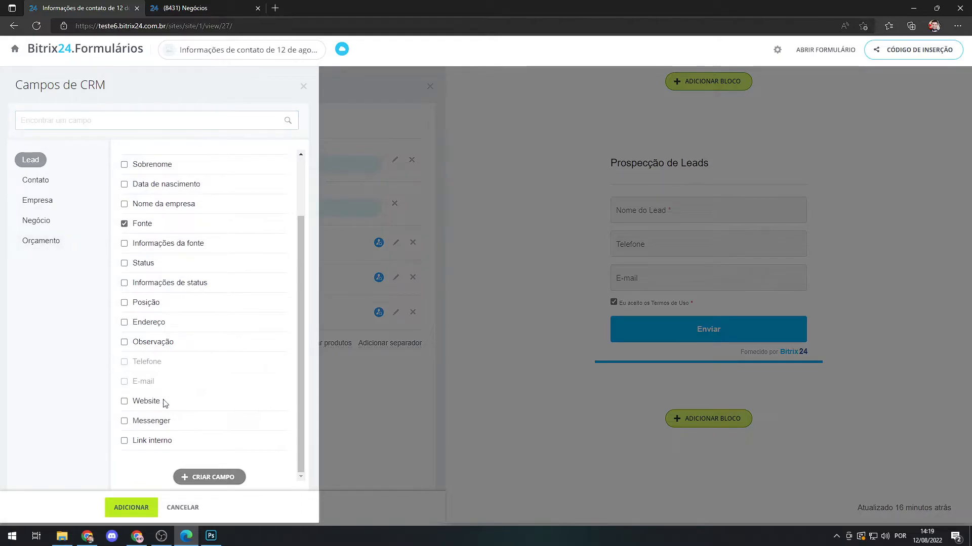
click(131, 508)
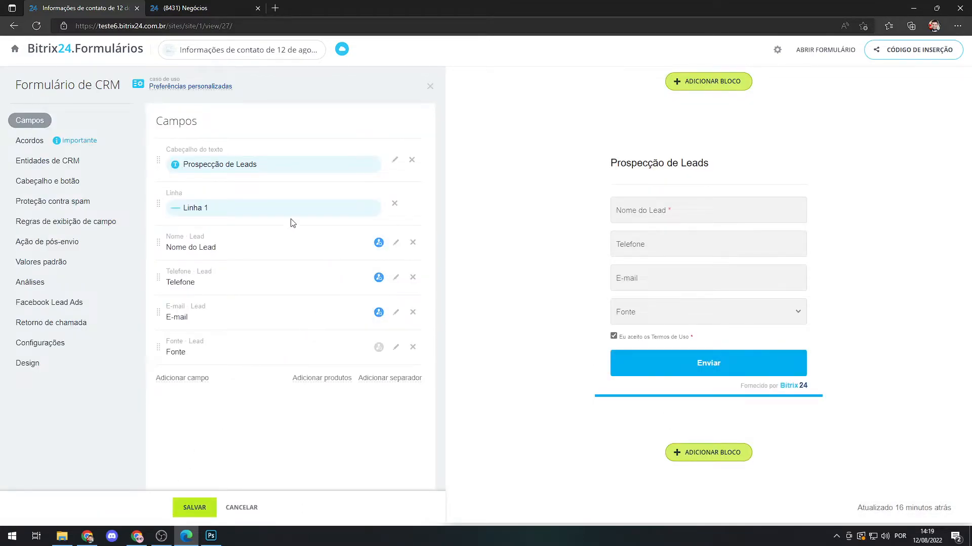
Add the Lead field Observação to the form.
click(55, 228)
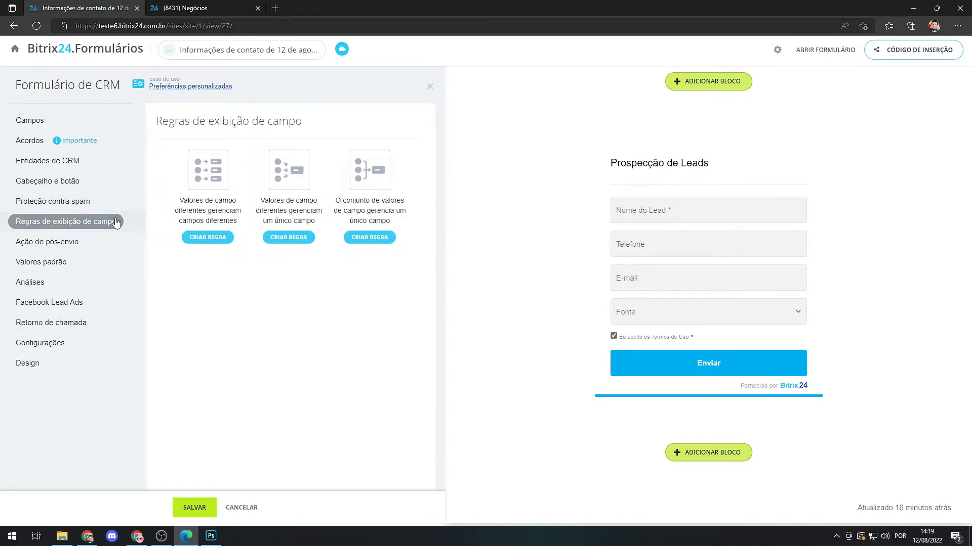
click(31, 121)
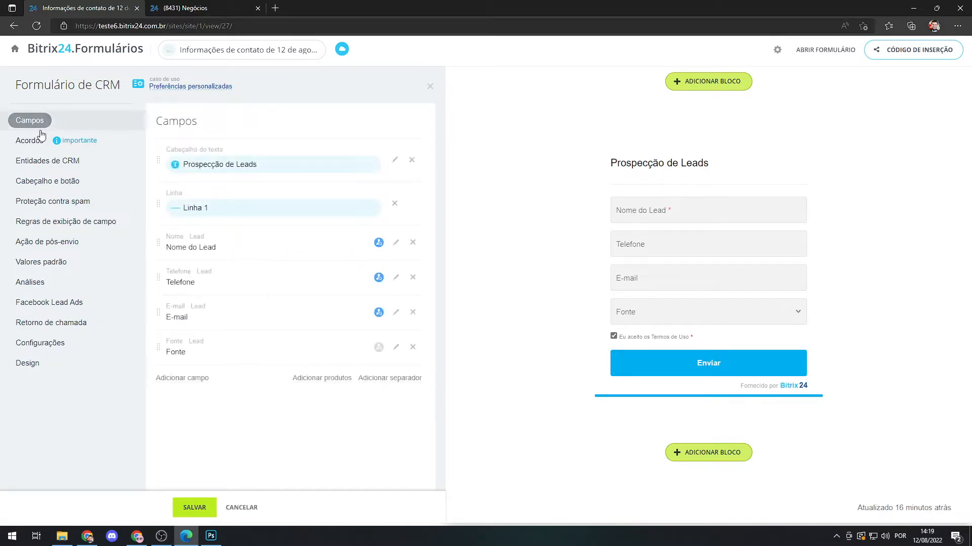
click(183, 379)
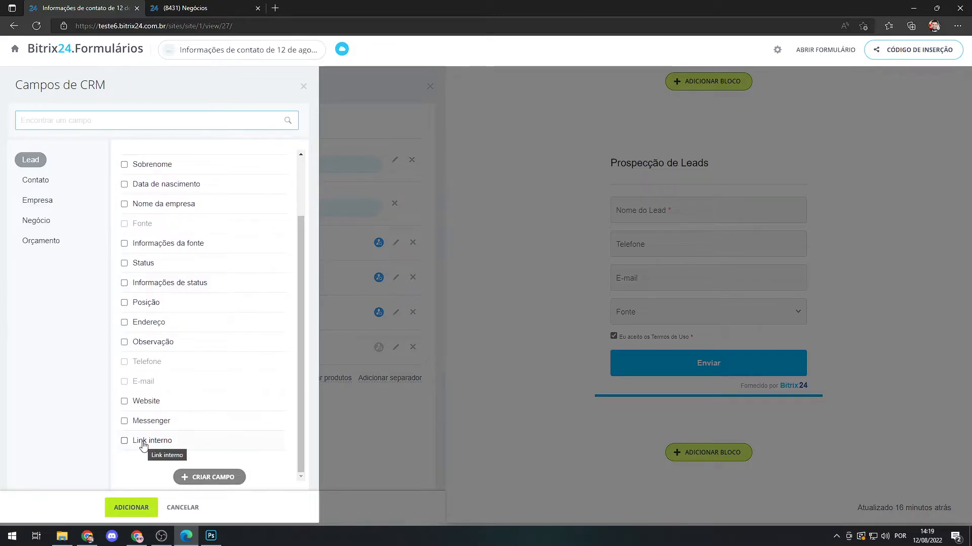
click(172, 343)
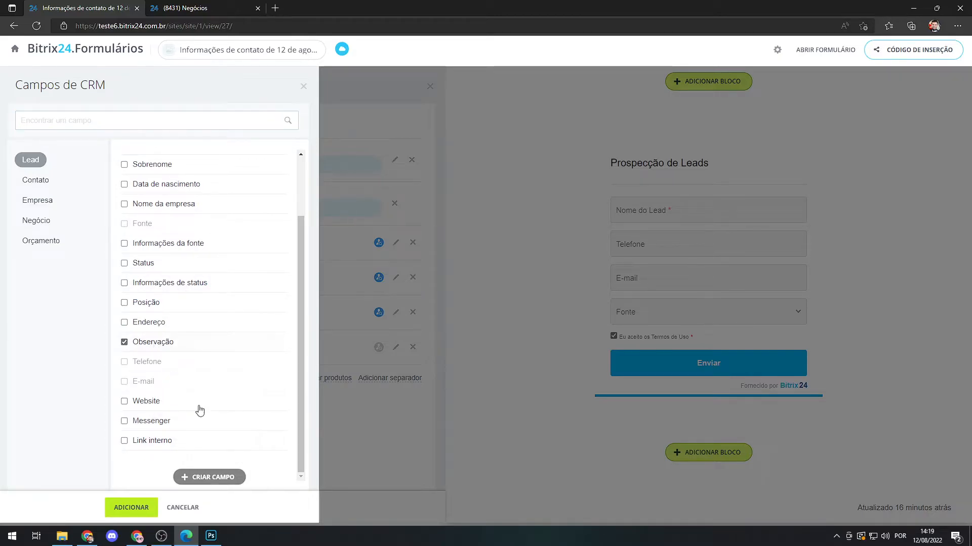
click(134, 508)
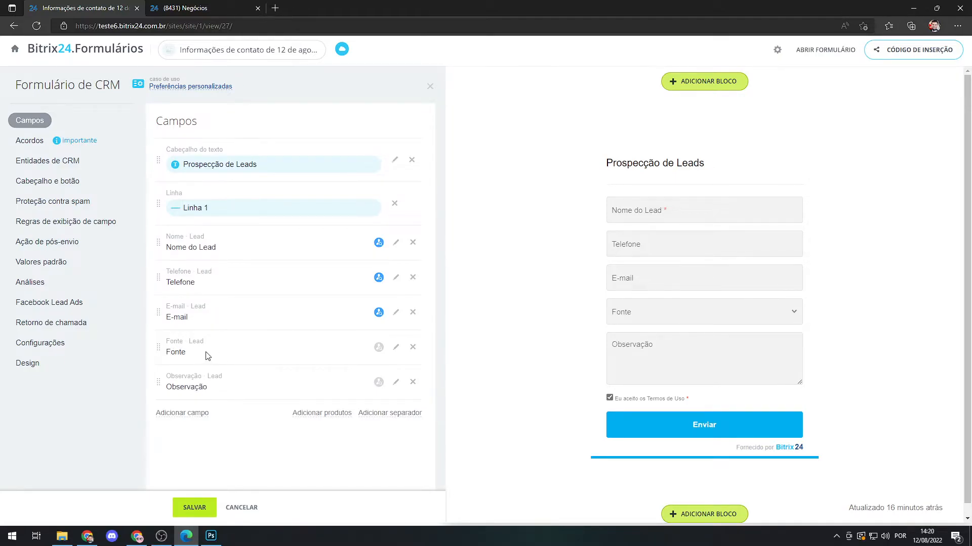
Create a display rule in which different field values manage different fields, with Fonte as its condition field.
click(48, 223)
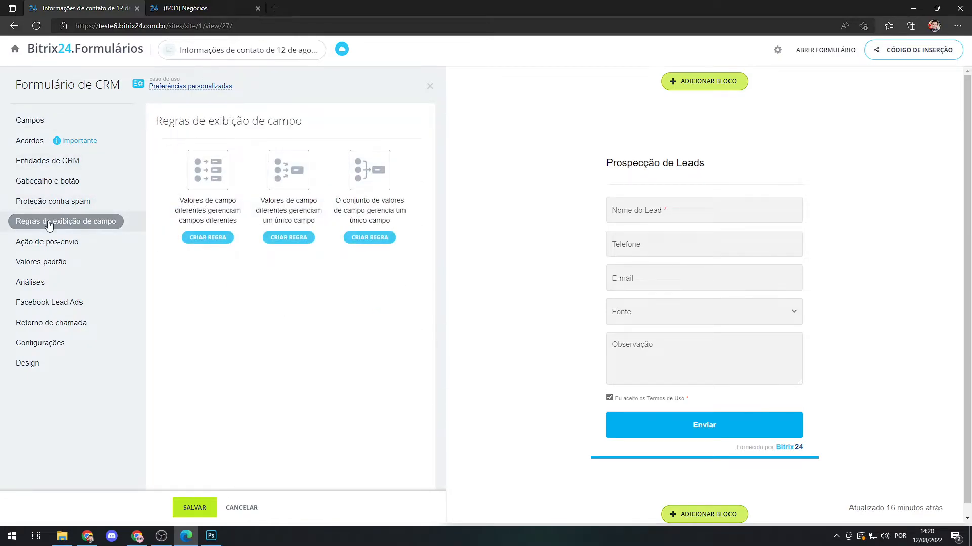
click(210, 240)
click(178, 203)
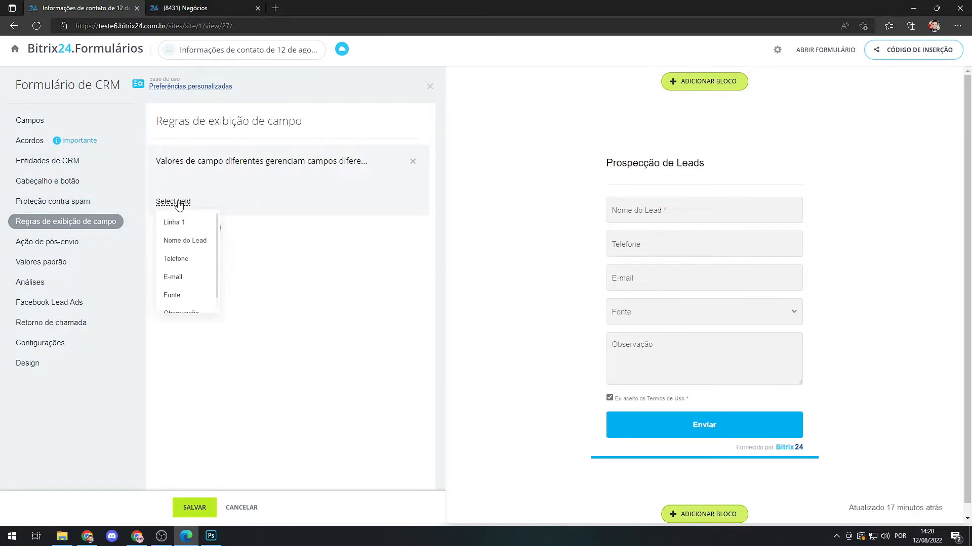
scroll(185, 220, down, 1)
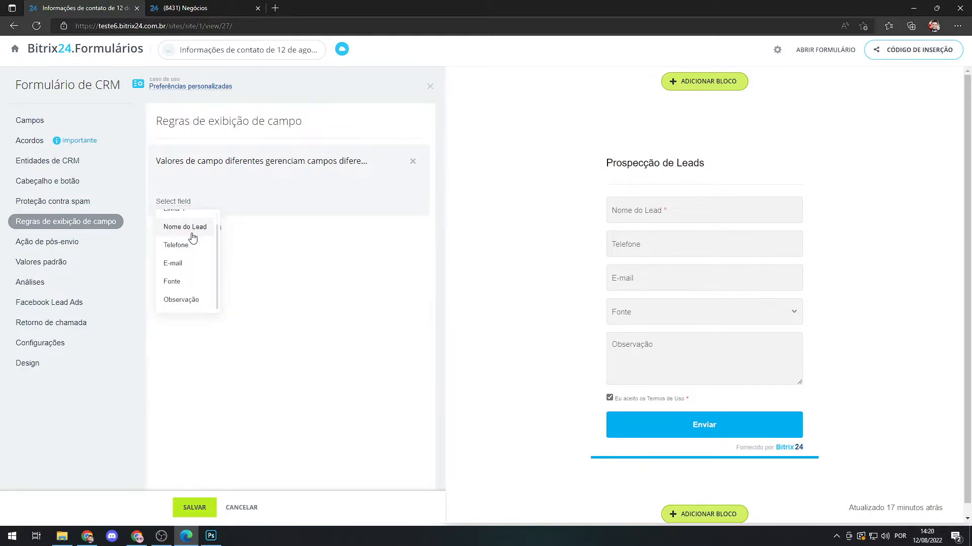
click(172, 282)
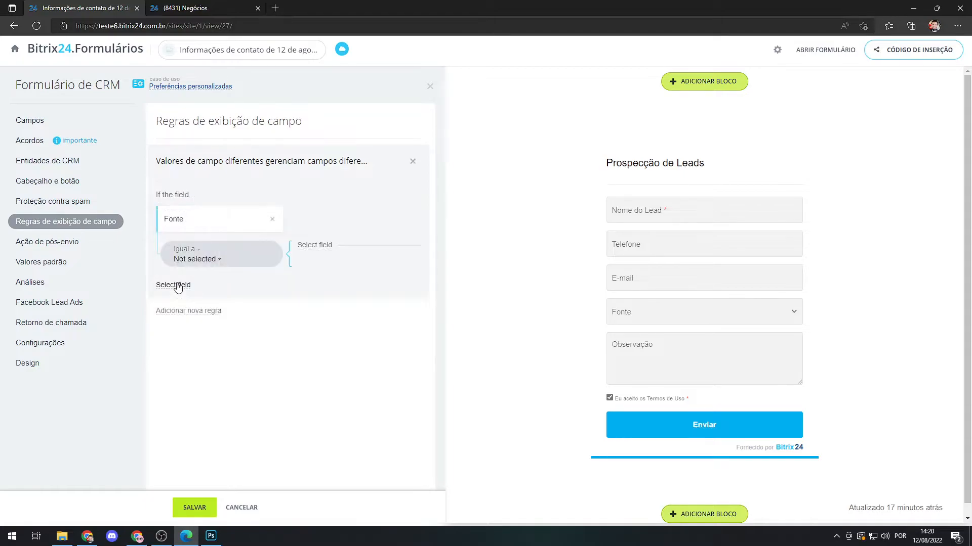
Review the Fonte values available for the display rule and set the rule's condition to Não vazio.
click(217, 261)
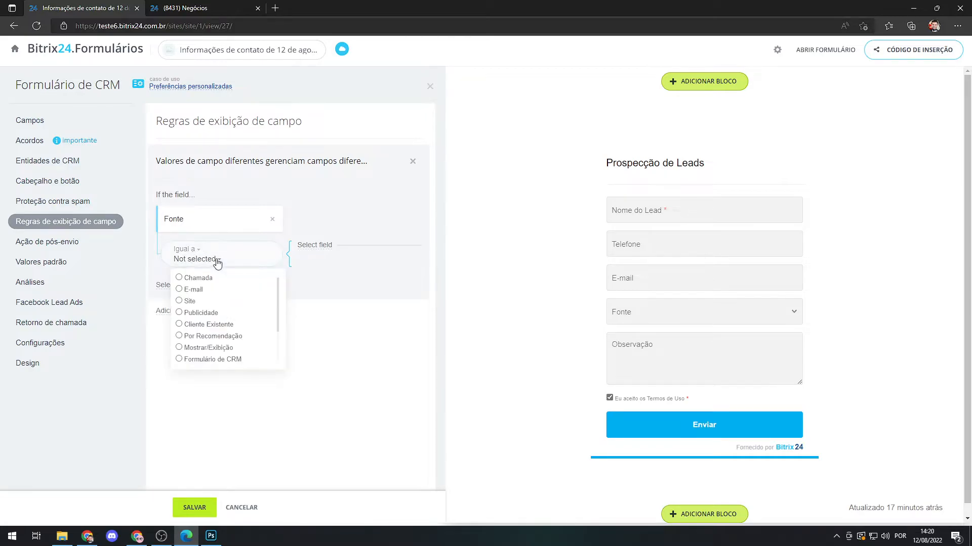
scroll(216, 286, down, 3)
scroll(216, 286, up, 3)
click(223, 259)
click(197, 250)
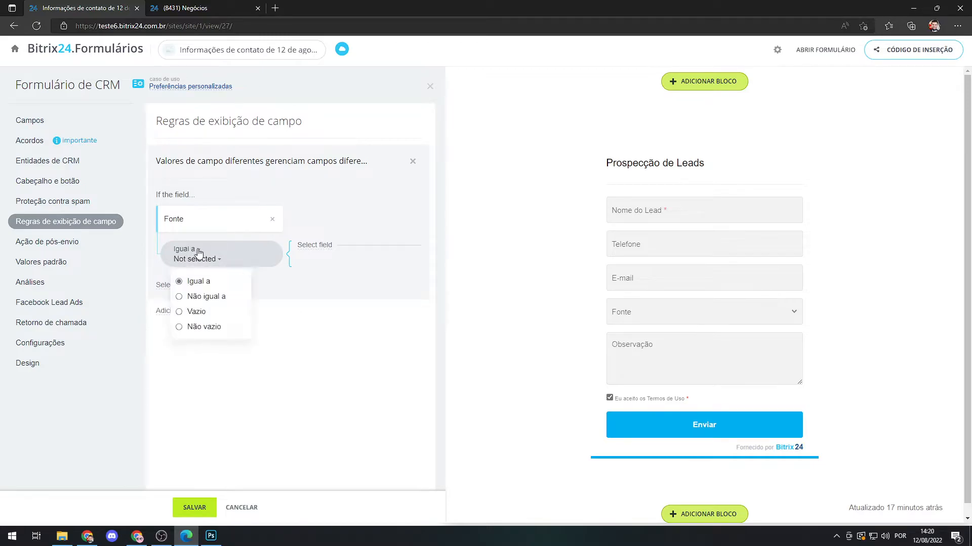
click(180, 312)
click(179, 327)
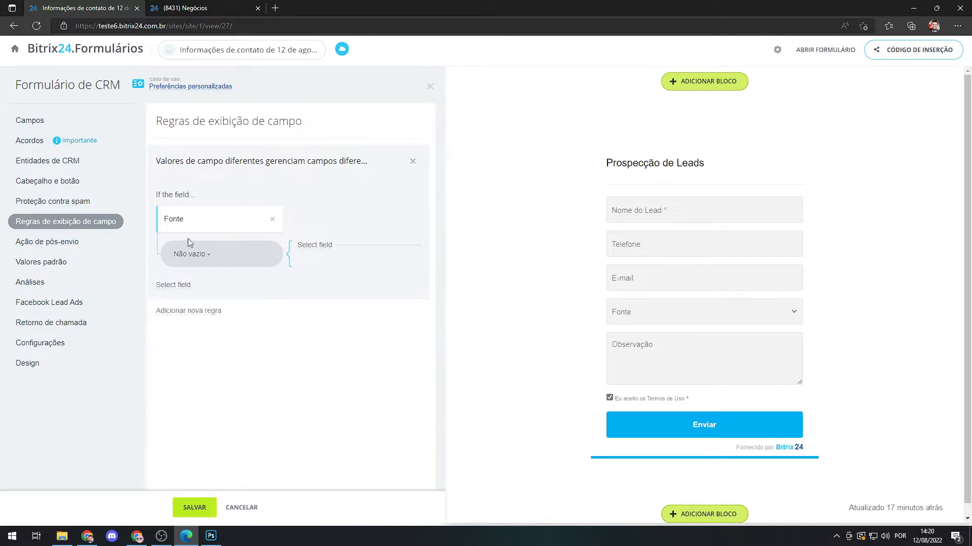
Make the Fonte display rule show the Observação field and save the rule.
click(315, 245)
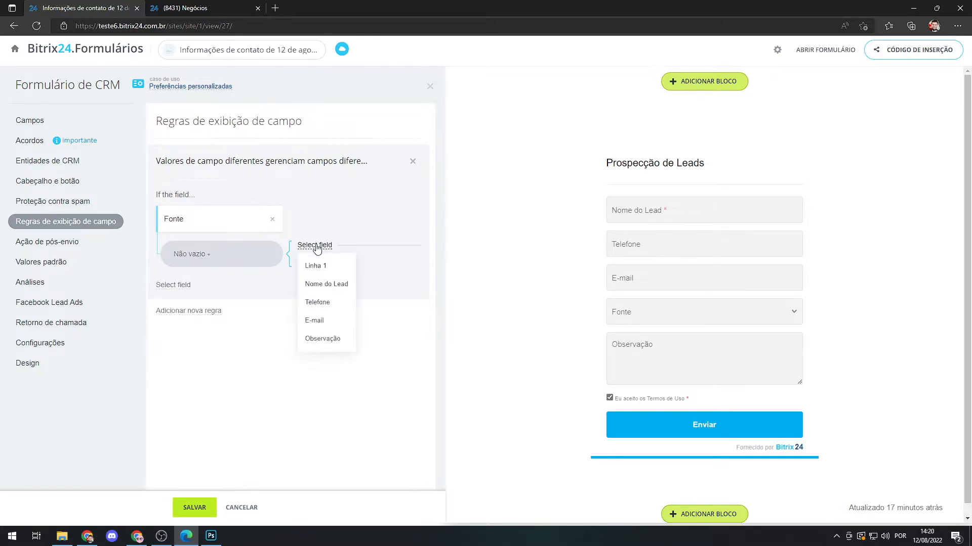
click(334, 340)
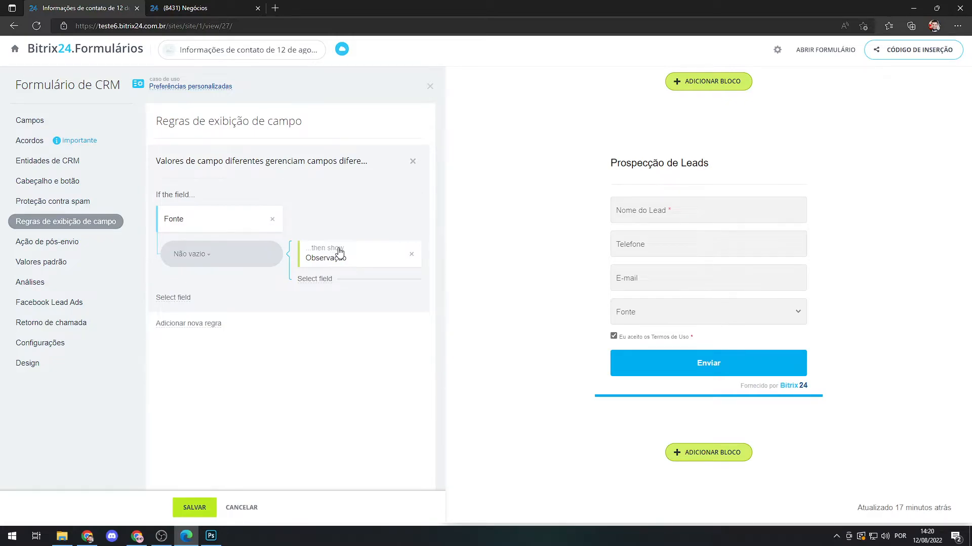
click(201, 506)
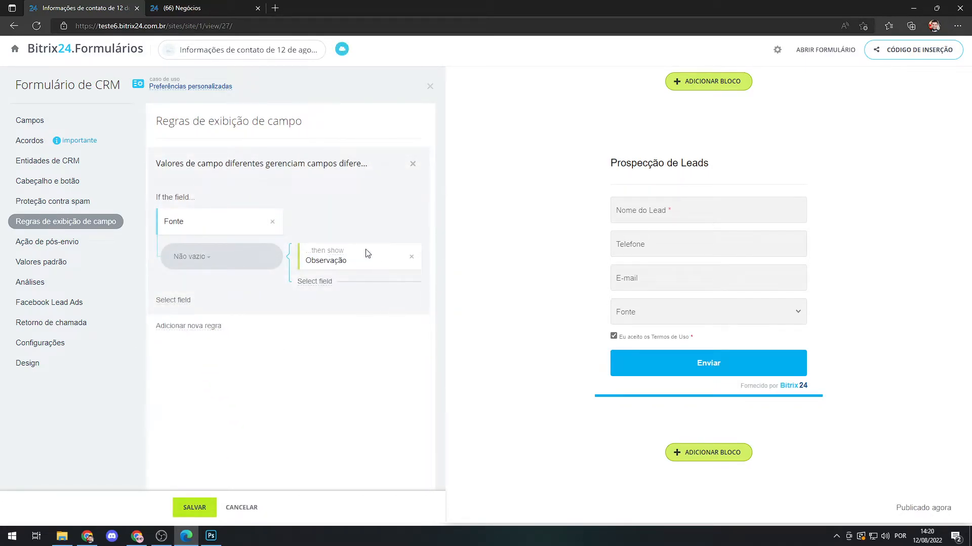
Test the display rule on the live form by choosing Publicidade as Fonte, entering text in Observação, and clearing Fonte.
click(834, 50)
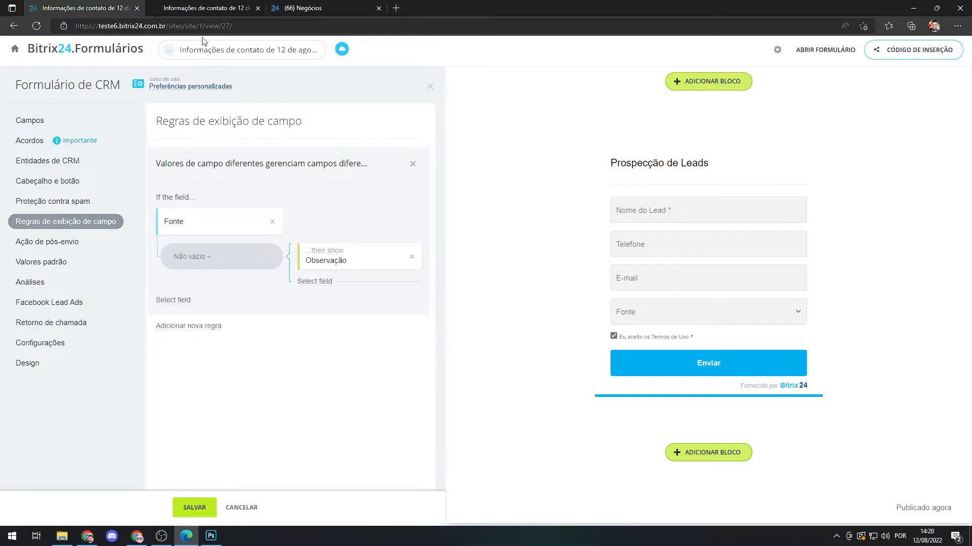
click(208, 9)
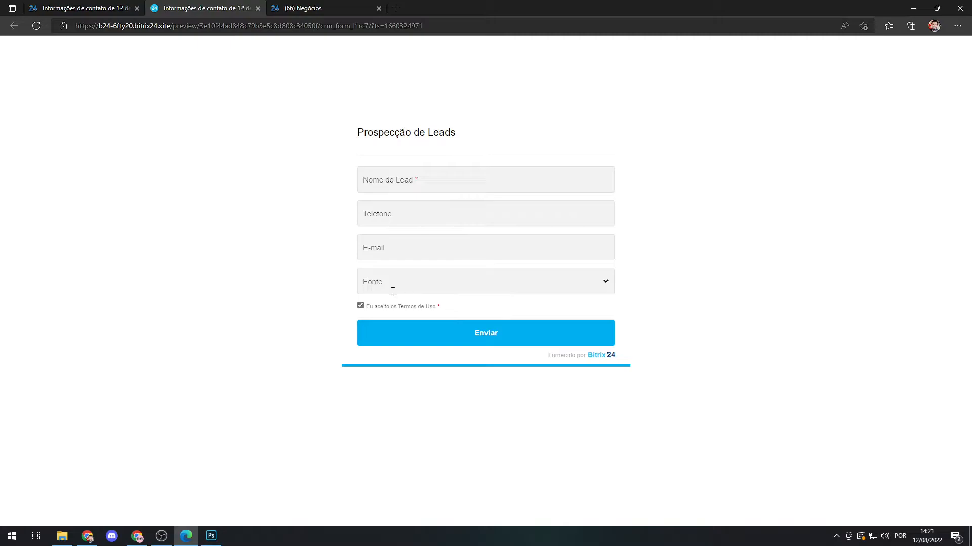
click(608, 283)
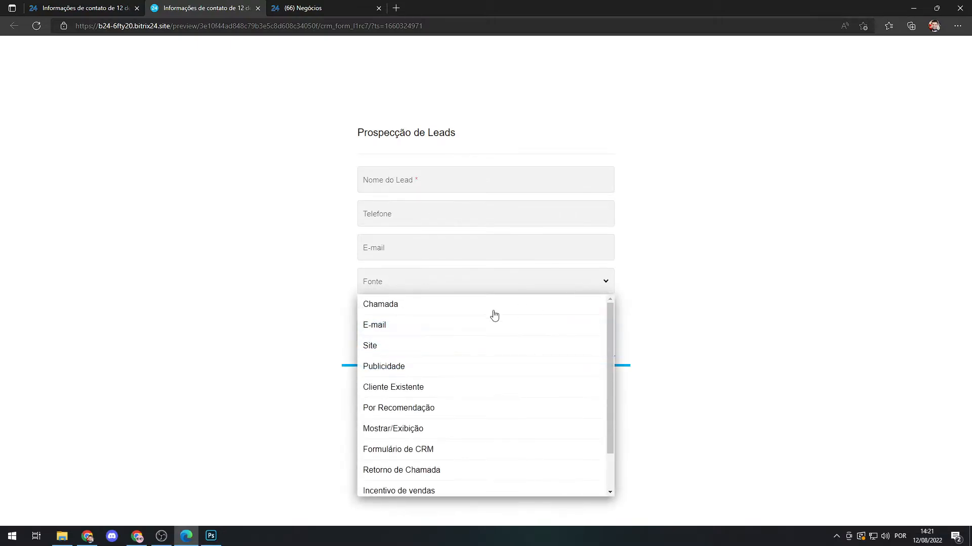
click(403, 366)
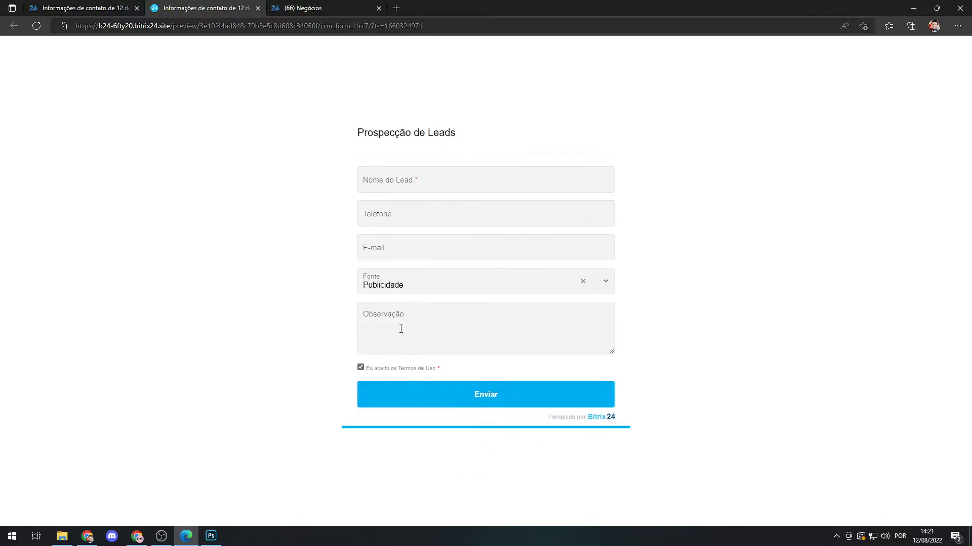
click(404, 314)
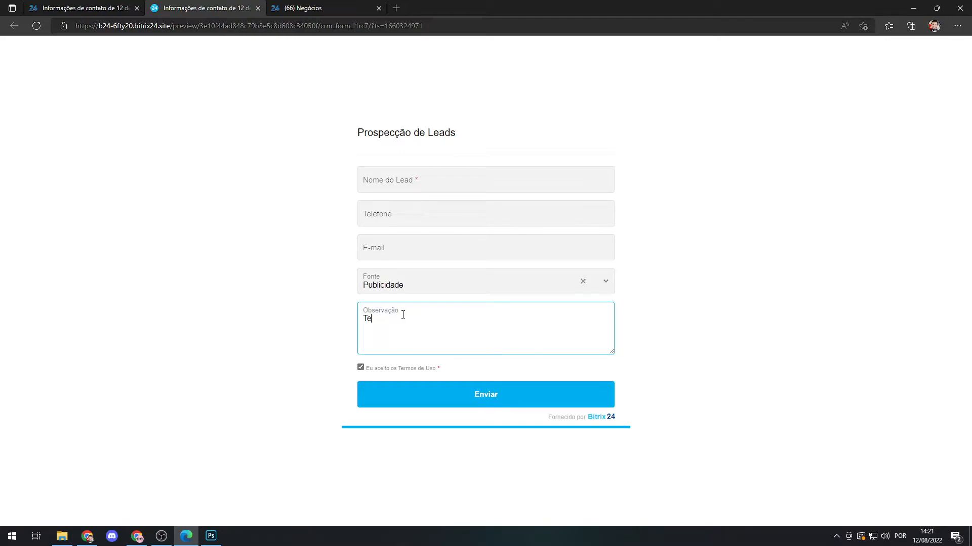
click(582, 282)
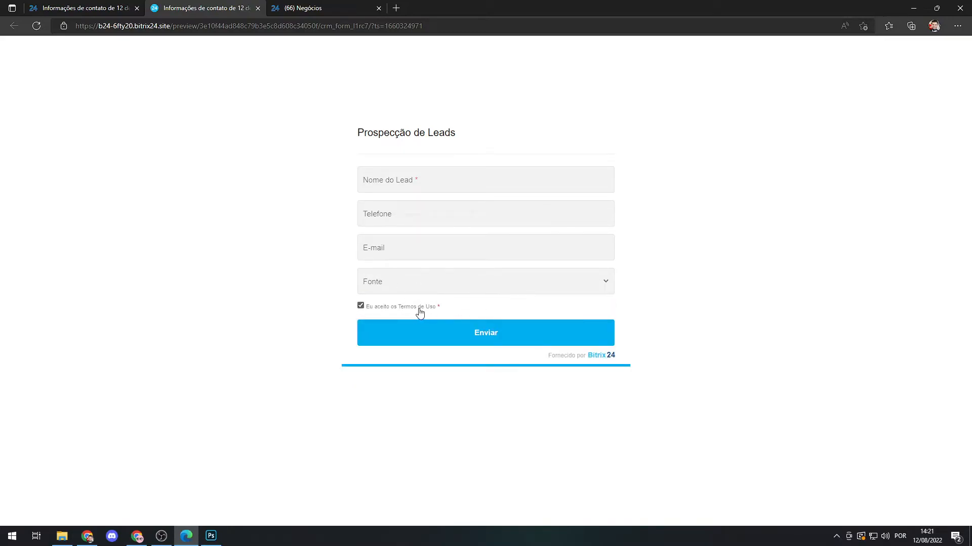
Add the Lead field Fonte to the form's default values.
click(98, 10)
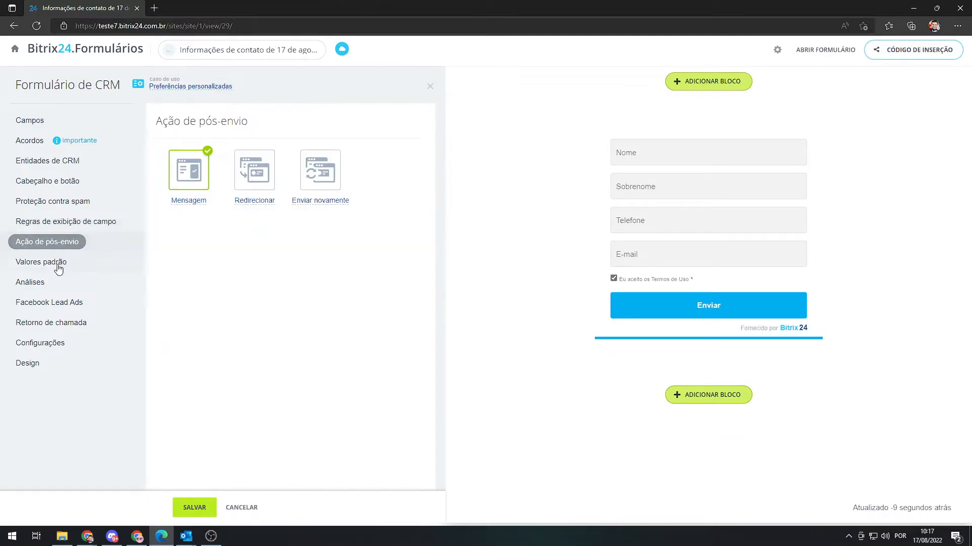
click(53, 268)
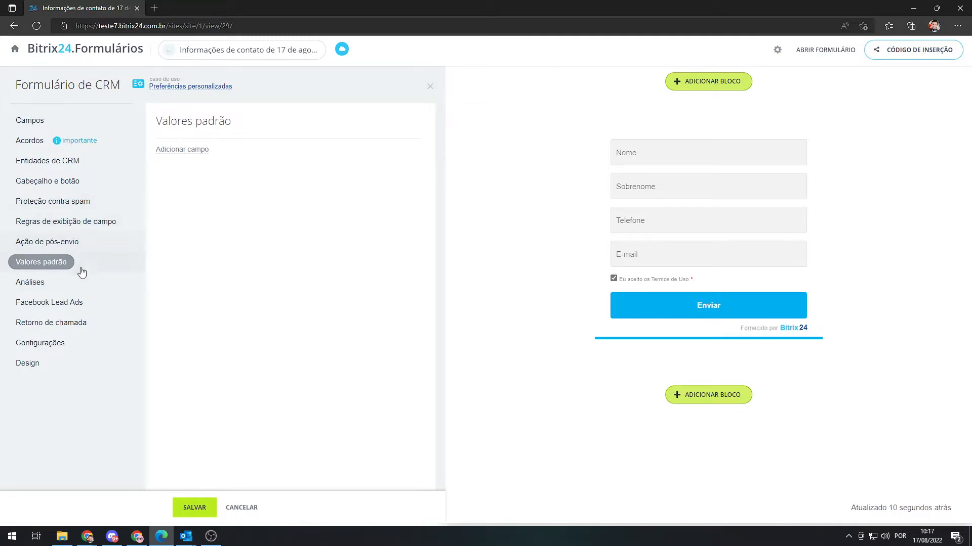
click(186, 150)
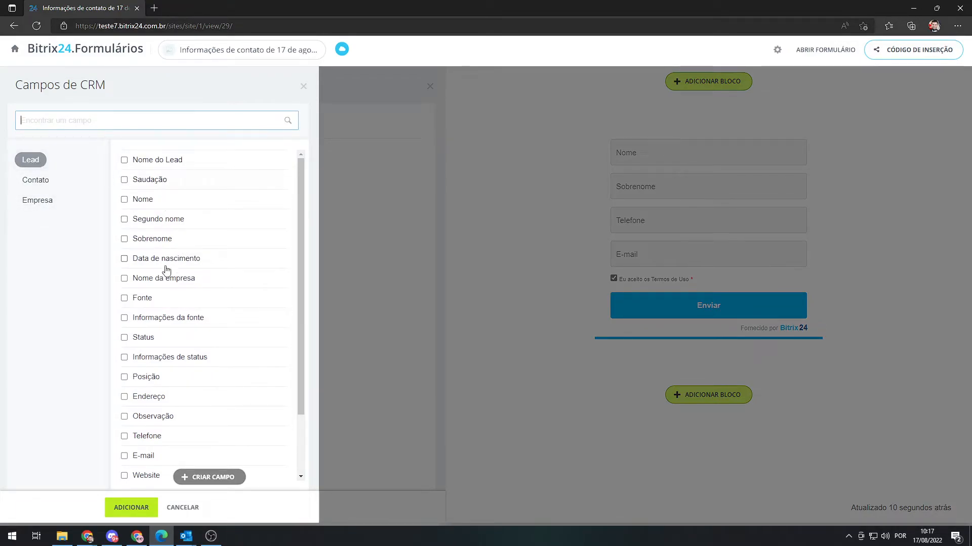
click(124, 298)
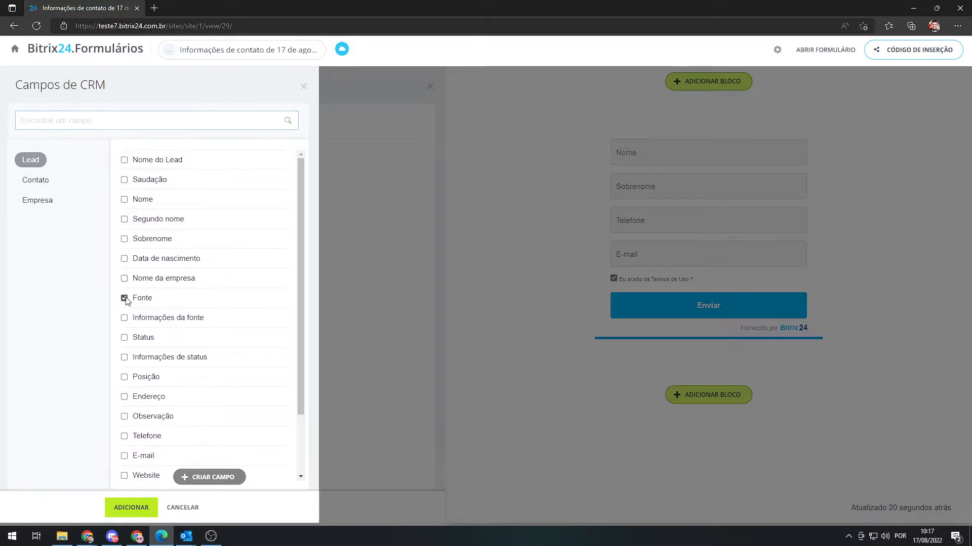
click(135, 509)
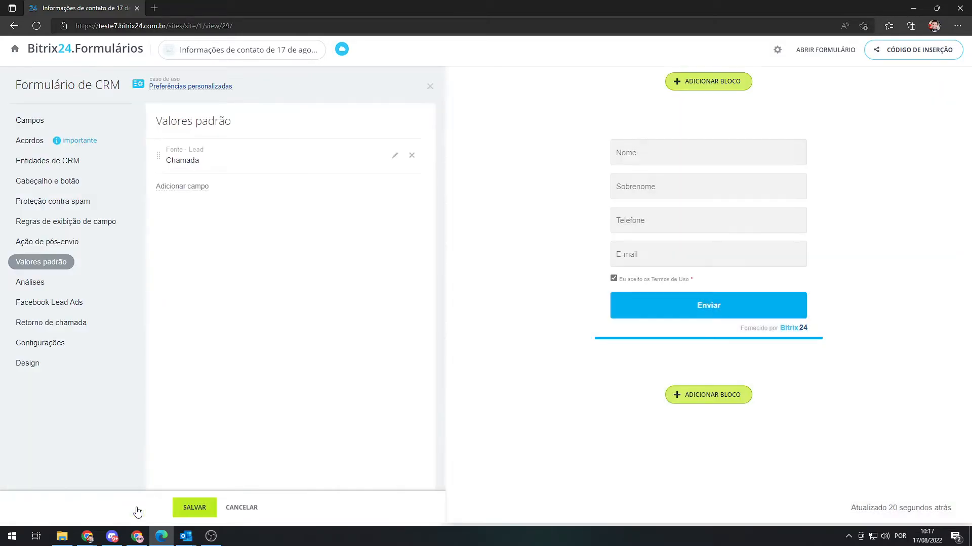
Set the default value of Fonte to Site and save the default values.
click(394, 157)
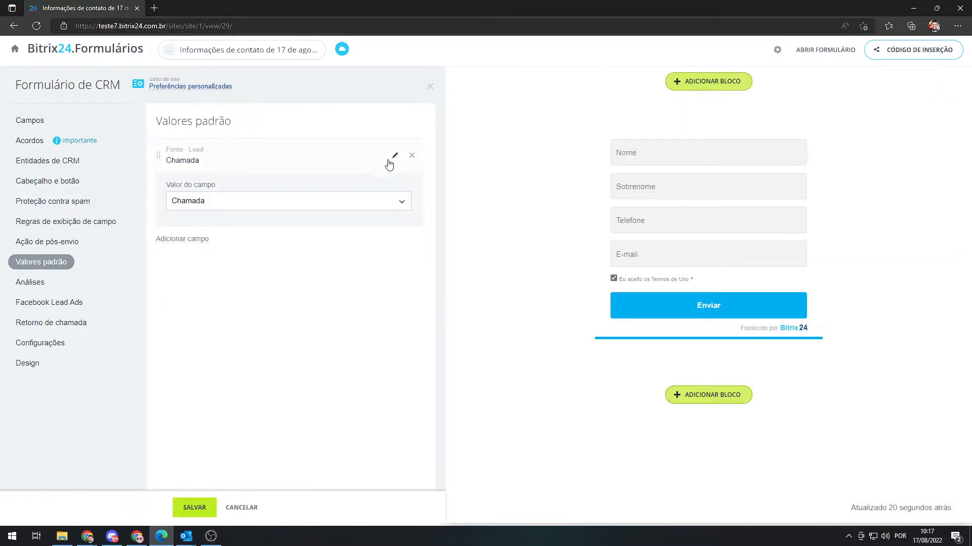
click(278, 205)
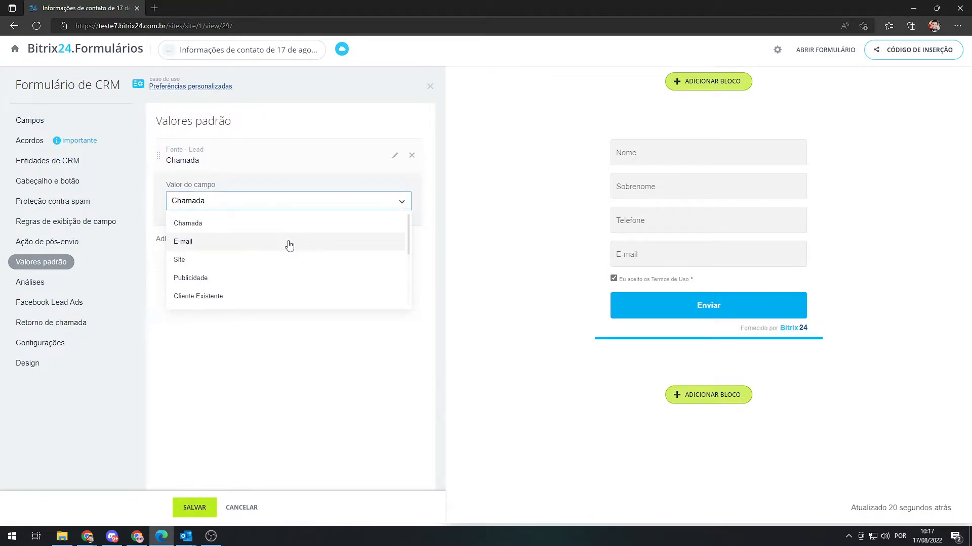
click(192, 262)
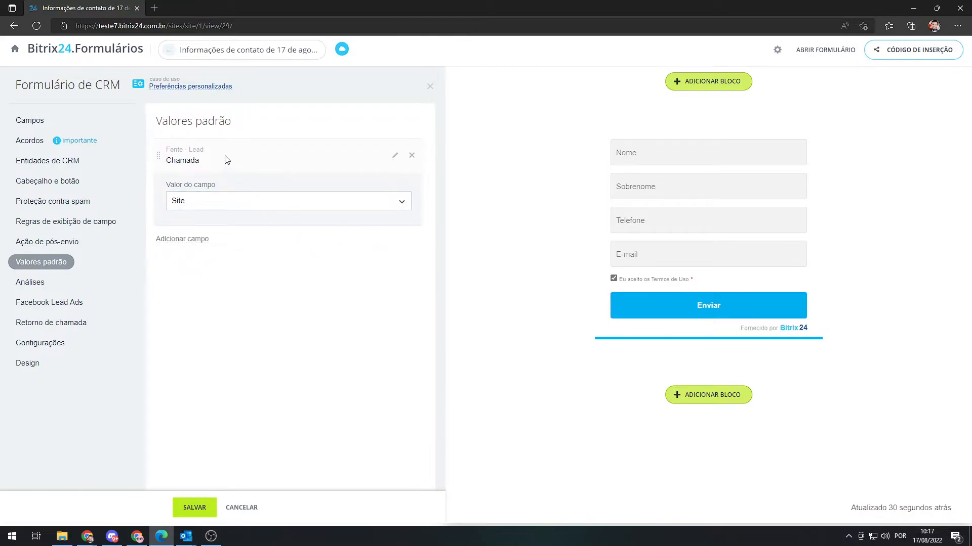
click(195, 506)
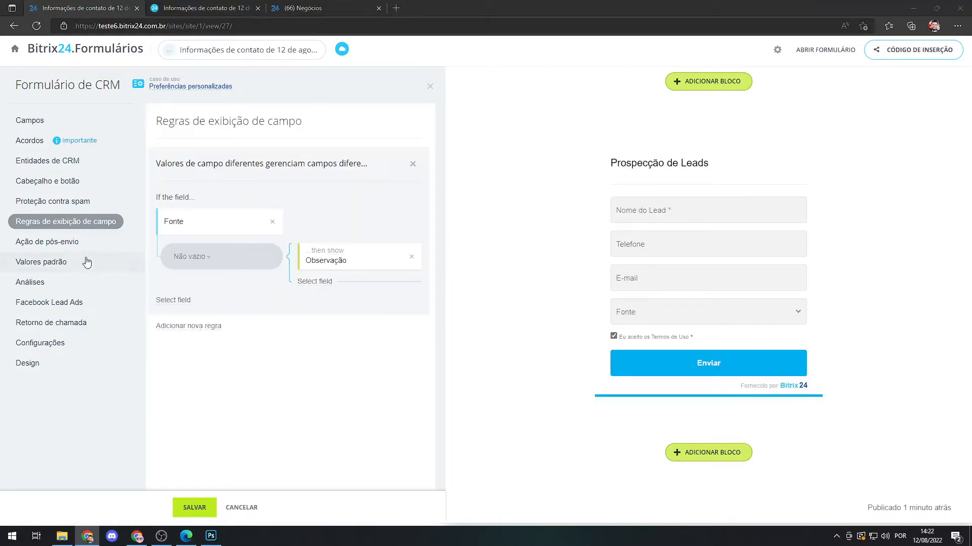
Examine the success and failure texts of the Mensagem post-submission action and how each looks in the form preview.
click(53, 242)
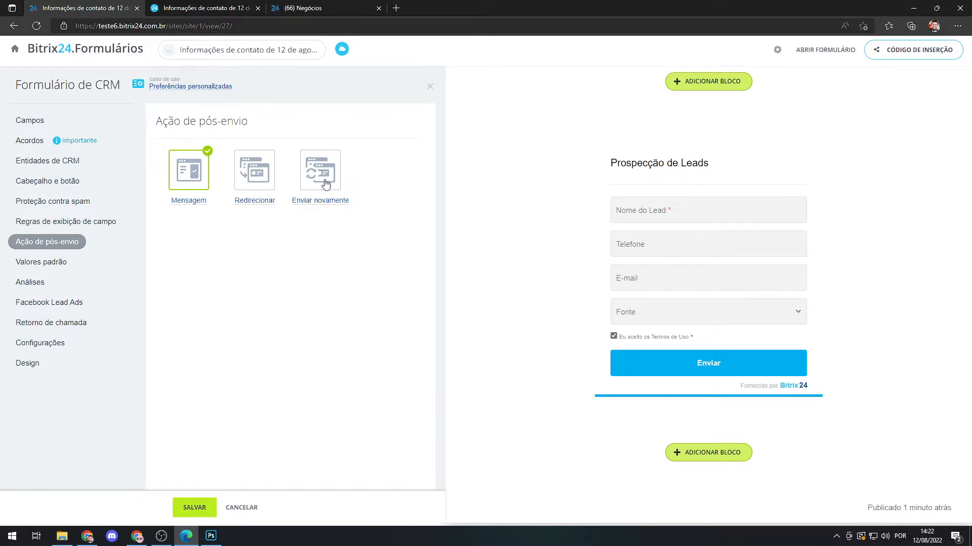
click(188, 202)
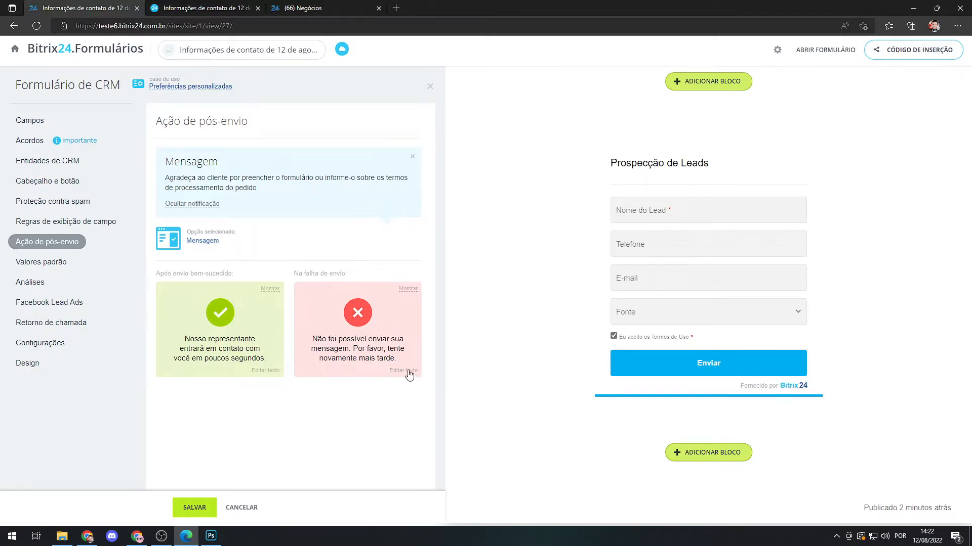
click(263, 372)
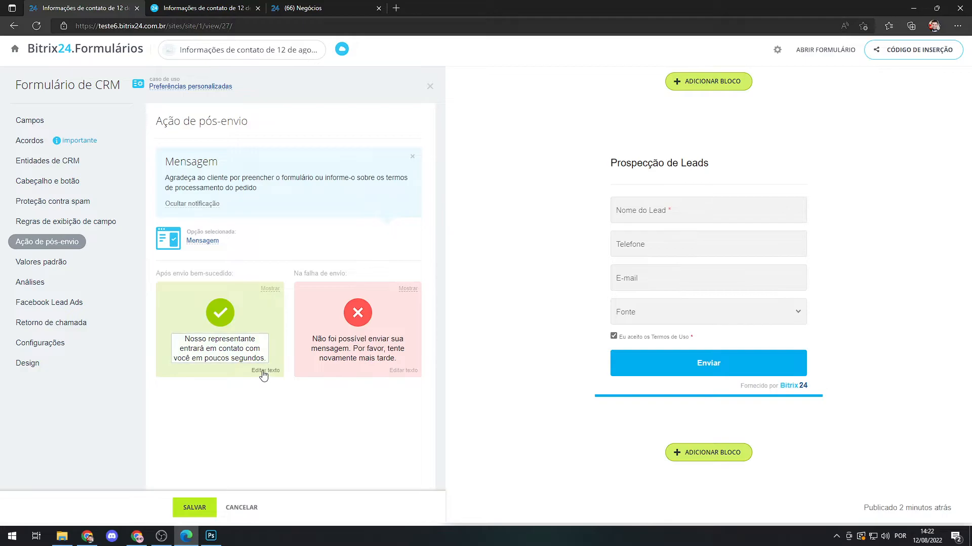
click(232, 350)
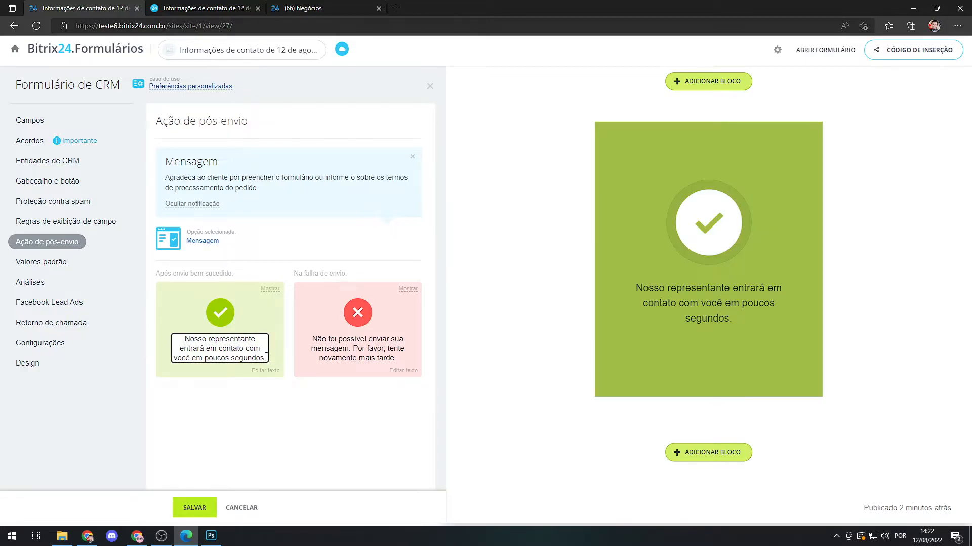
drag(261, 357, 198, 339)
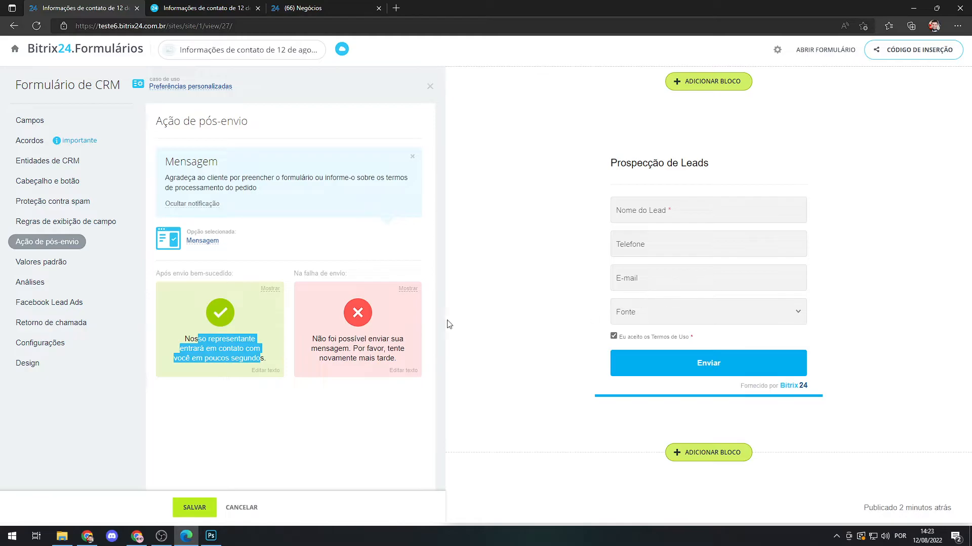
click(242, 349)
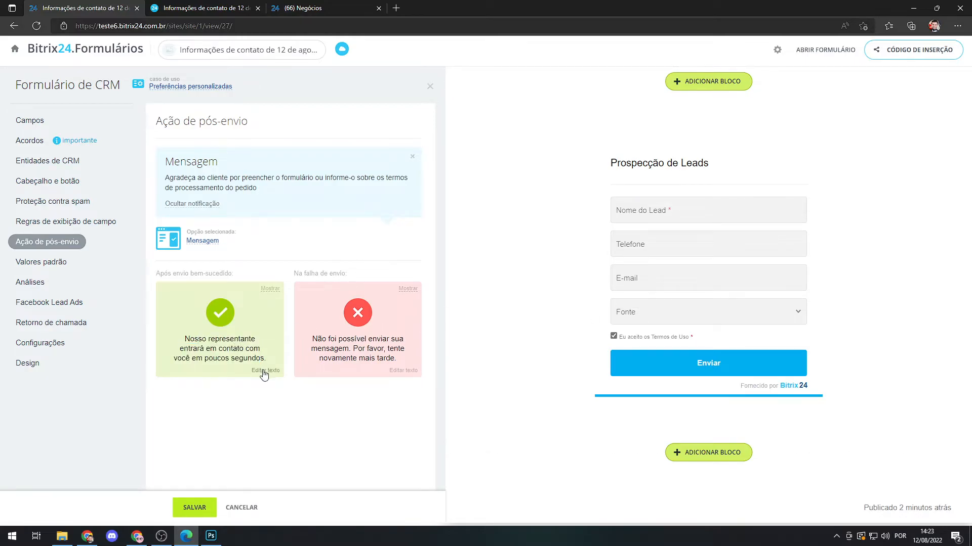
click(242, 350)
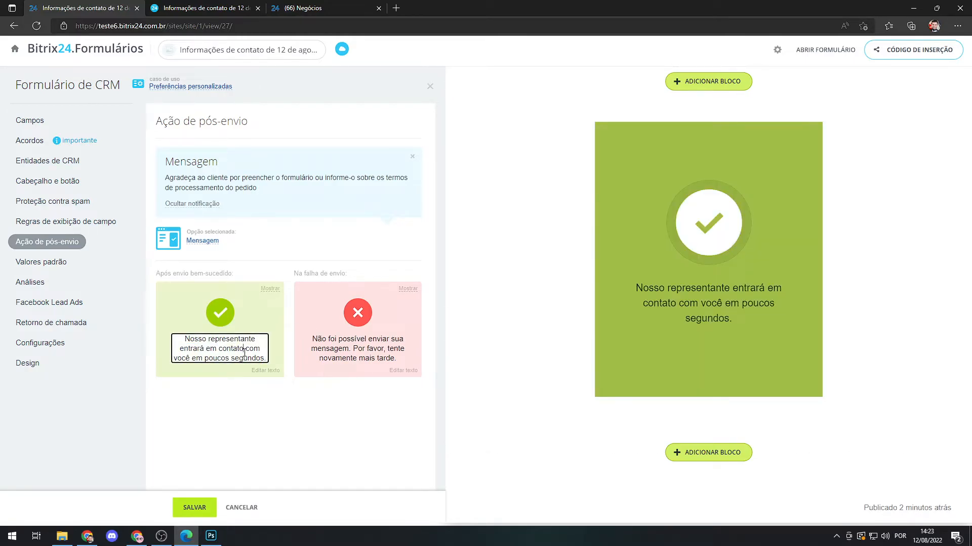
click(388, 350)
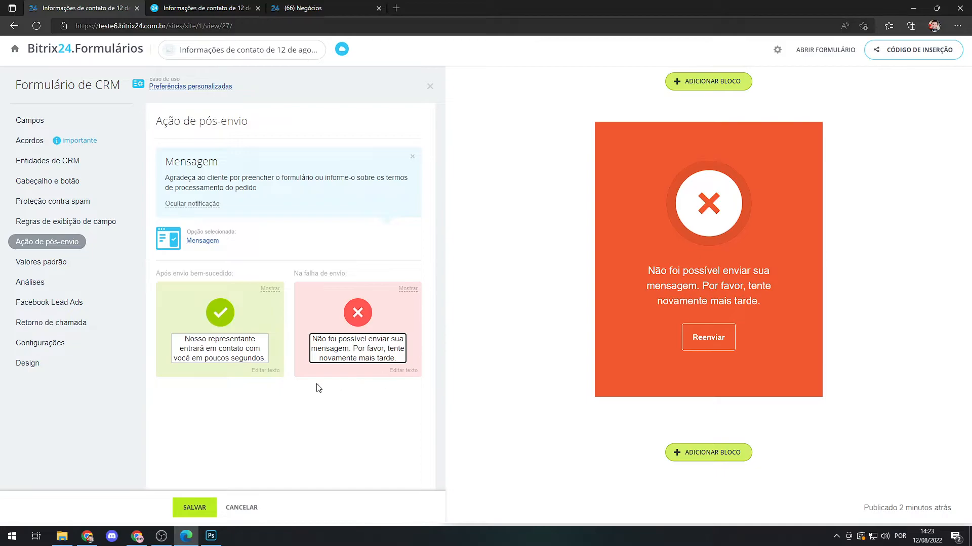
click(264, 396)
click(70, 243)
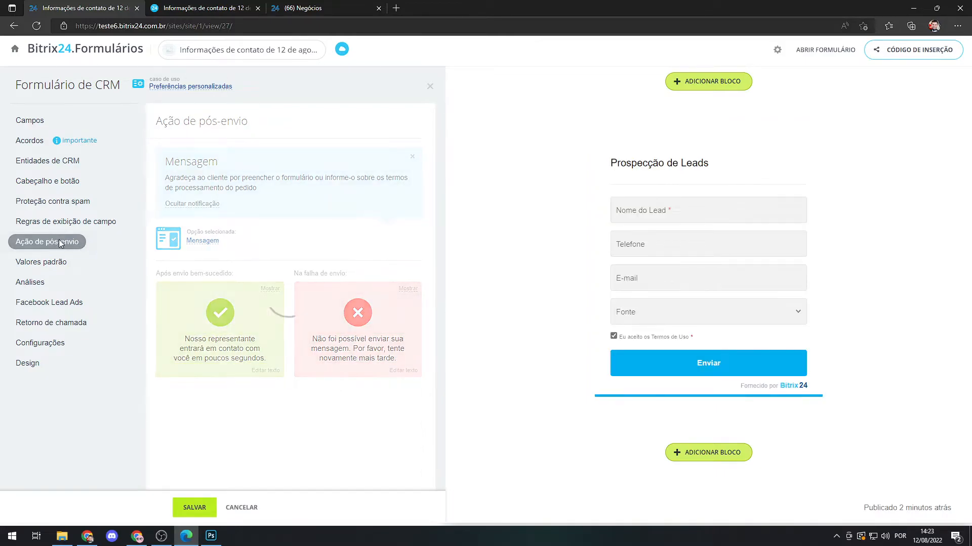
click(258, 178)
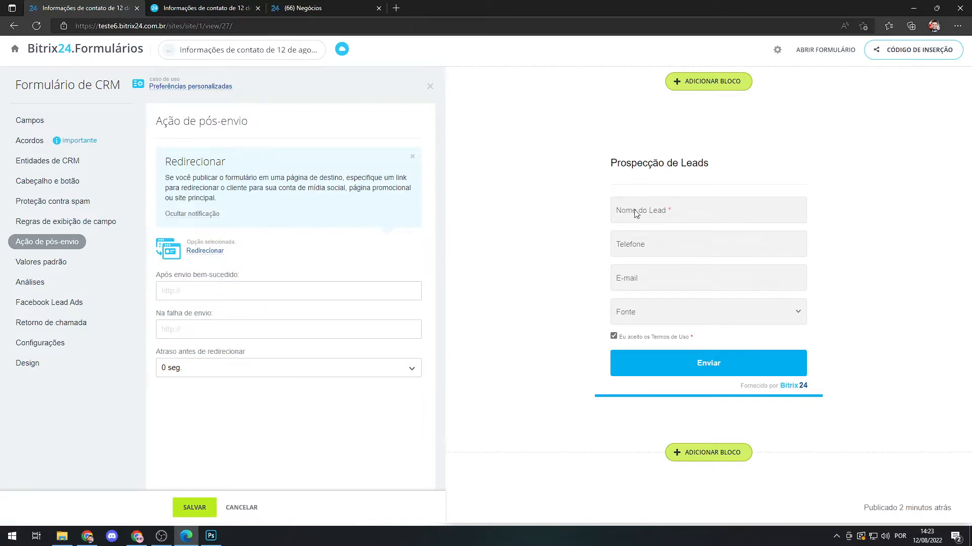
click(223, 292)
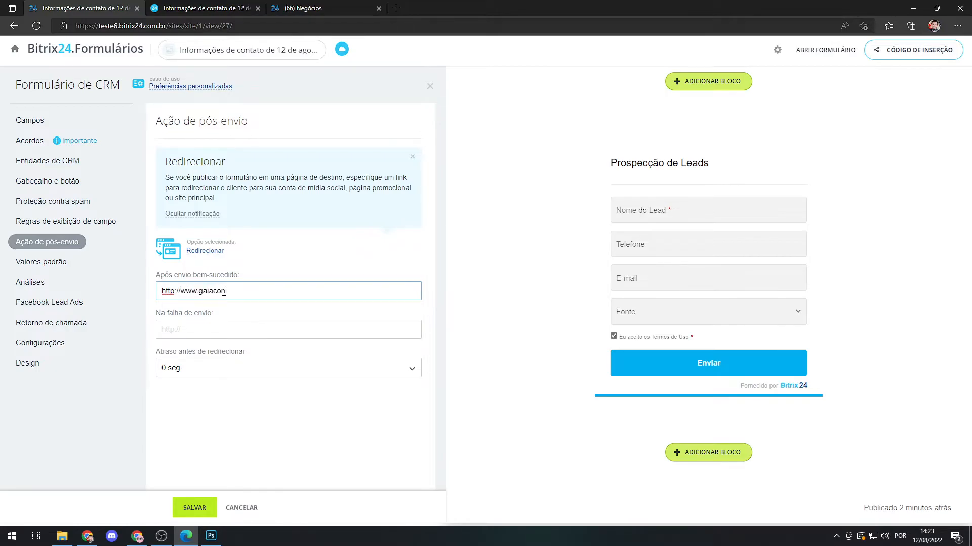
text(.com.br)
drag(289, 292, 146, 292)
key(ctrl+c)
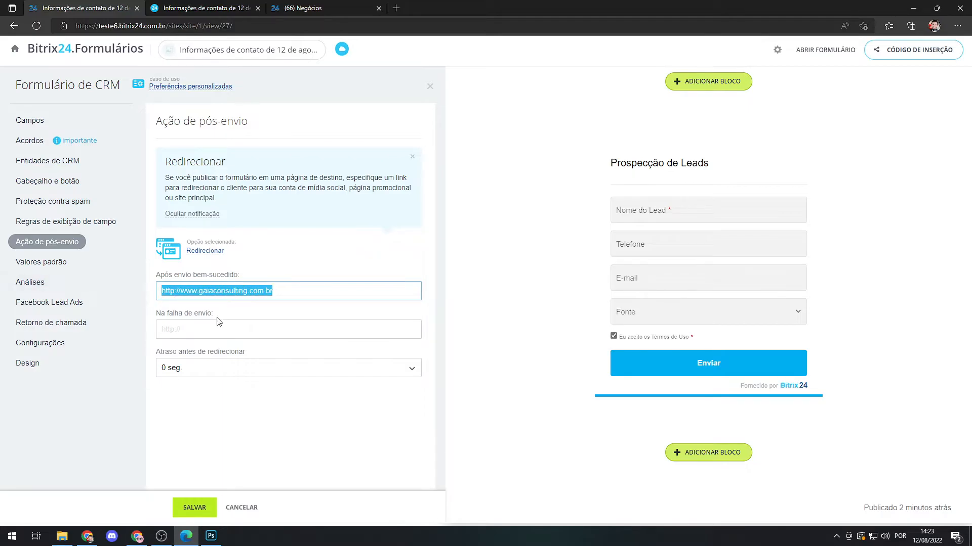
click(199, 334)
key(ctrl+v)
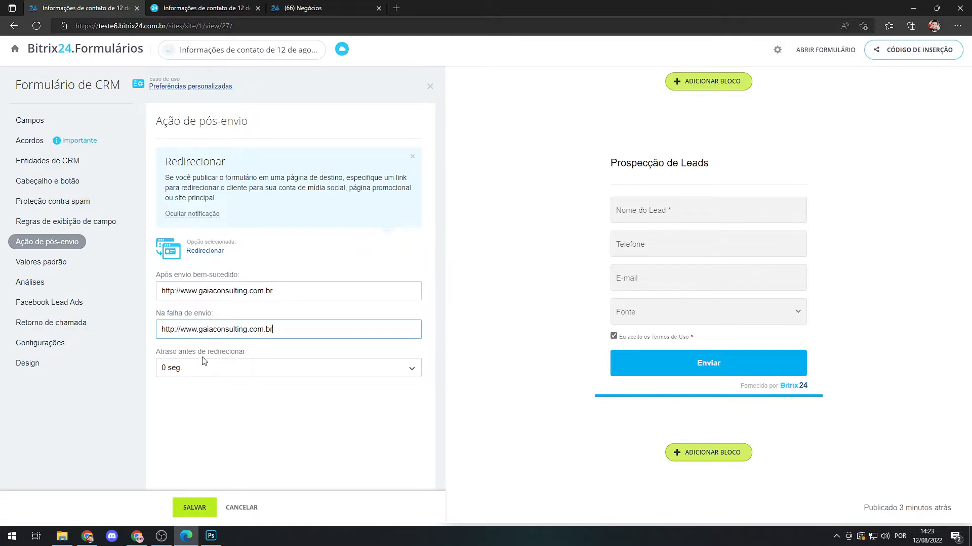
Review the available redirect delays, choose 0 seg., and save the post-submission action.
click(413, 373)
scroll(349, 392, down, 3)
scroll(220, 425, up, 3)
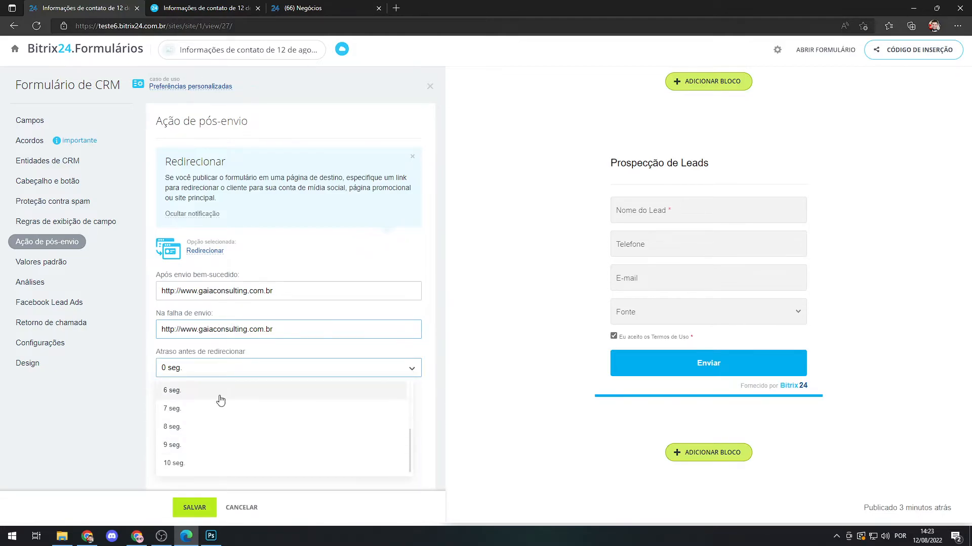
click(197, 395)
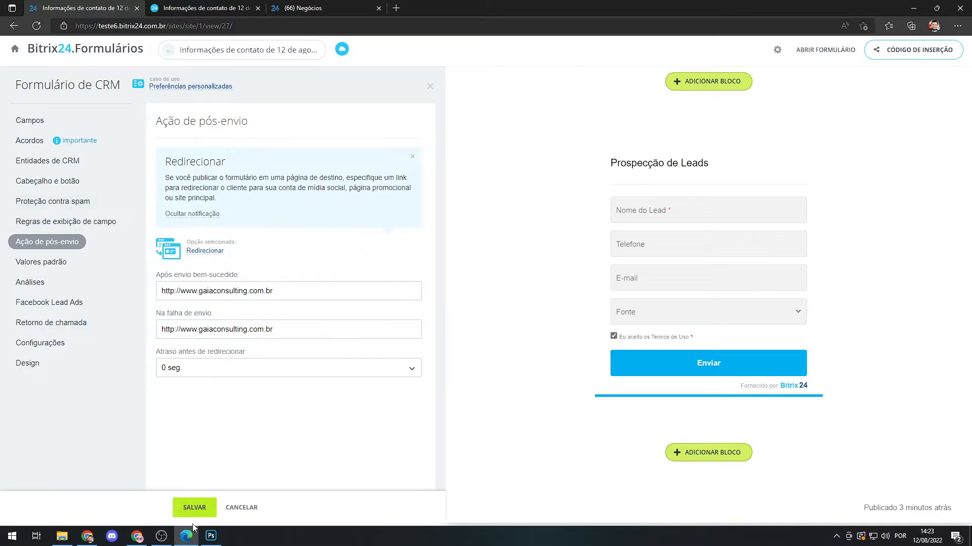
click(195, 508)
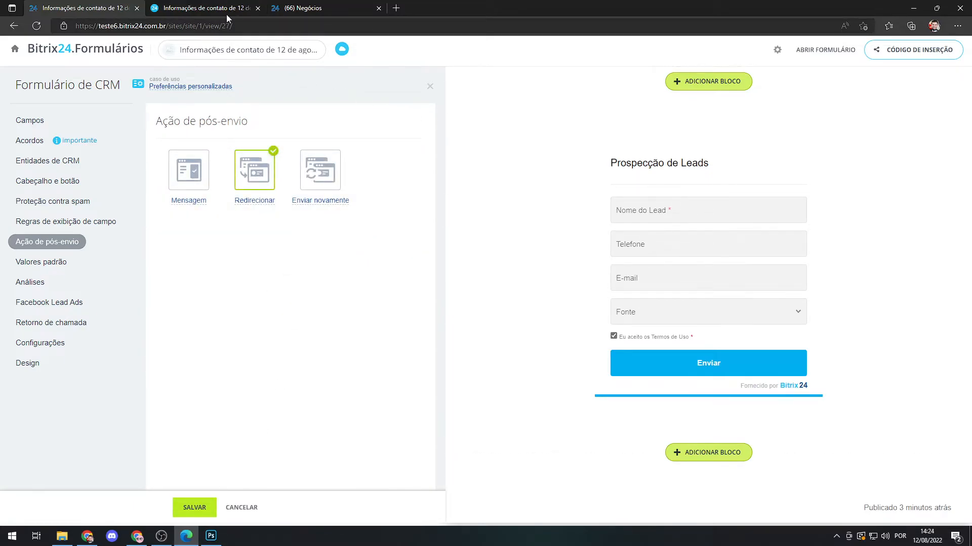
Close the old form preview and open the updated form in a new one.
click(258, 8)
click(823, 50)
click(200, 8)
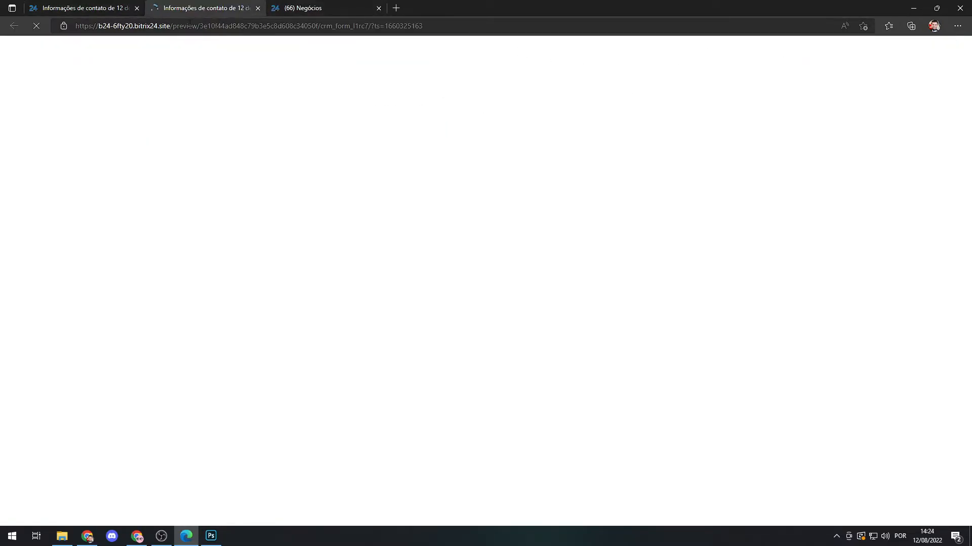
Fill in the test form with the lead name Teste and a saved contact's phone number and e-mail.
click(409, 180)
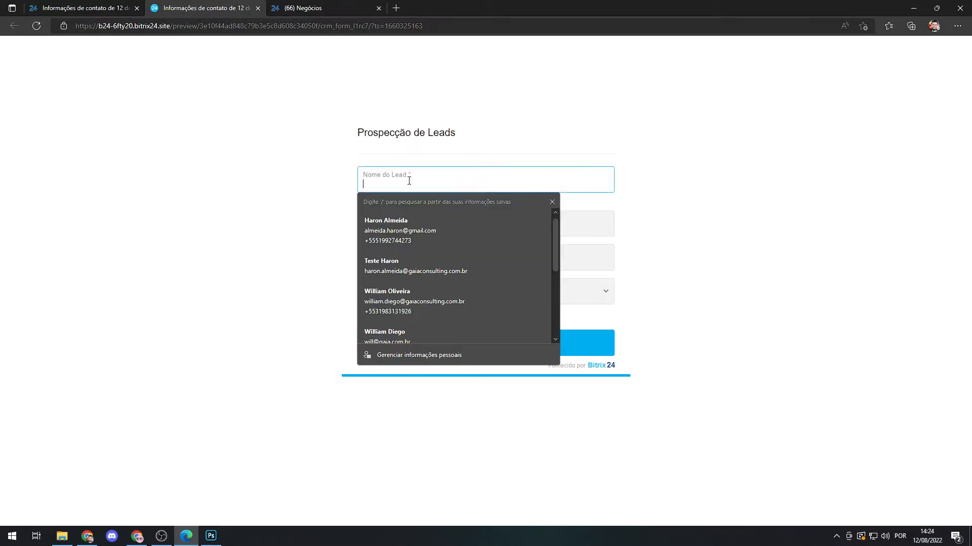
click(553, 202)
click(332, 185)
click(457, 184)
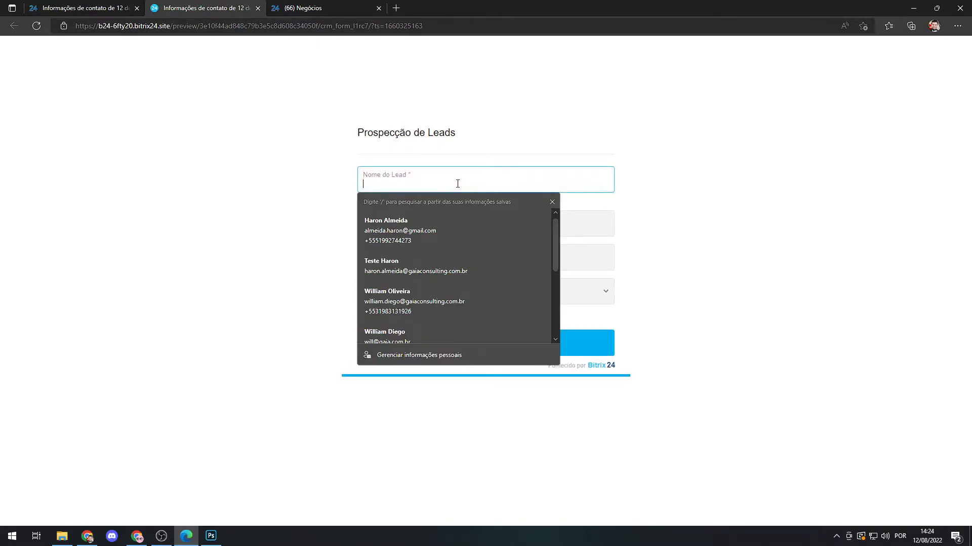
click(552, 202)
text(Teste)
click(403, 213)
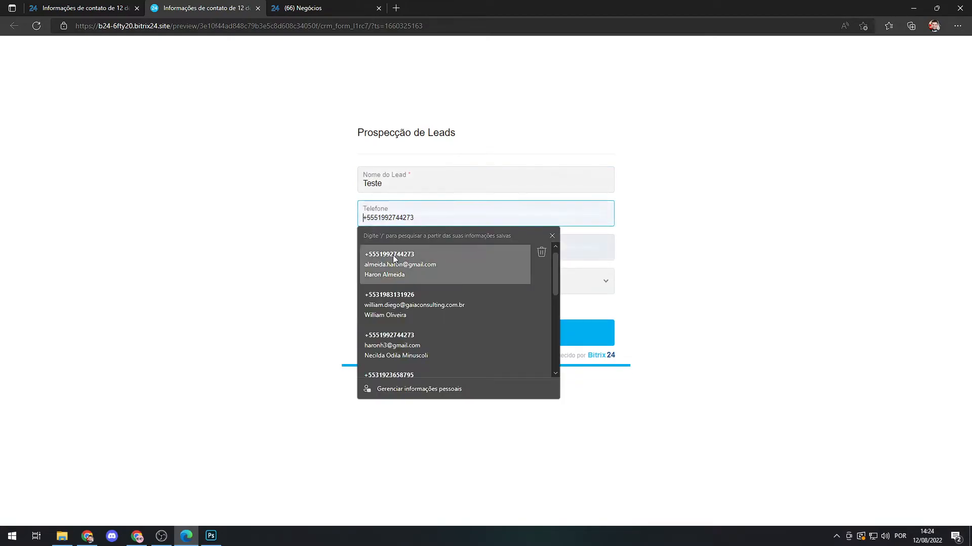
click(395, 256)
Submit the test form with Fonte left empty, and close the page it redirects to.
click(397, 280)
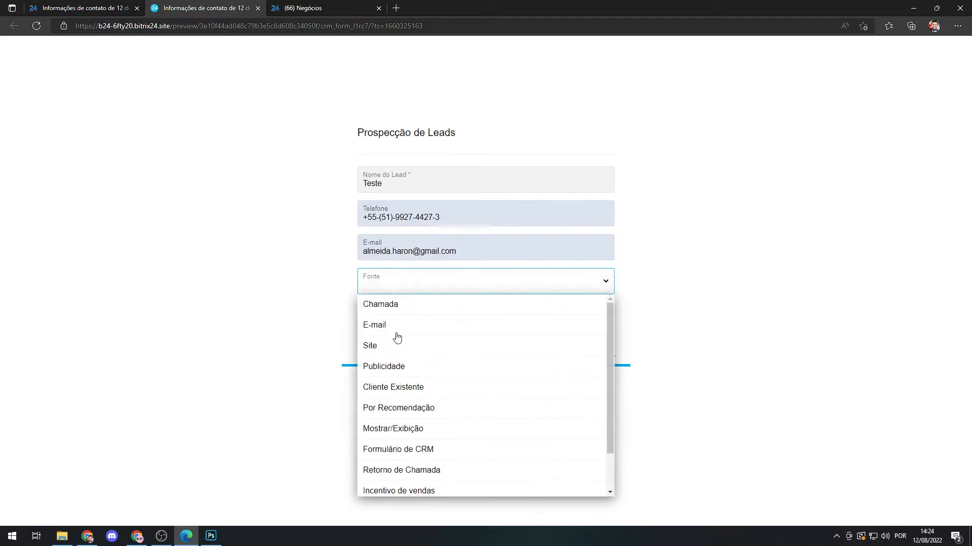
click(329, 273)
click(490, 332)
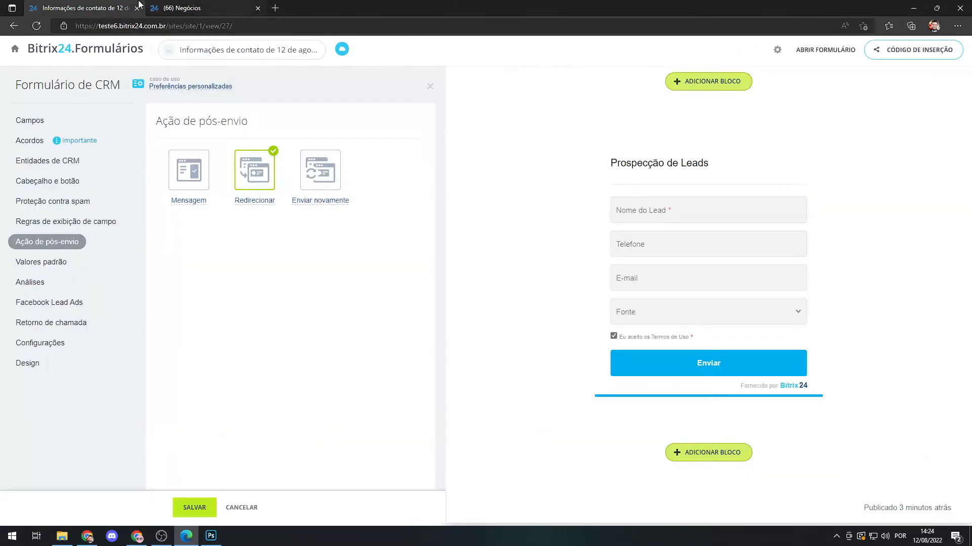
click(257, 8)
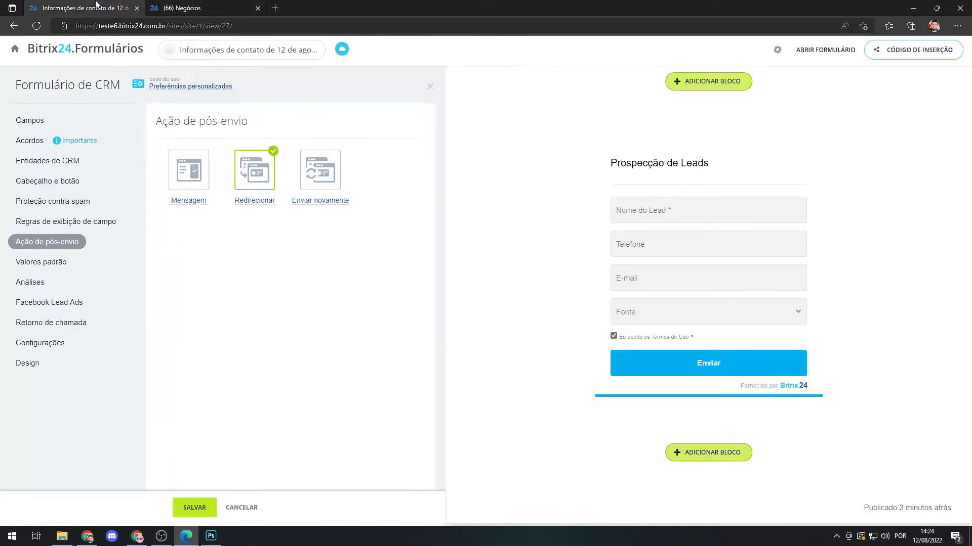
Examine the Enviar novamente post-submission action with its description and its success and failure texts.
click(325, 178)
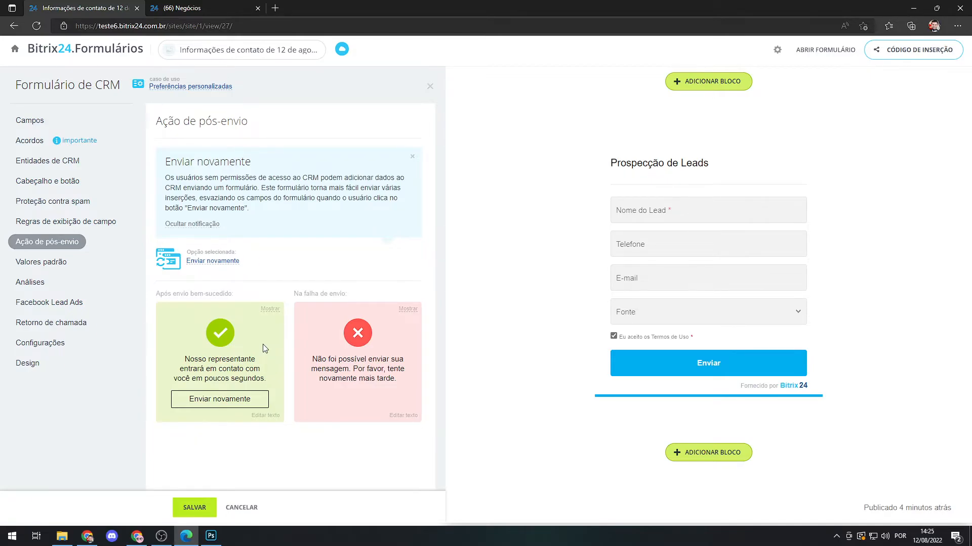
click(221, 261)
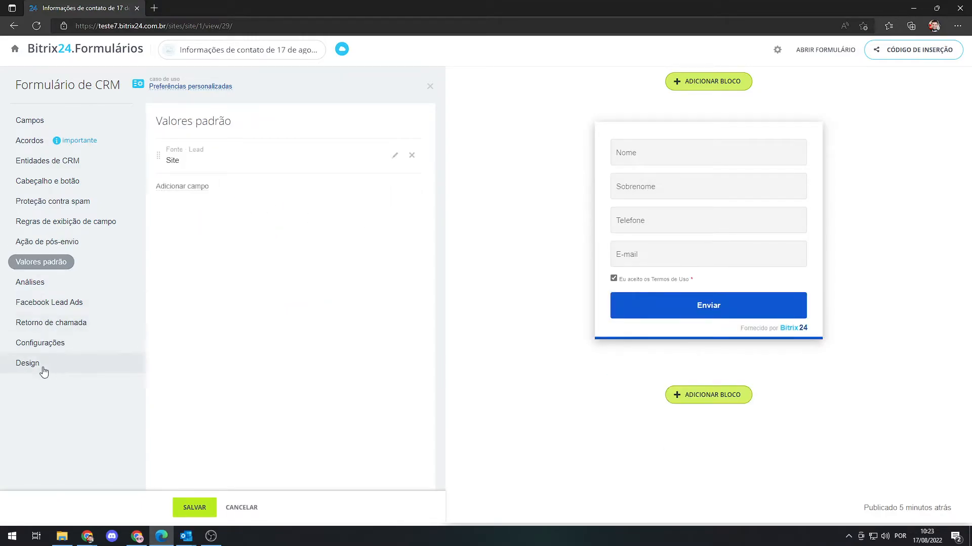
Open the form design settings and try the themes Moderno, Clássico, Engraçado and Píxeis one after another.
click(43, 367)
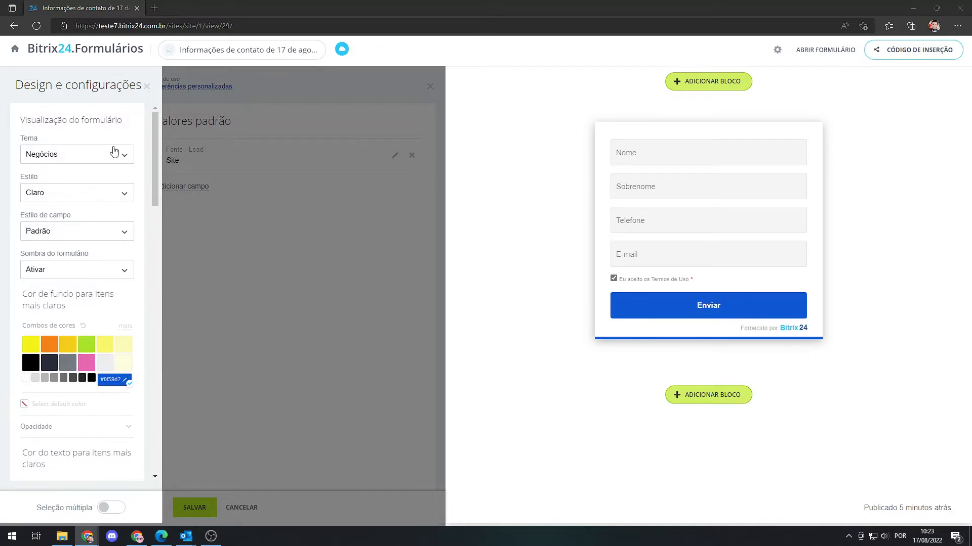
click(84, 156)
click(61, 196)
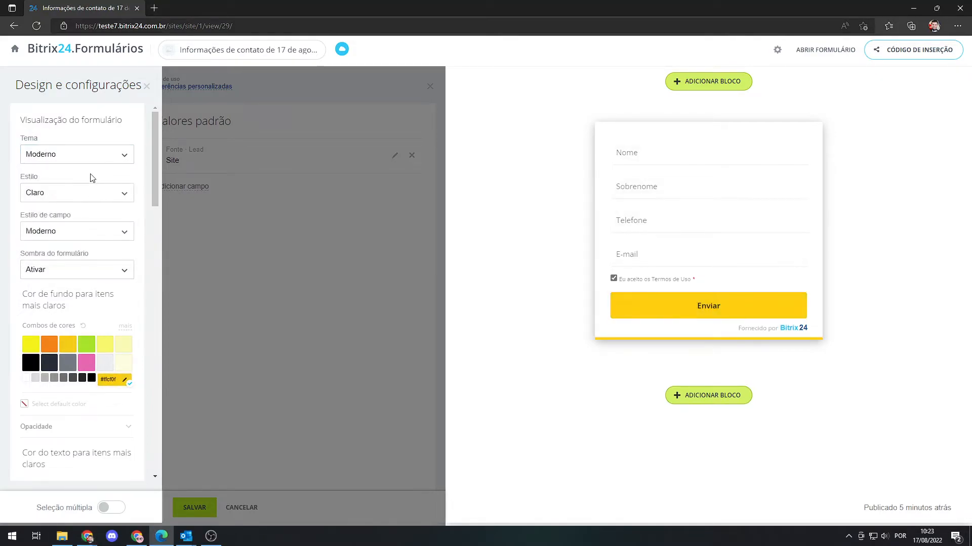
click(70, 158)
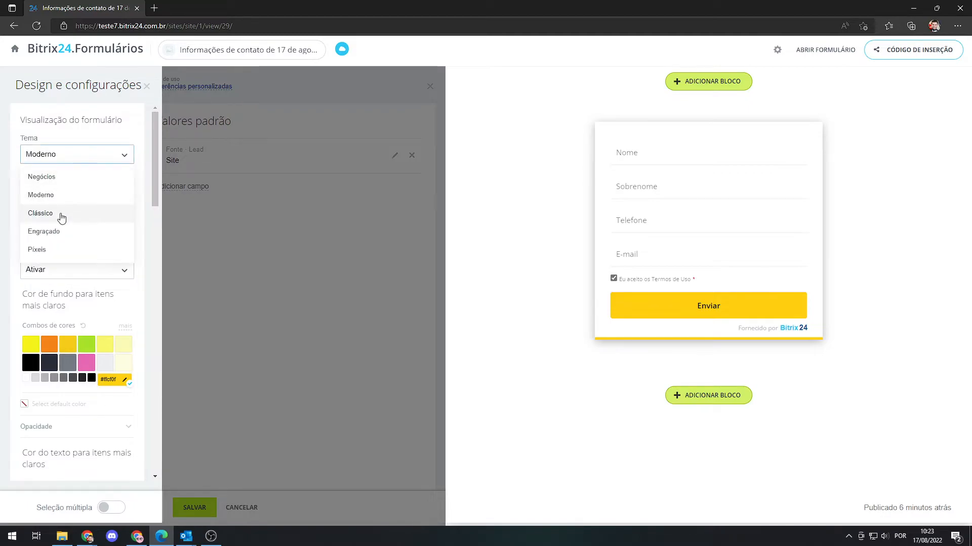
click(62, 215)
click(87, 157)
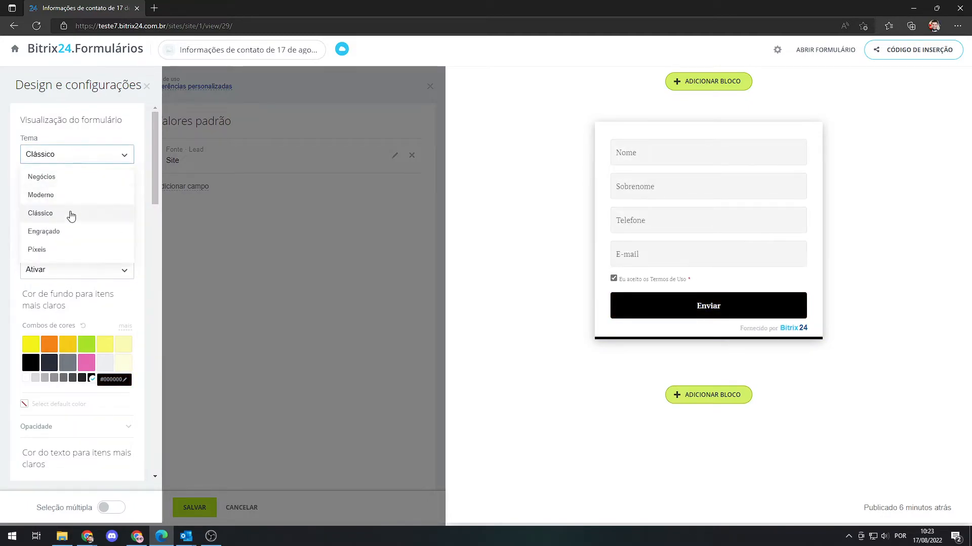
click(63, 233)
click(78, 156)
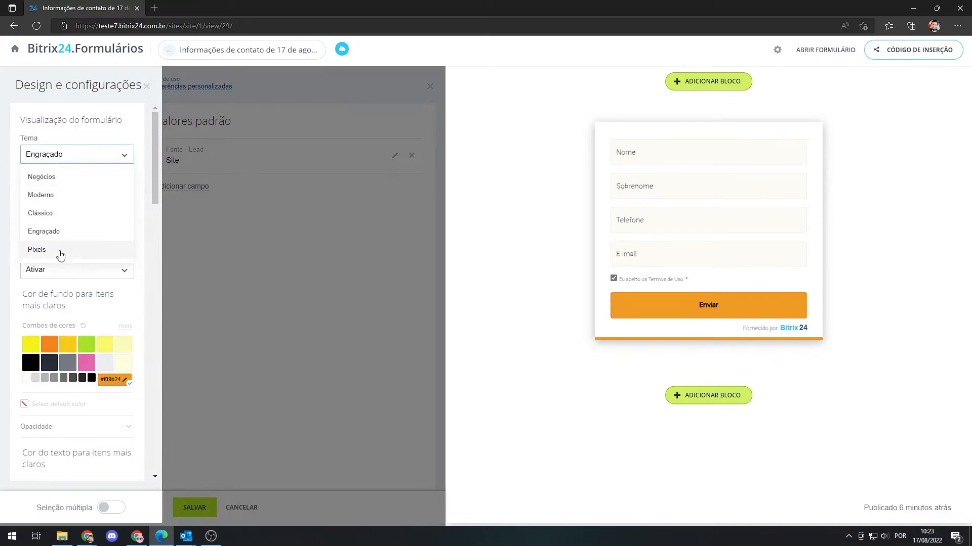
click(60, 253)
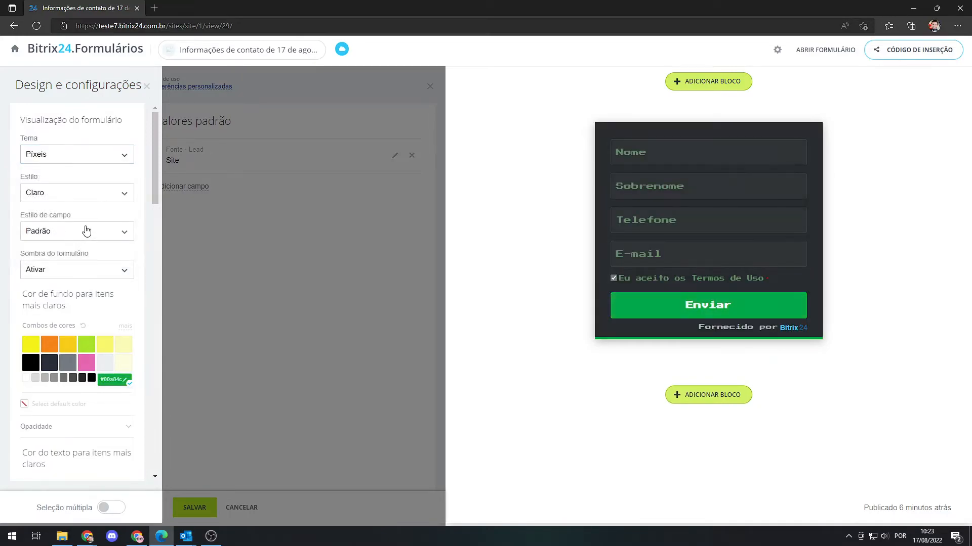
Set the form theme to Negócios and its style to Escuro.
click(106, 160)
click(70, 179)
click(77, 197)
click(73, 232)
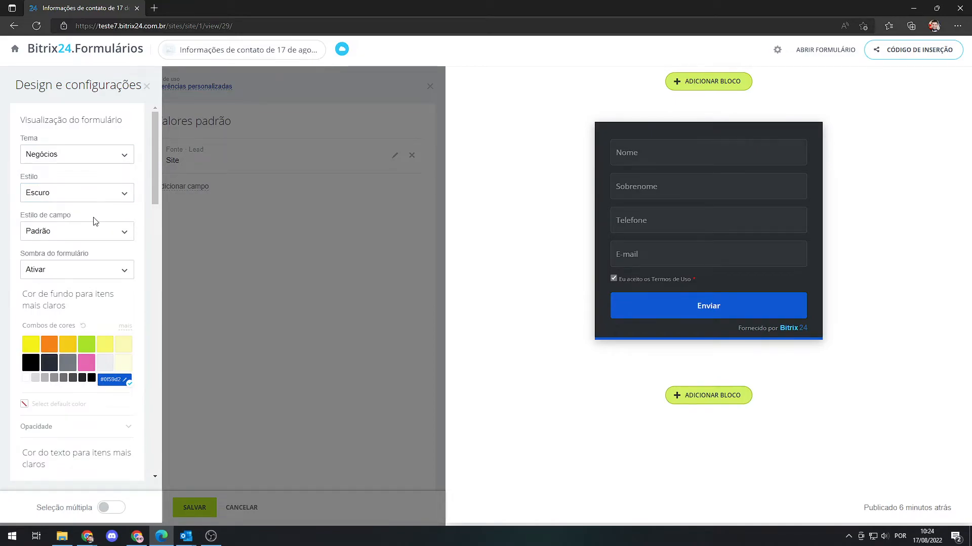
Set the lighter items' background colour to yellow #f5f219 and their text colour to black #000000.
scroll(94, 221, down, 2)
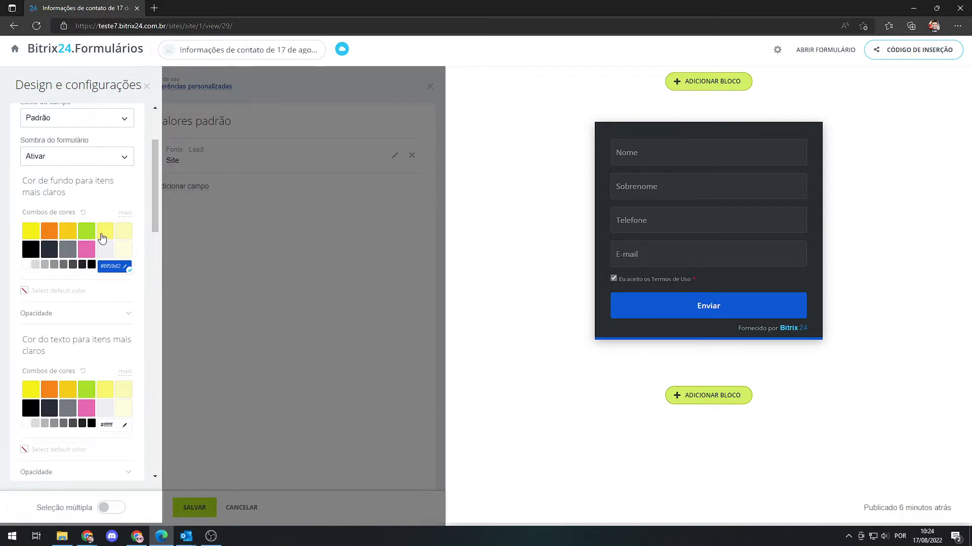
click(26, 233)
scroll(85, 279, down, 1)
scroll(85, 279, down, 1)
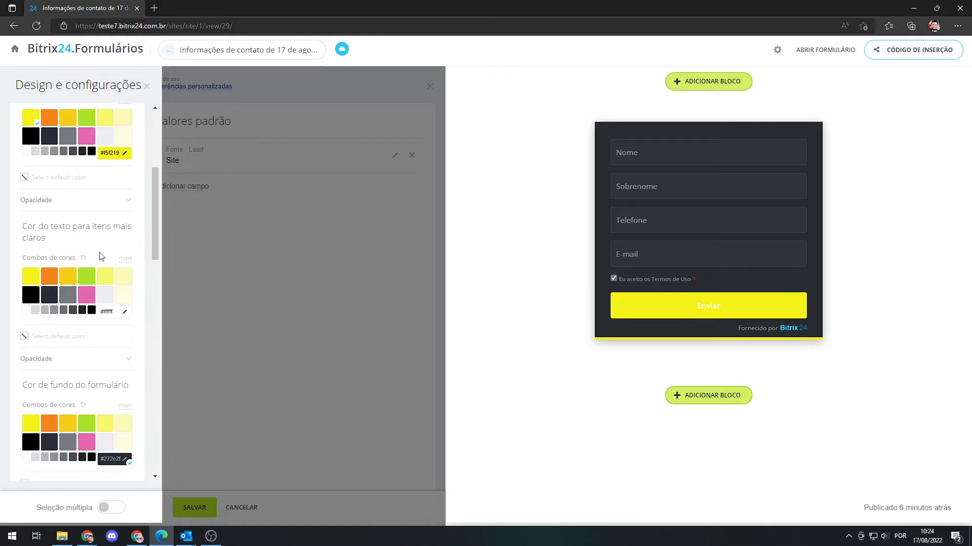
click(31, 296)
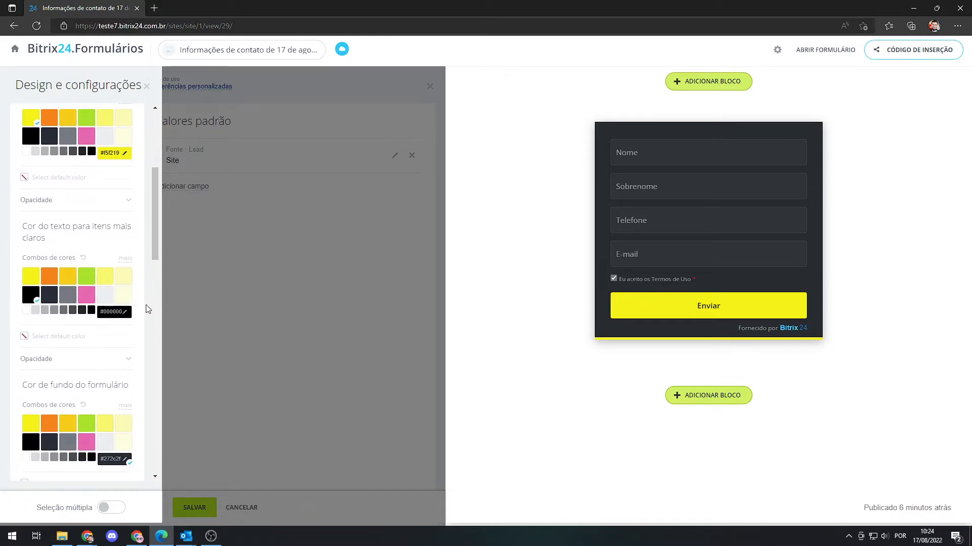
Try light grey #eeeff1 as the form background, set it to black, and set the form text colour to orange #f58319.
scroll(71, 301, down, 2)
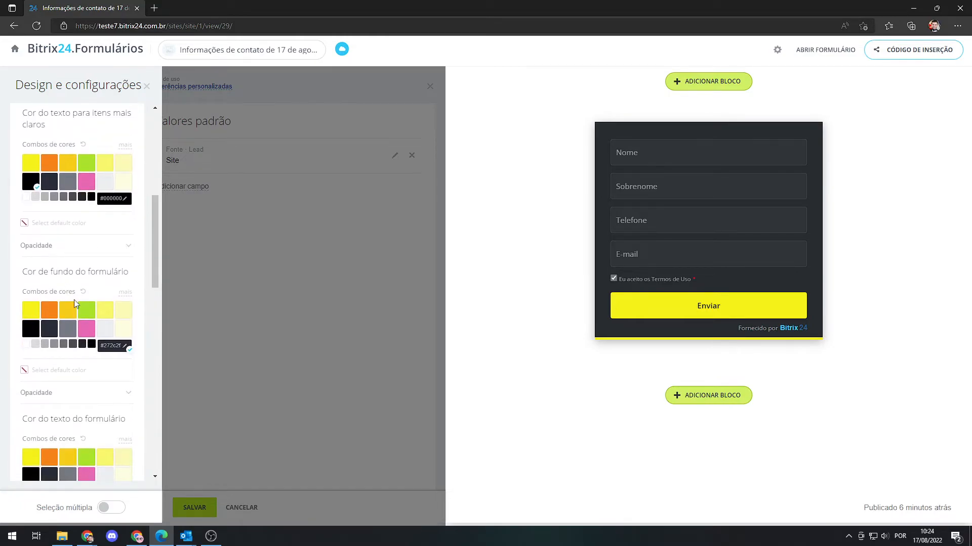
click(106, 329)
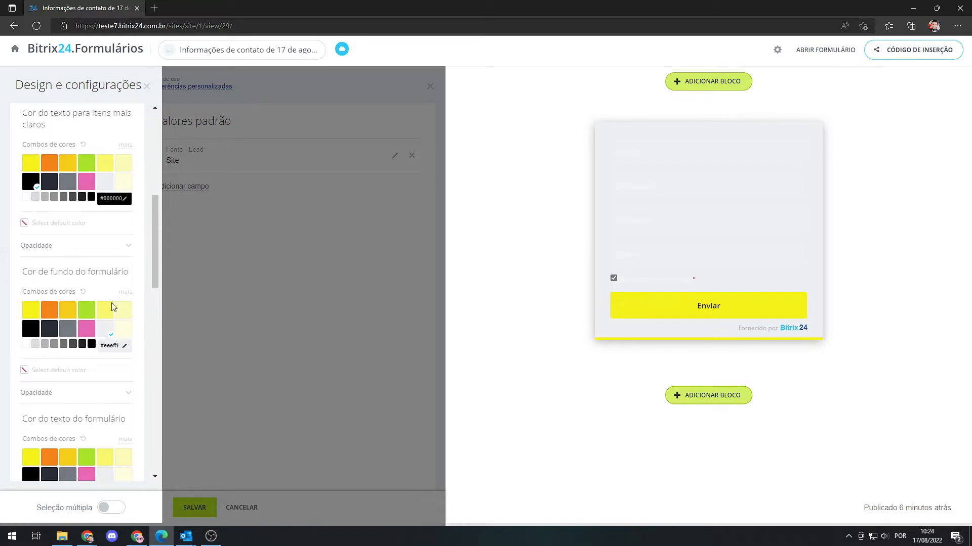
click(30, 330)
scroll(68, 306, down, 2)
scroll(68, 305, down, 2)
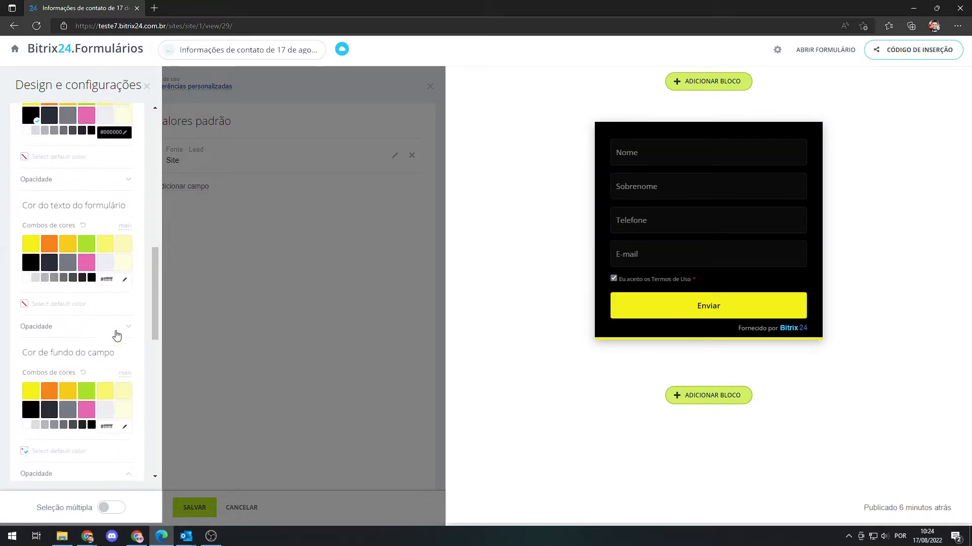
click(46, 232)
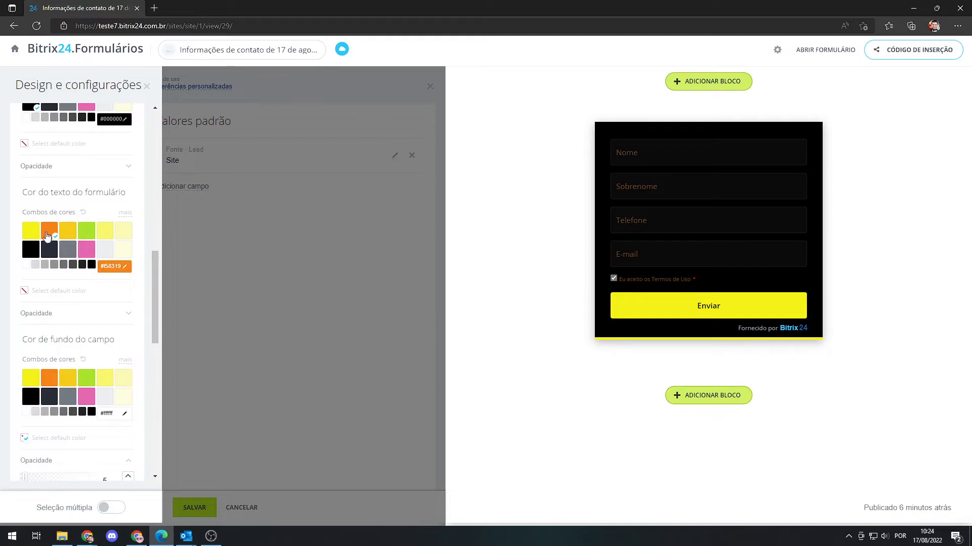
Try green #a9e32b and pink as the field background, set it to grey #747a81, and adjust its opacity slightly.
scroll(51, 250, down, 1)
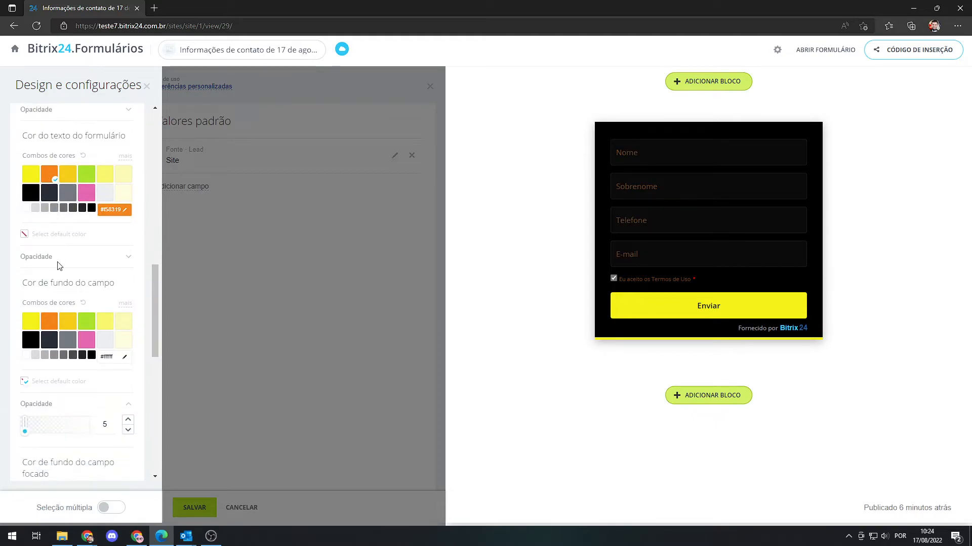
click(88, 327)
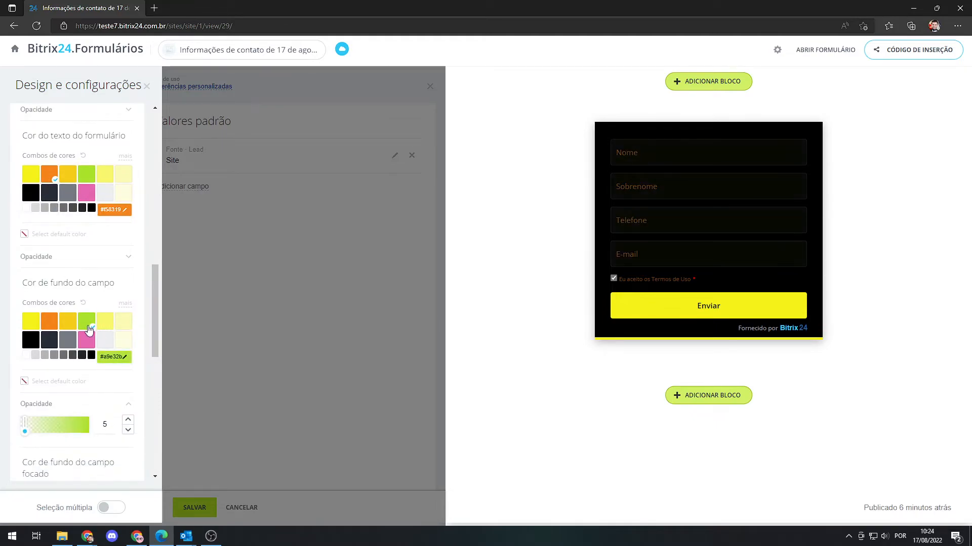
click(86, 342)
click(69, 342)
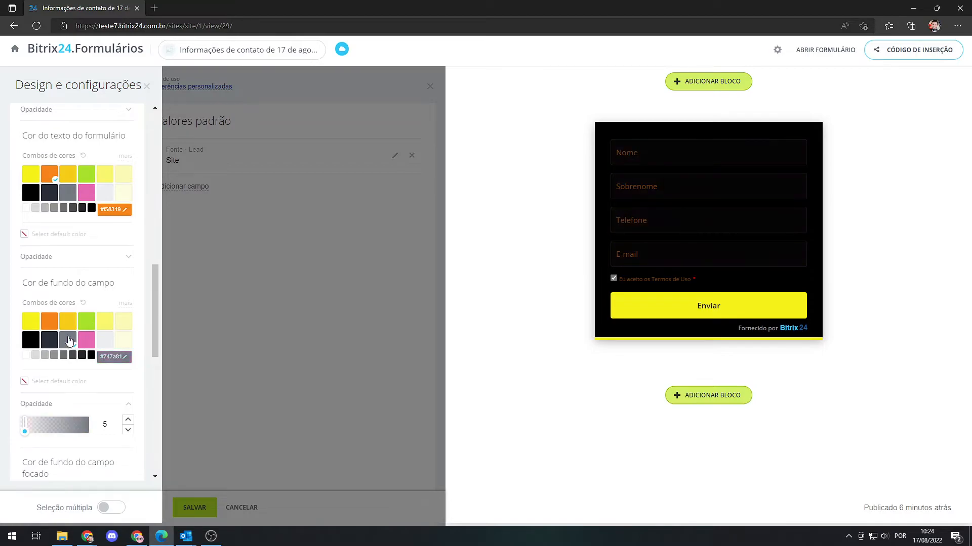
scroll(56, 317, down, 2)
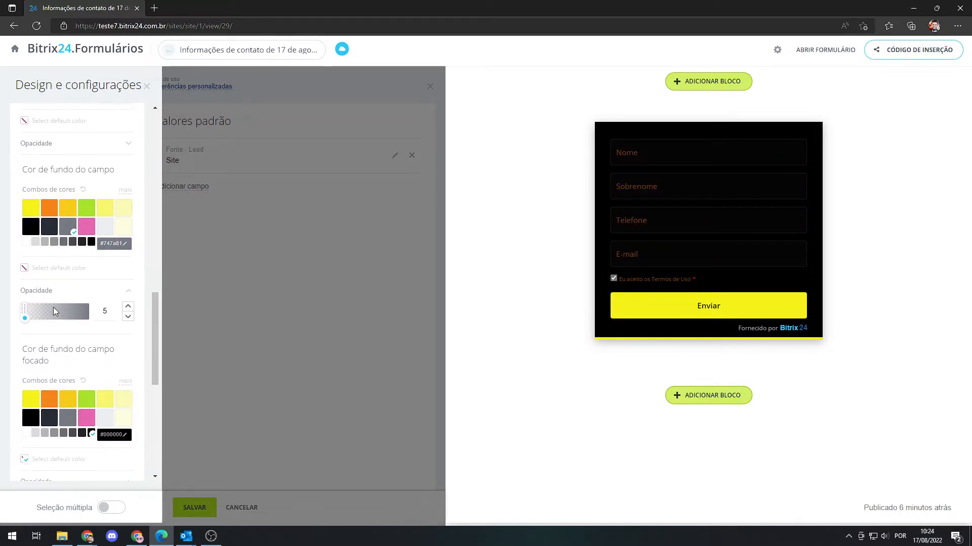
mouse_move(26, 319)
mouse_down()
mouse_move(83, 323)
mouse_move(30, 324)
mouse_up()
scroll(68, 327, down, 4)
scroll(68, 327, down, 2)
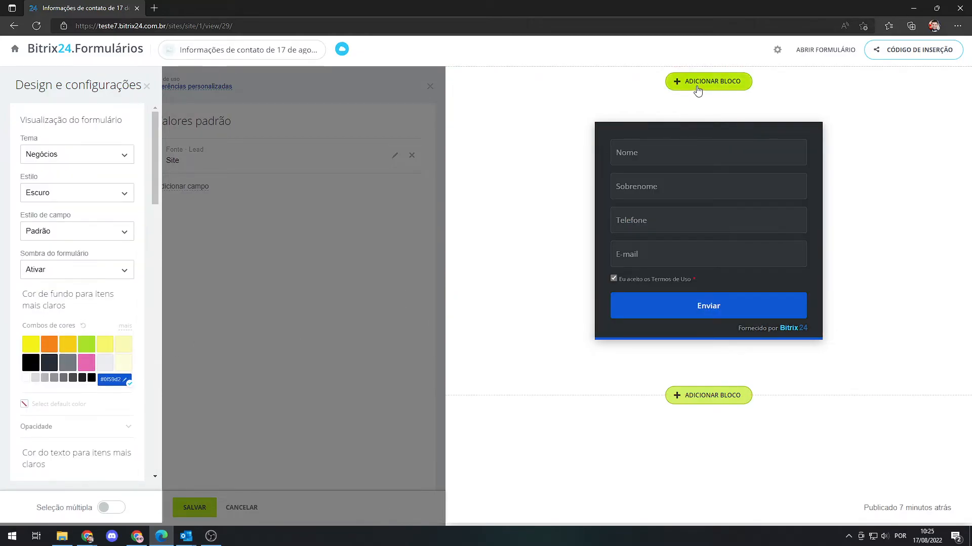
Browse the block categories above the form and add the block Título com separador e imagem de fundo.
click(699, 93)
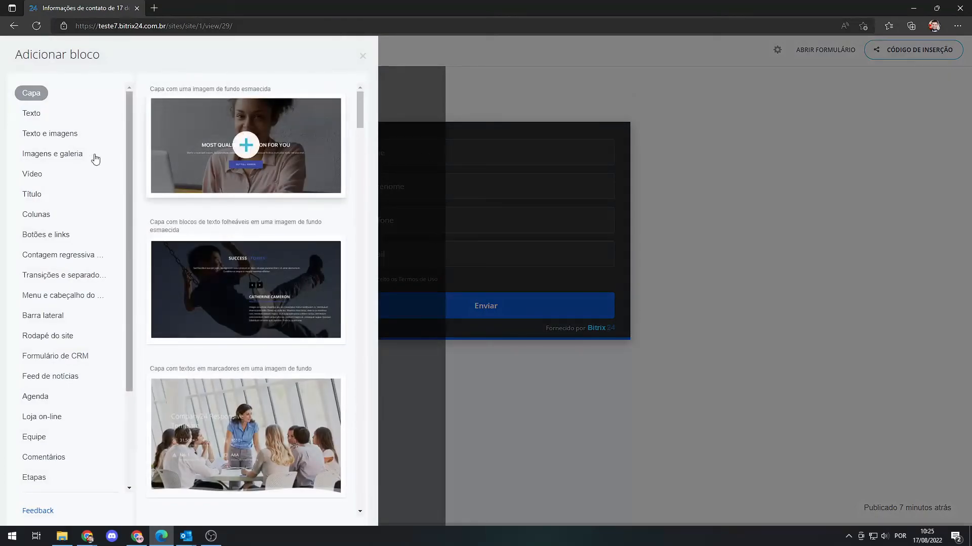
click(39, 117)
click(37, 178)
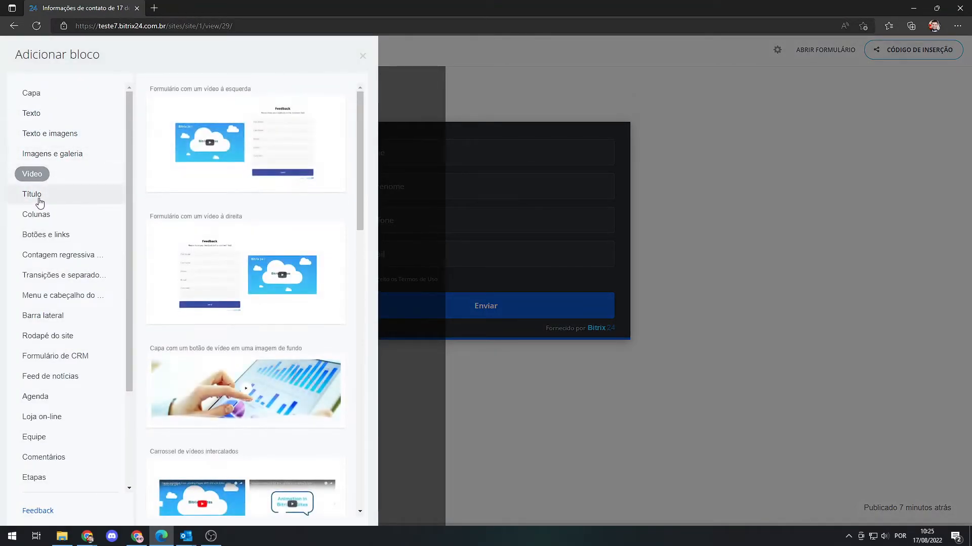
click(39, 200)
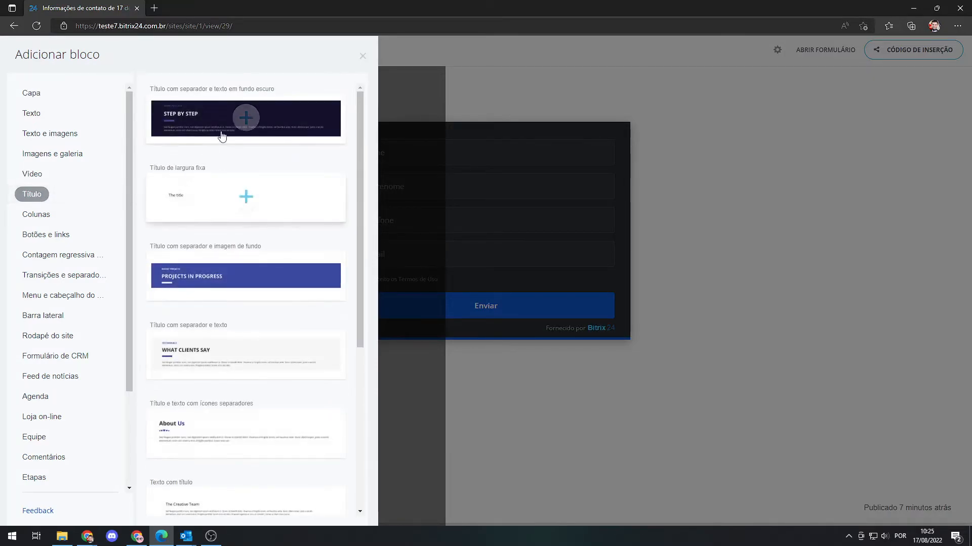
click(216, 277)
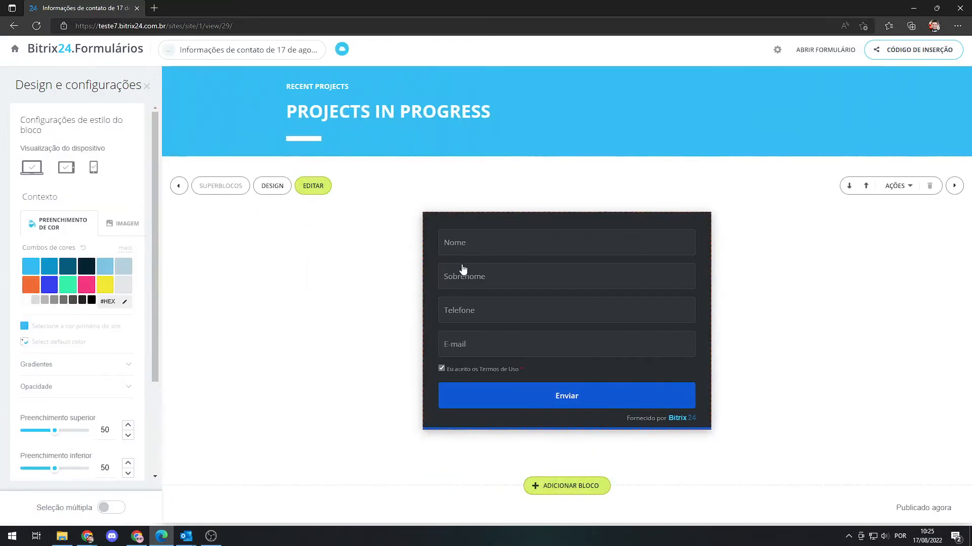
Open the new title block's content settings, close them without changes, and delete the block.
click(314, 97)
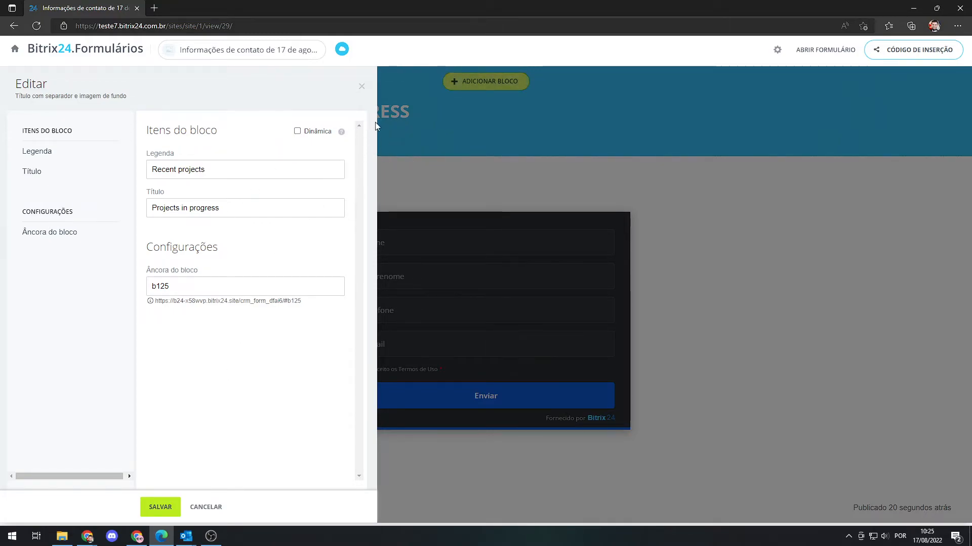
click(362, 90)
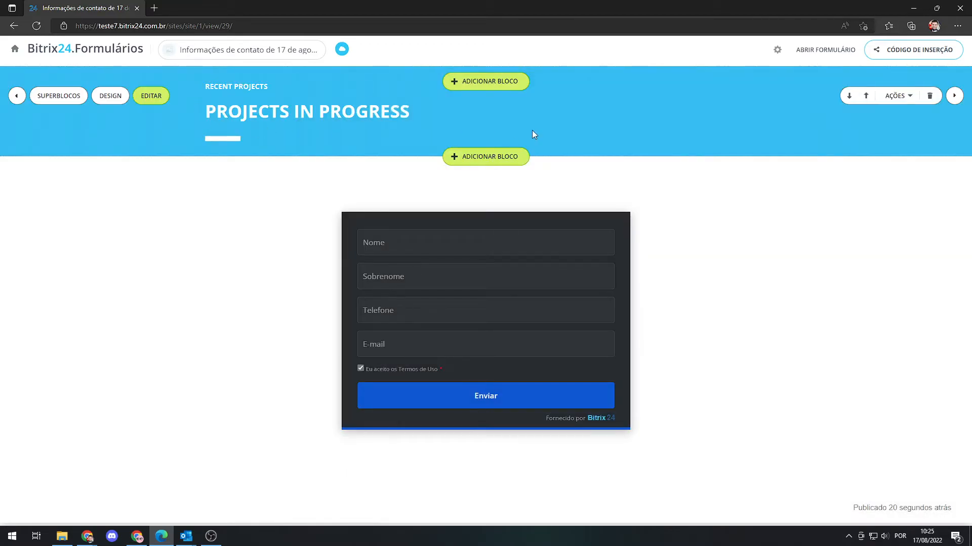
click(930, 96)
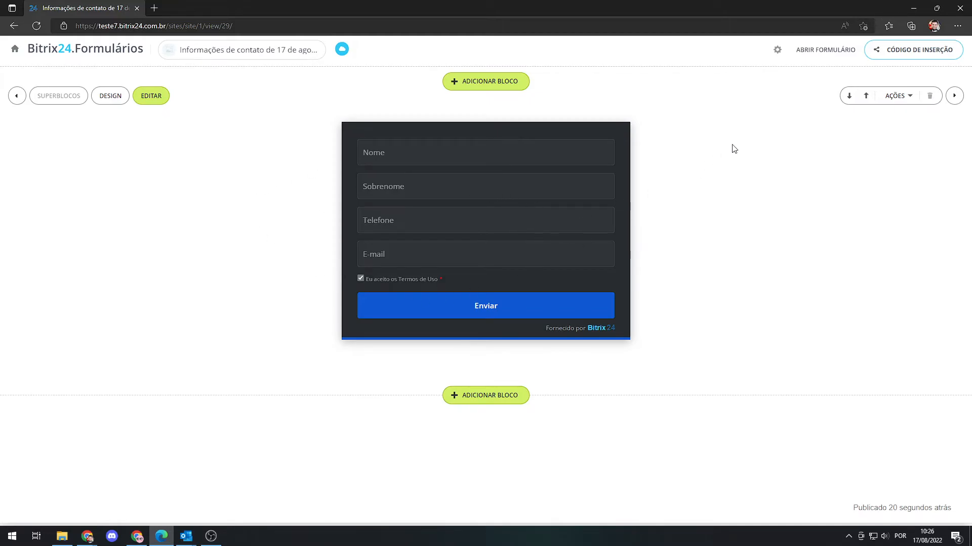
Open the page settings to review the page address, and expand the additional analytics options.
click(776, 52)
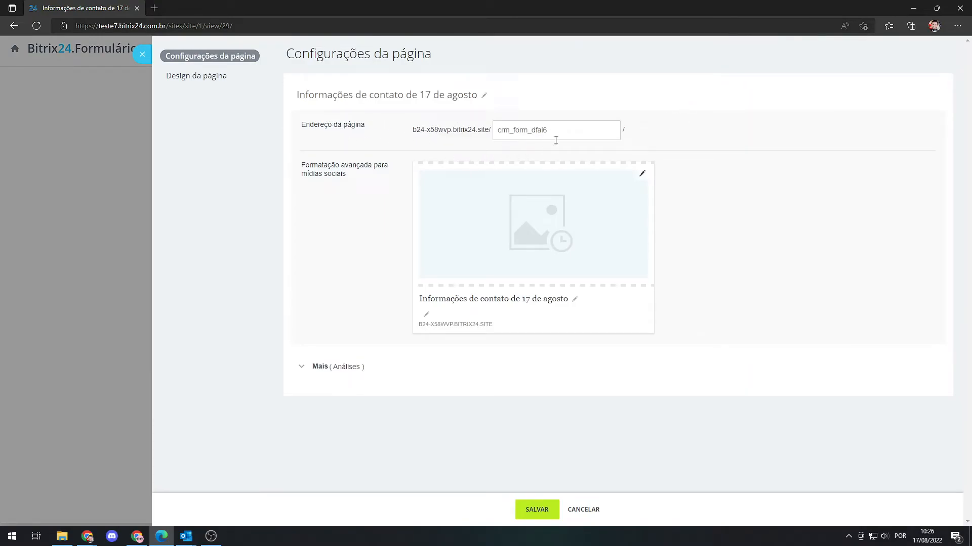
drag(576, 132, 499, 131)
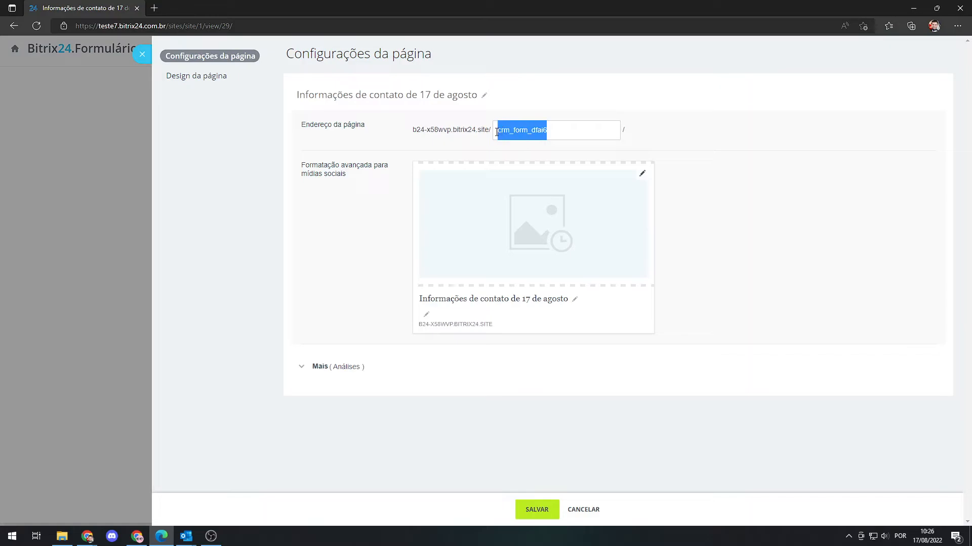
click(560, 135)
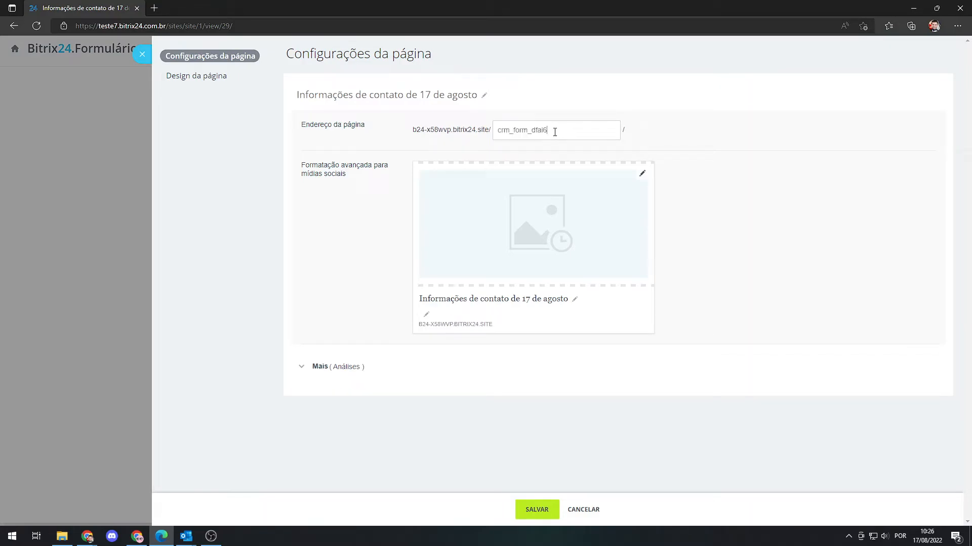
drag(560, 132, 487, 127)
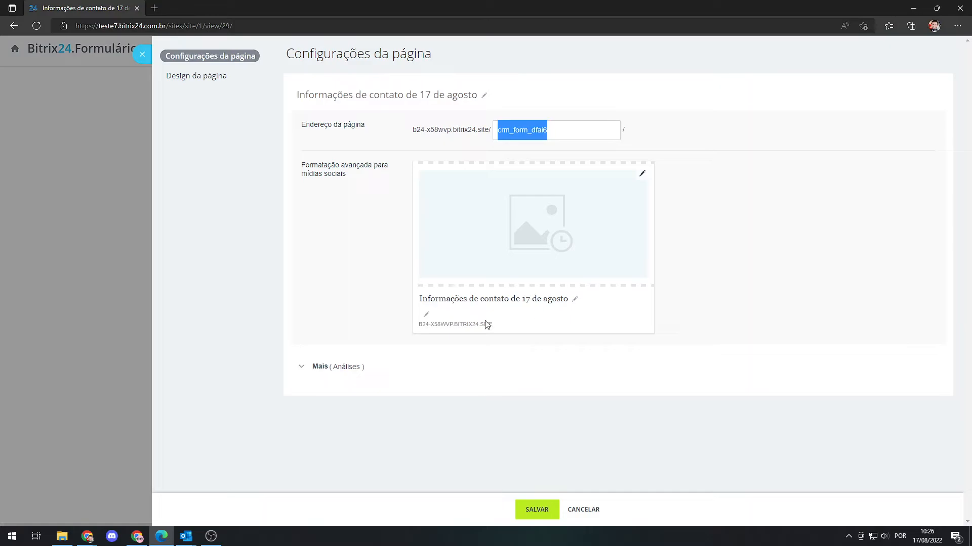
click(307, 370)
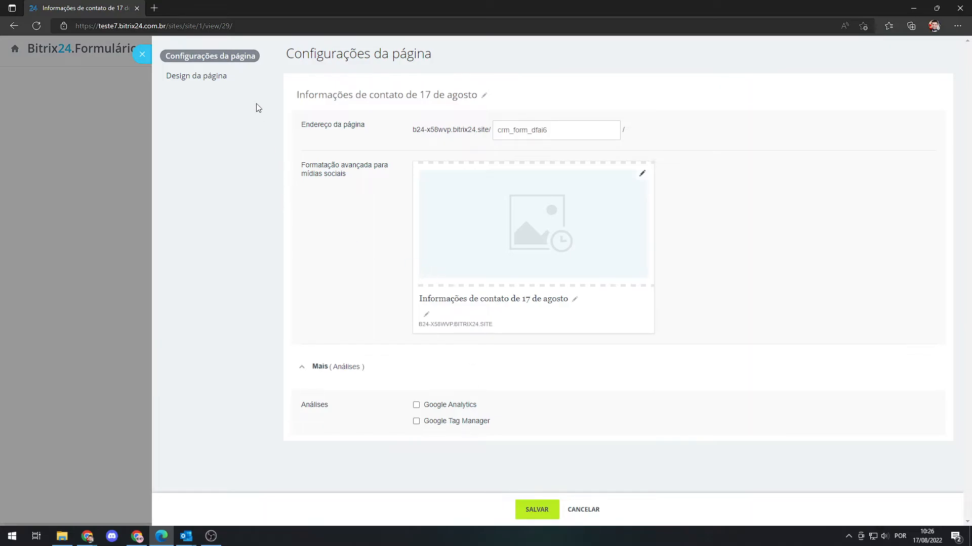
Enable a custom page background, add the Bitrix24 logo image from the Downloads folder, and save the page design.
click(203, 79)
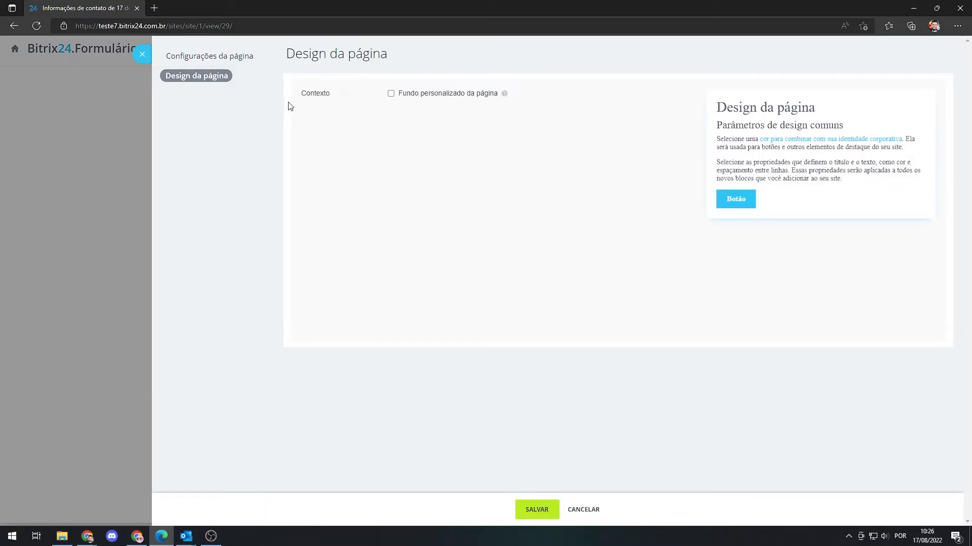
click(391, 94)
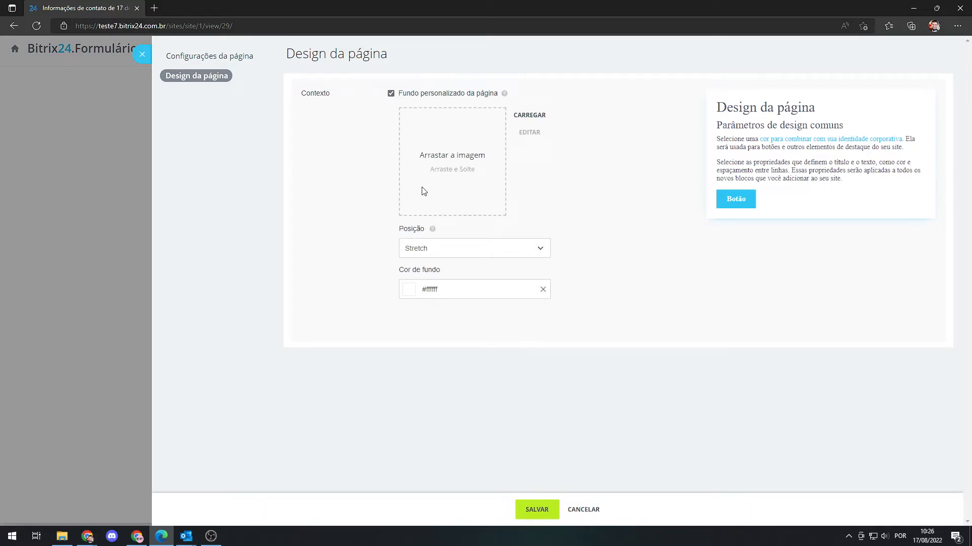
click(62, 537)
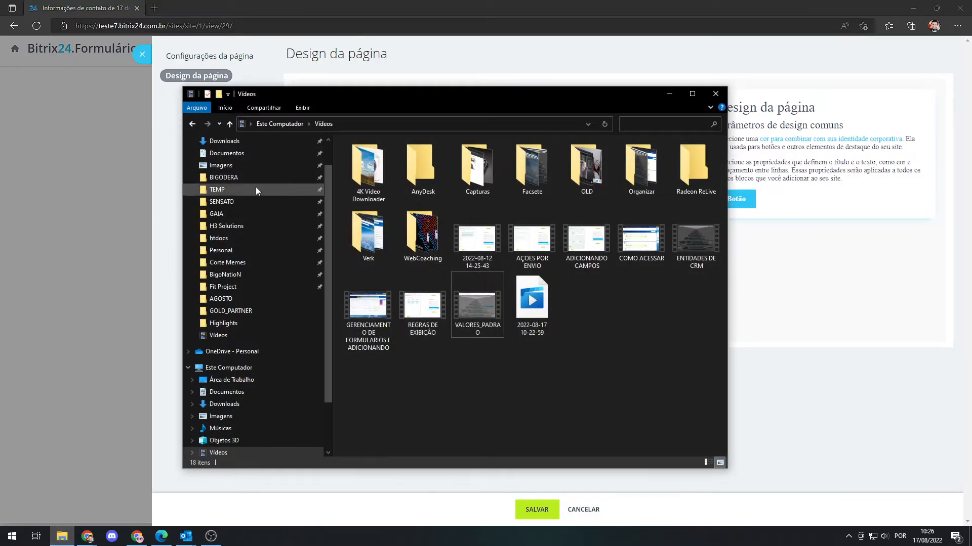
scroll(235, 186, up, 1)
click(231, 174)
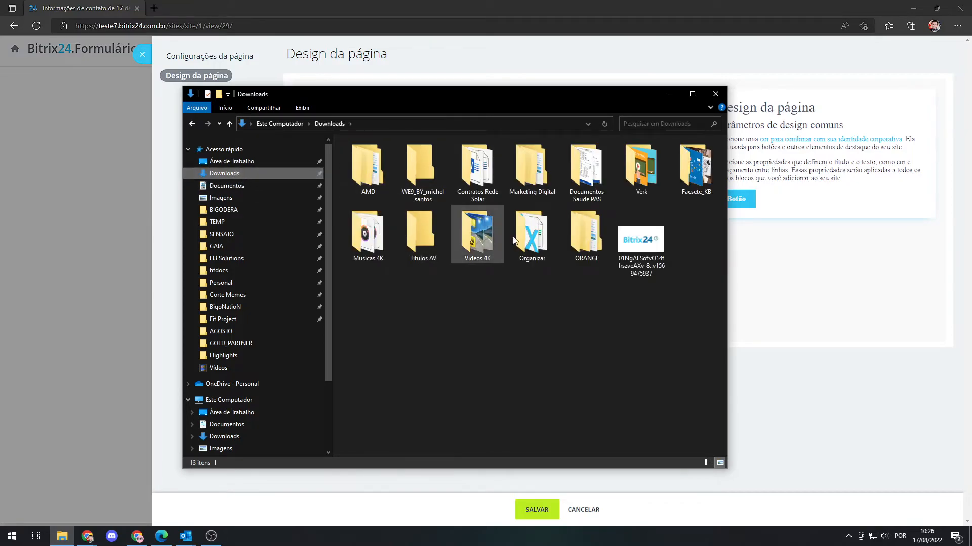
click(637, 229)
drag(550, 98, 679, 276)
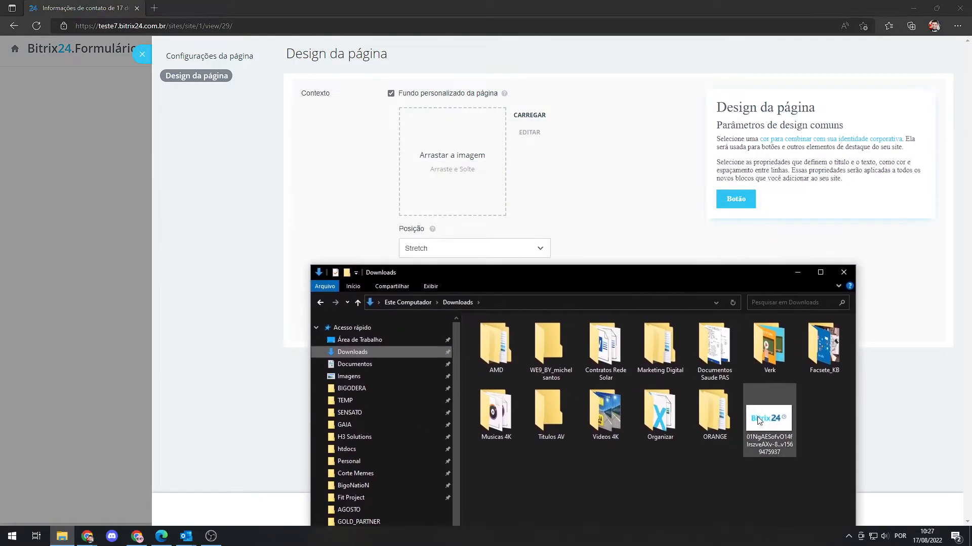
drag(768, 420, 454, 162)
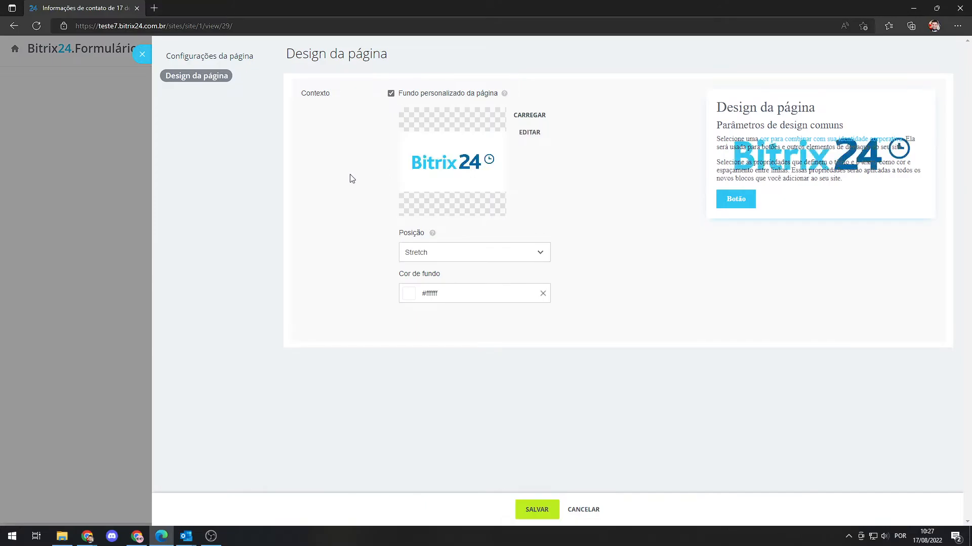
click(538, 511)
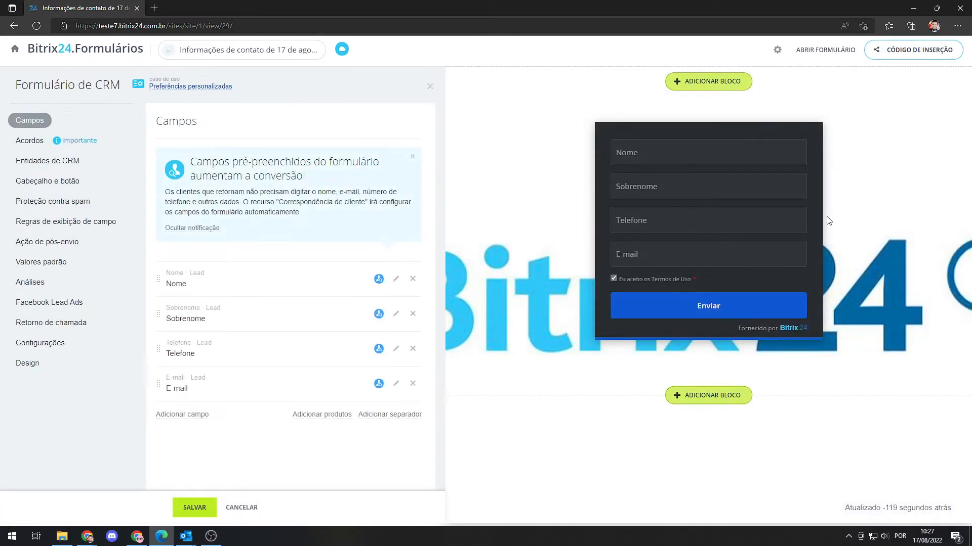
Remove the background image from the page design, set the page background colour to black, and save.
click(777, 49)
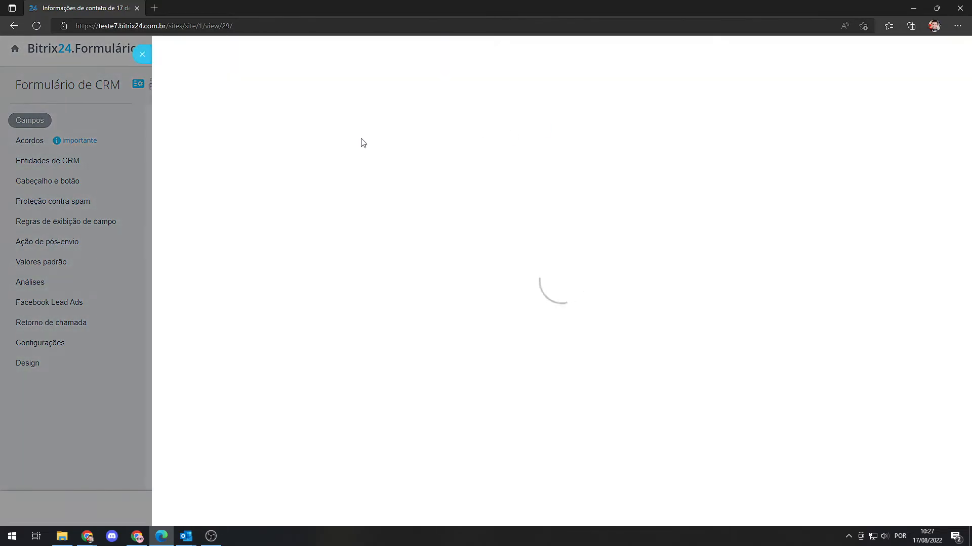
click(200, 77)
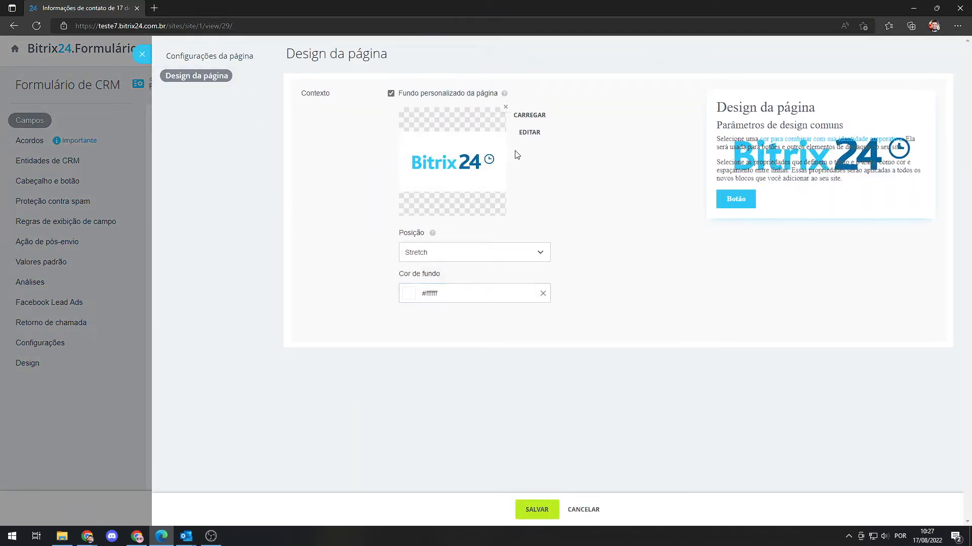
click(507, 110)
click(412, 290)
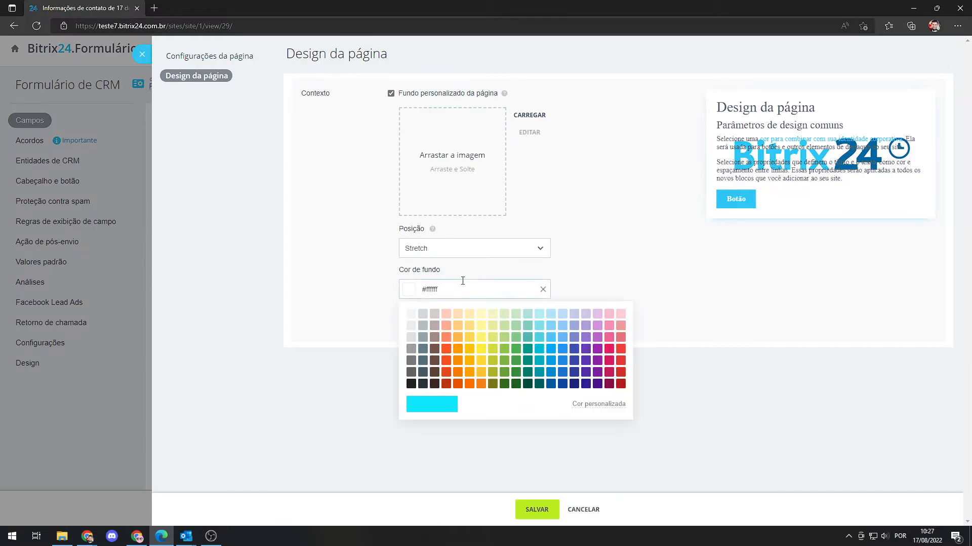
click(411, 385)
click(536, 509)
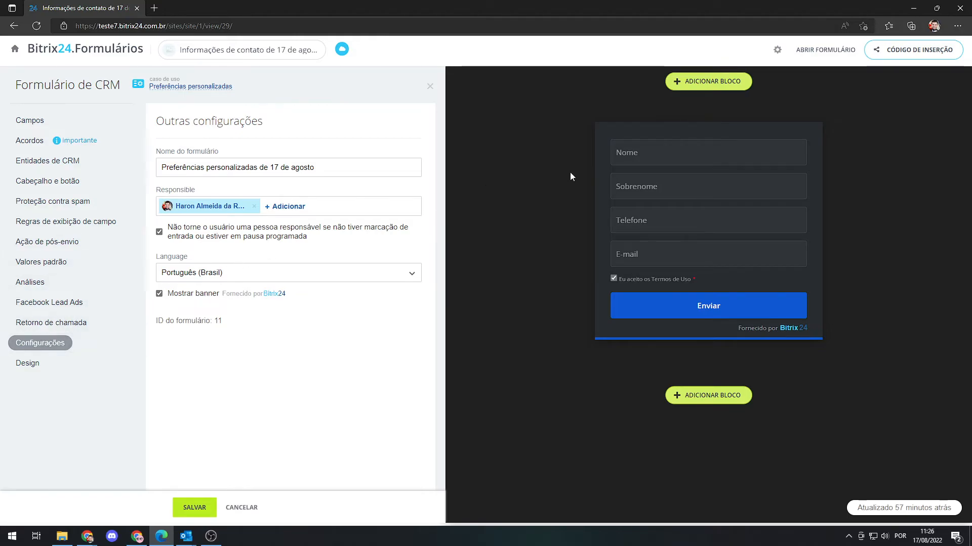
Try formulario_leads as the page address, open the page description for editing, and close the page settings without saving.
click(777, 51)
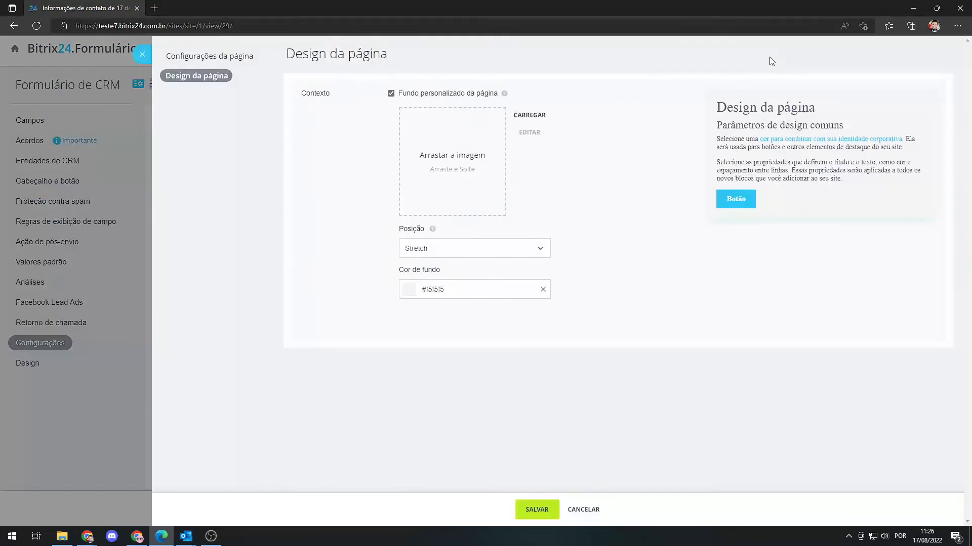
click(211, 61)
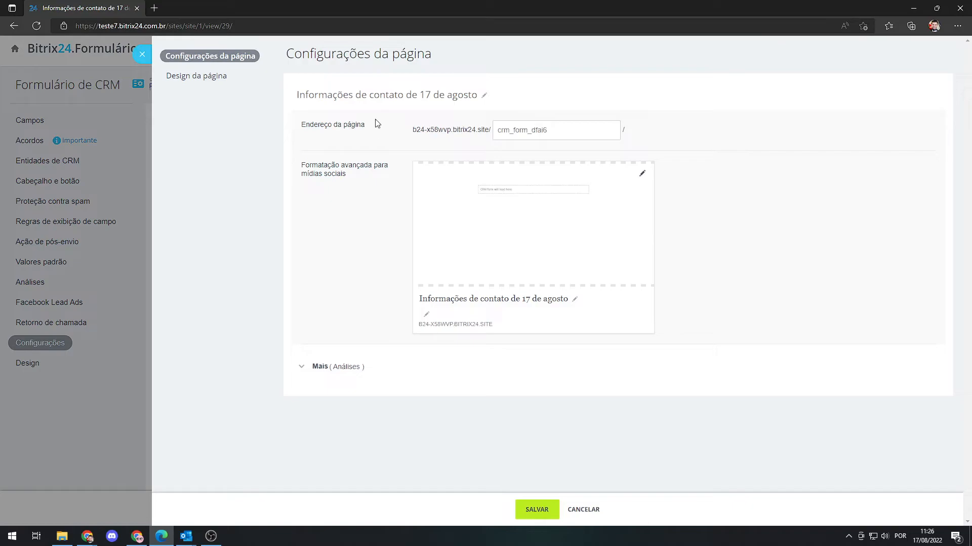
drag(568, 129, 493, 123)
text(formulario_leads)
click(426, 315)
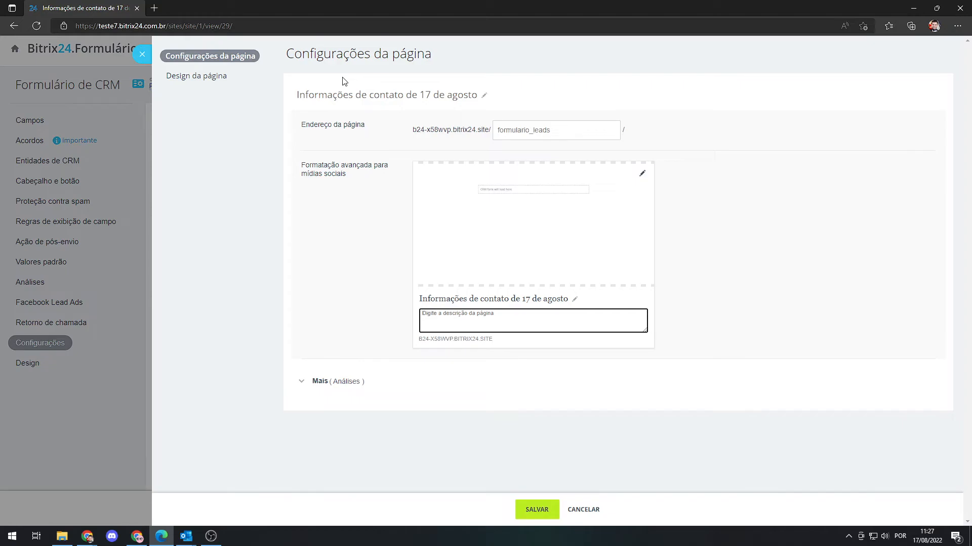
click(142, 54)
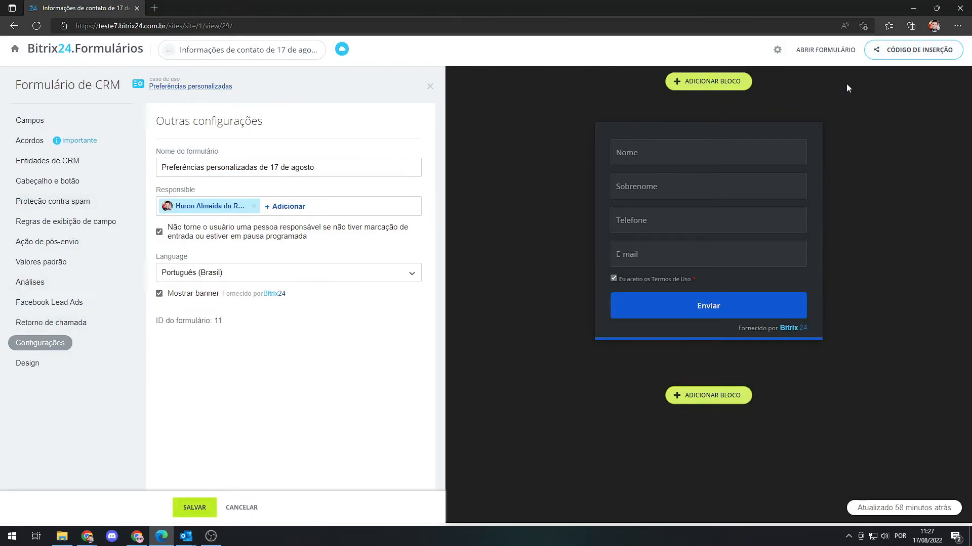
Open the form's public link page from the sharing options, check its web address, and return to the form editor.
click(909, 51)
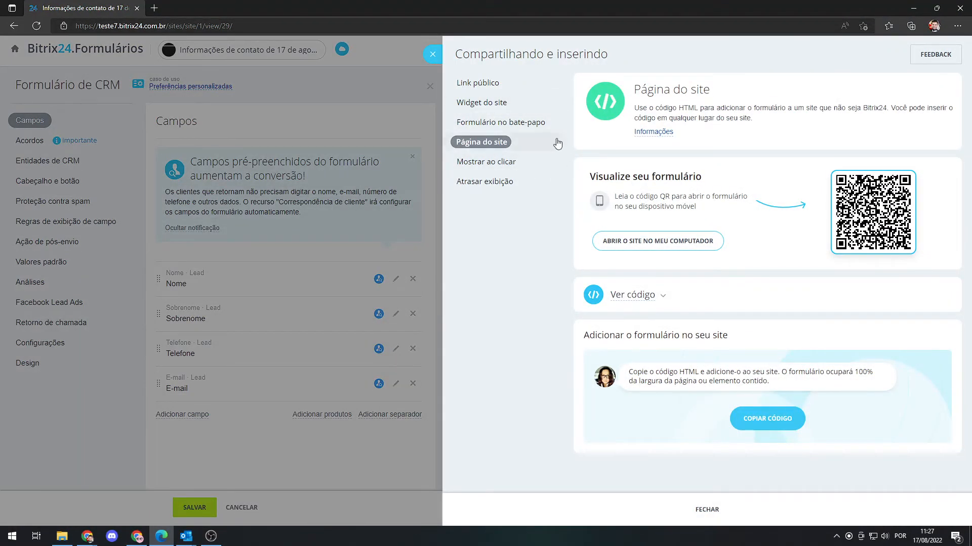
click(488, 85)
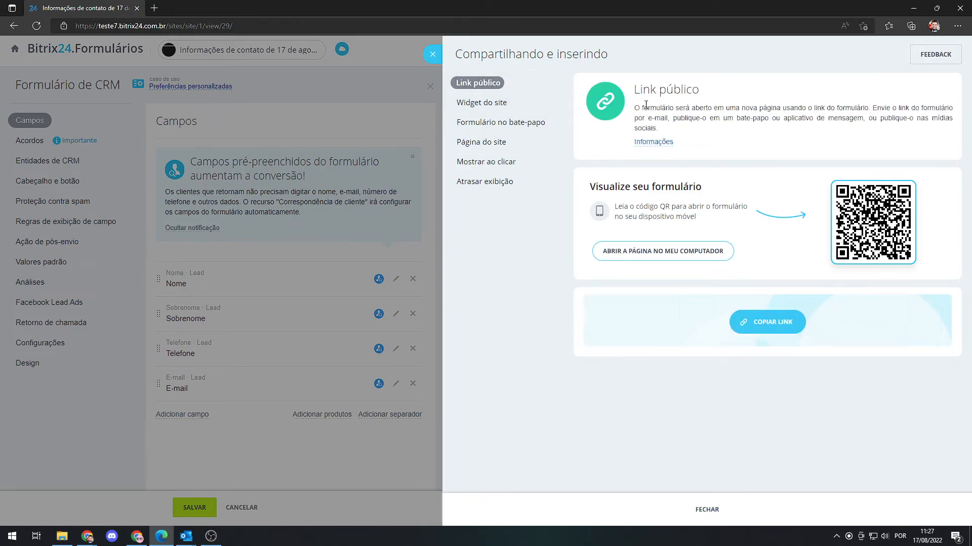
click(647, 256)
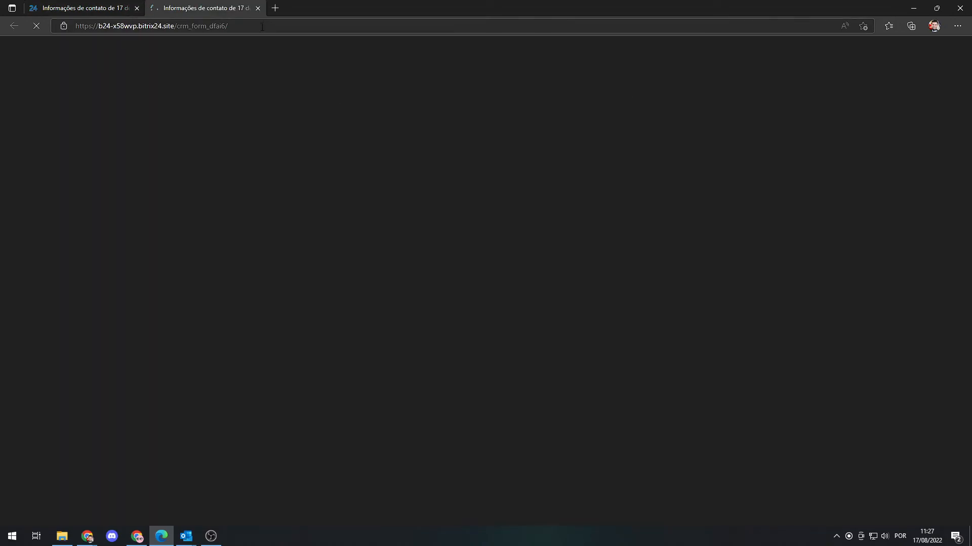
drag(233, 26, 114, 20)
click(92, 7)
Review the site widget options, and display the embed code for placing the form on a site page.
click(482, 107)
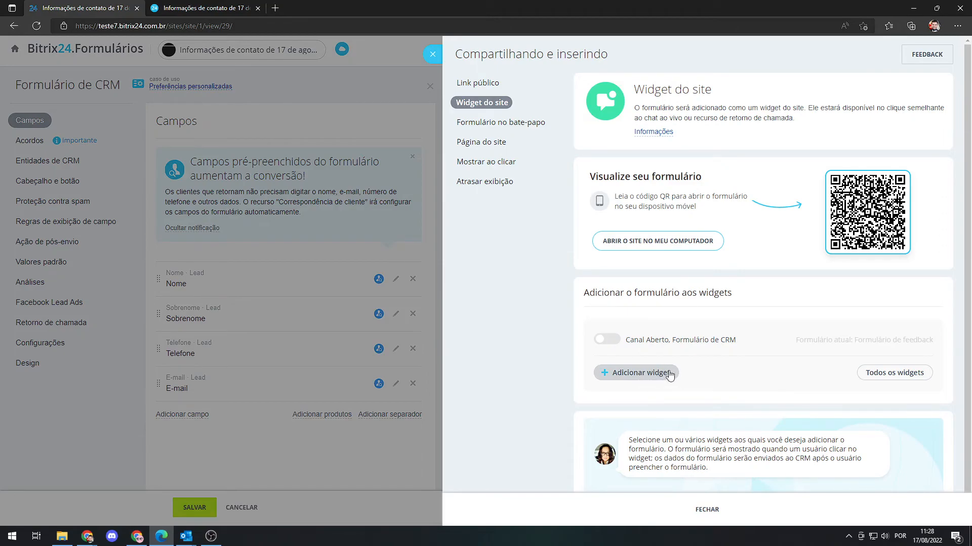
click(658, 373)
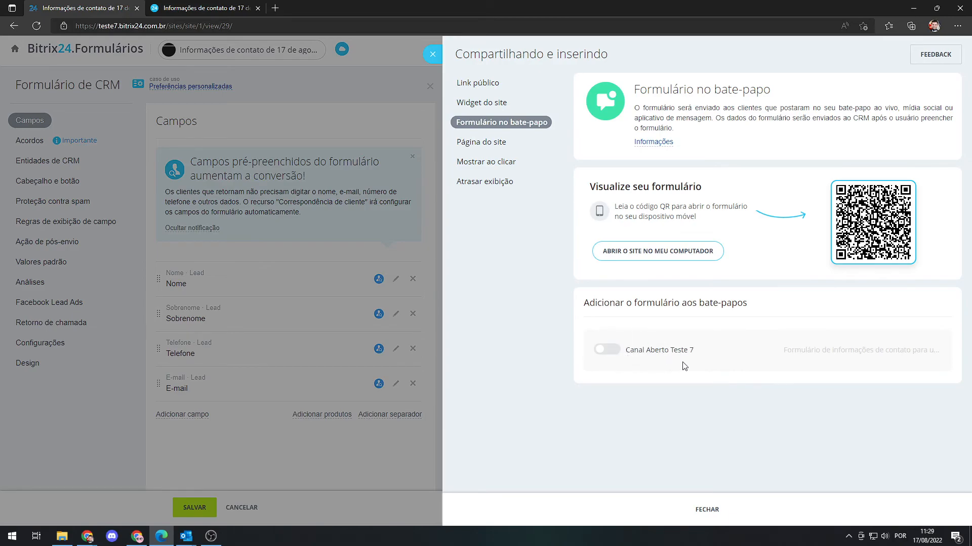
click(505, 143)
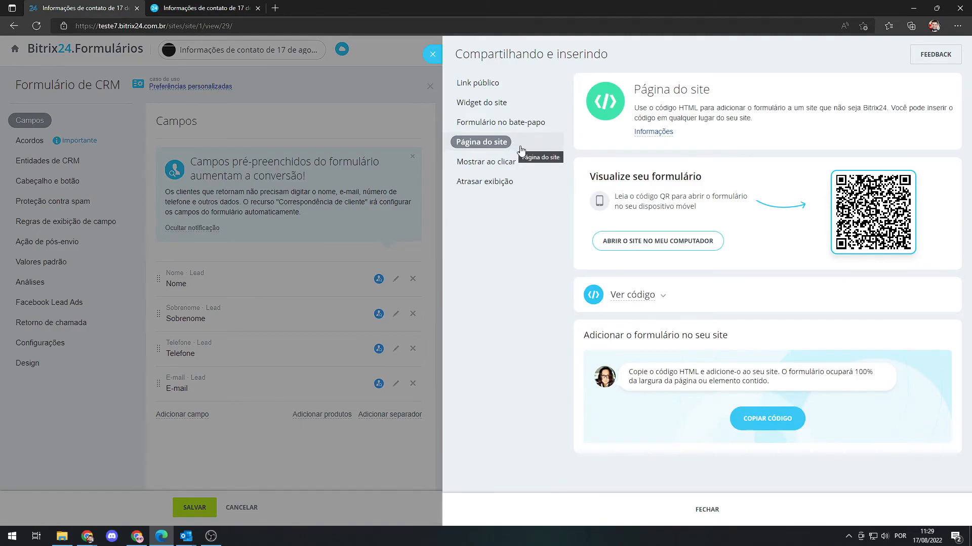
click(661, 296)
drag(644, 400, 595, 330)
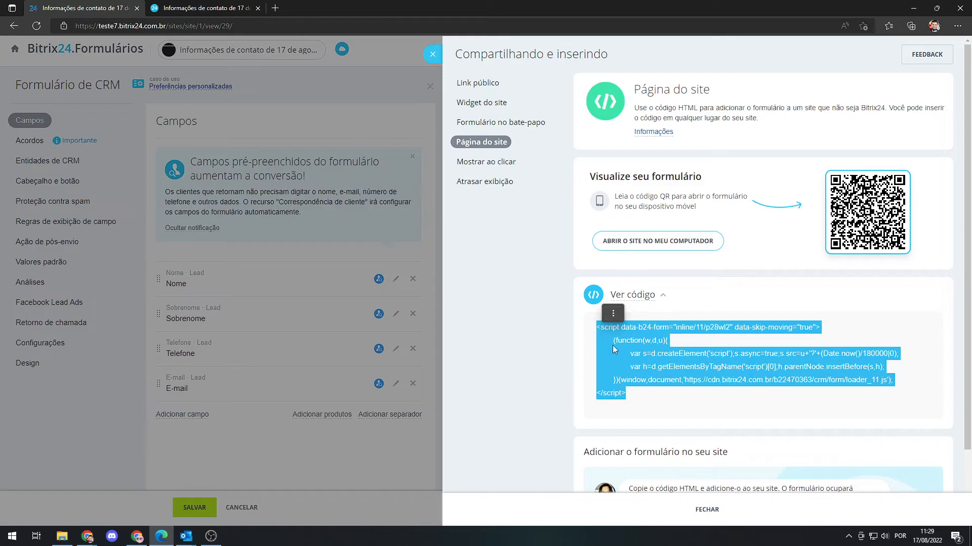
click(578, 310)
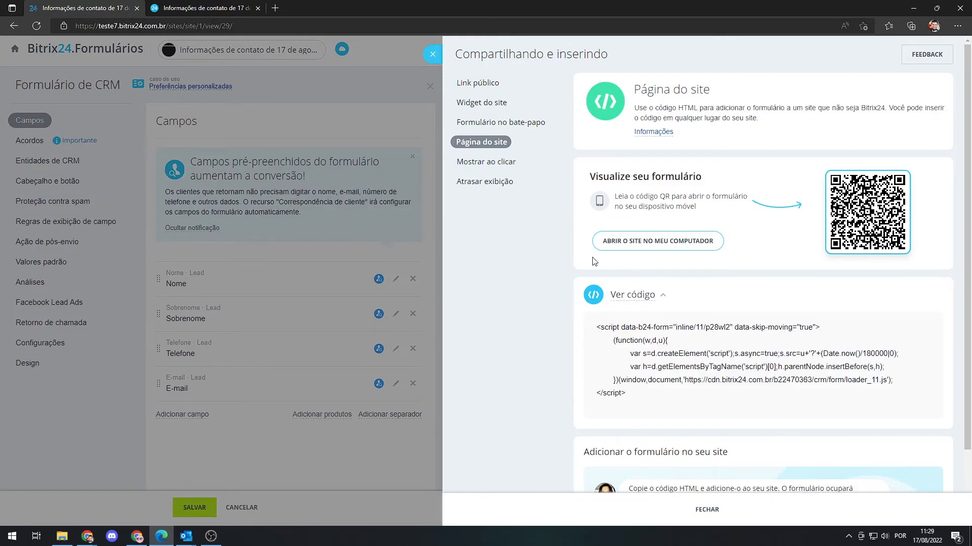
Examine the Mostrar ao clicar settings for form display, alignment and slide-in animation, and expand their embed code.
click(495, 161)
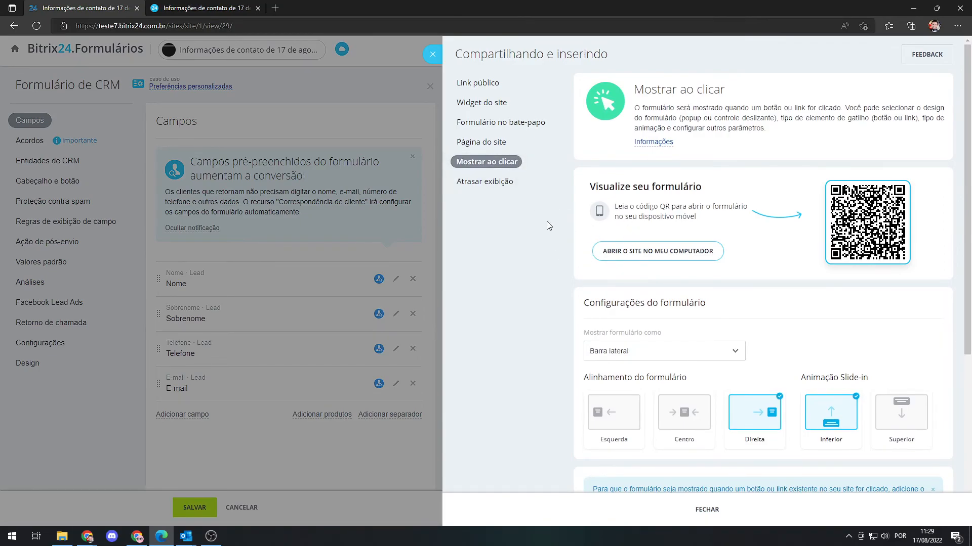
scroll(557, 237, down, 3)
scroll(538, 189, up, 3)
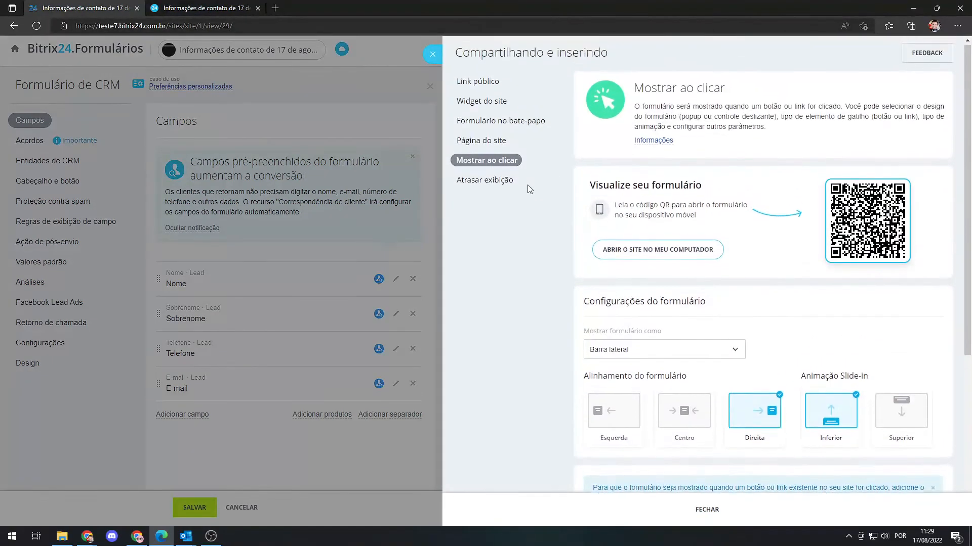
scroll(557, 222, down, 2)
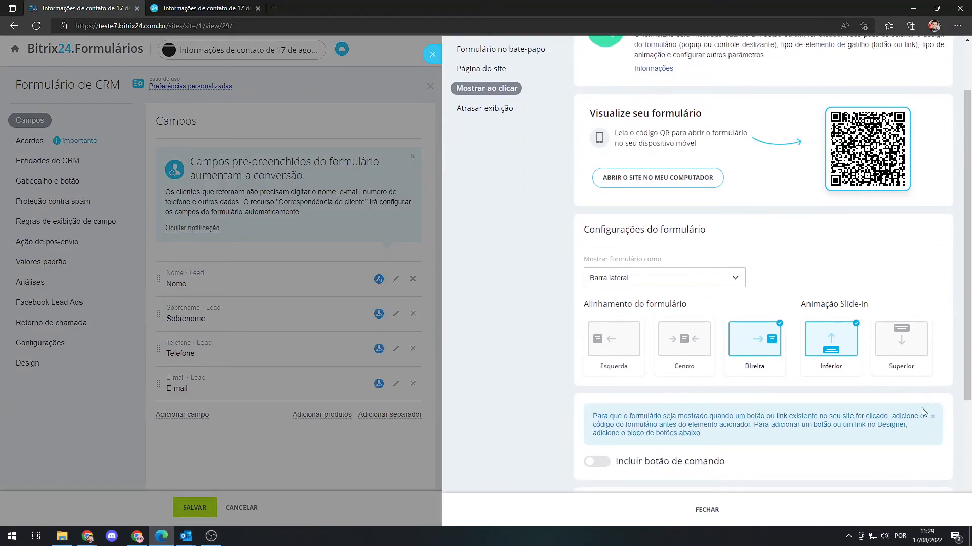
scroll(869, 400, down, 2)
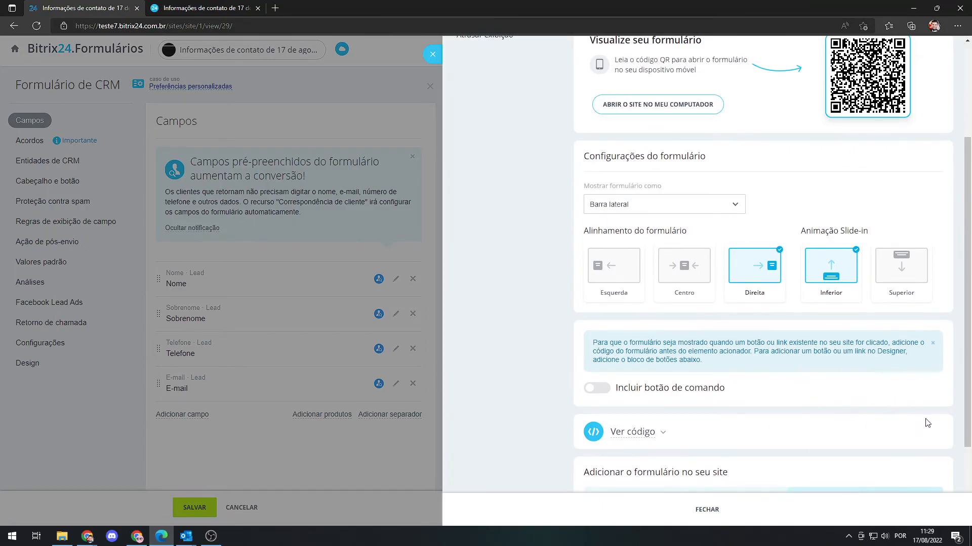
scroll(901, 406, down, 2)
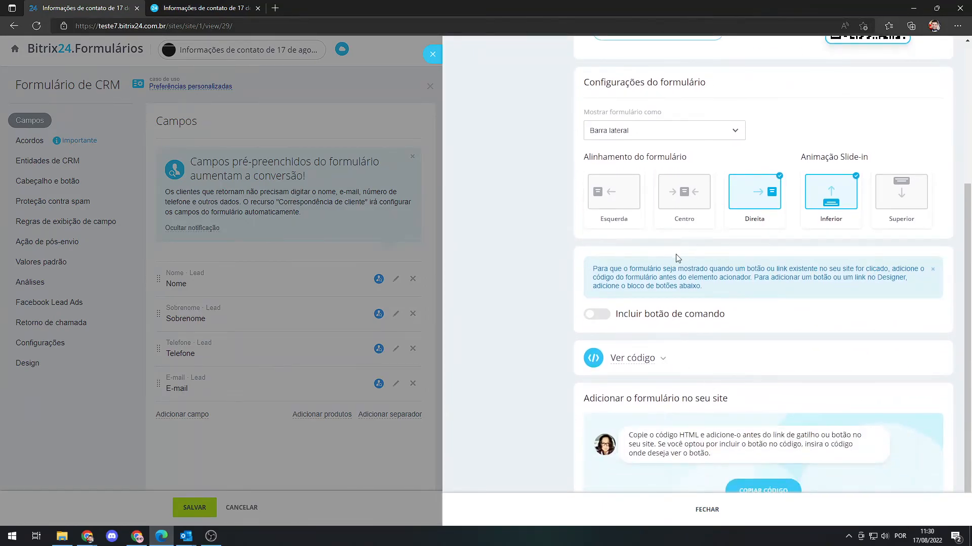
scroll(724, 339, up, 6)
scroll(668, 334, down, 7)
click(661, 324)
drag(654, 428, 592, 353)
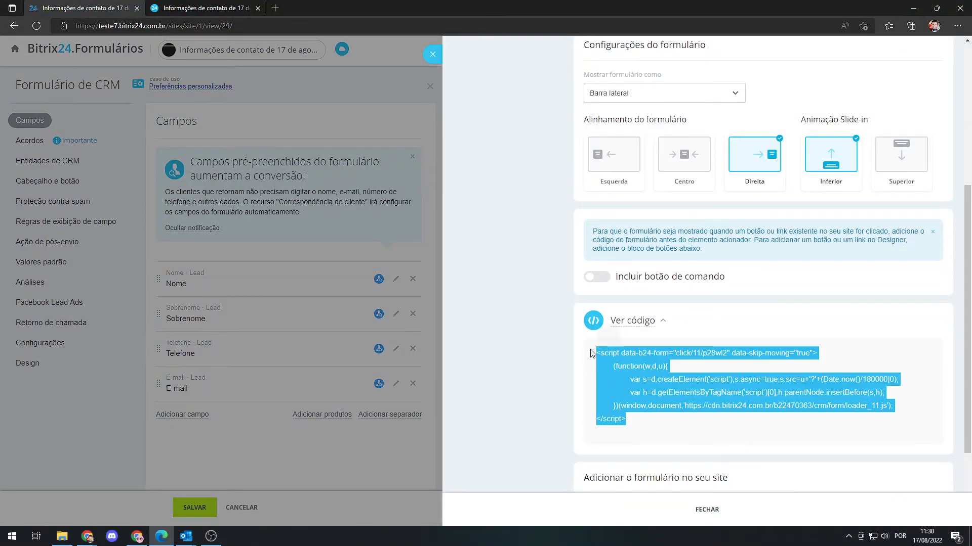
click(550, 301)
scroll(549, 301, up, 5)
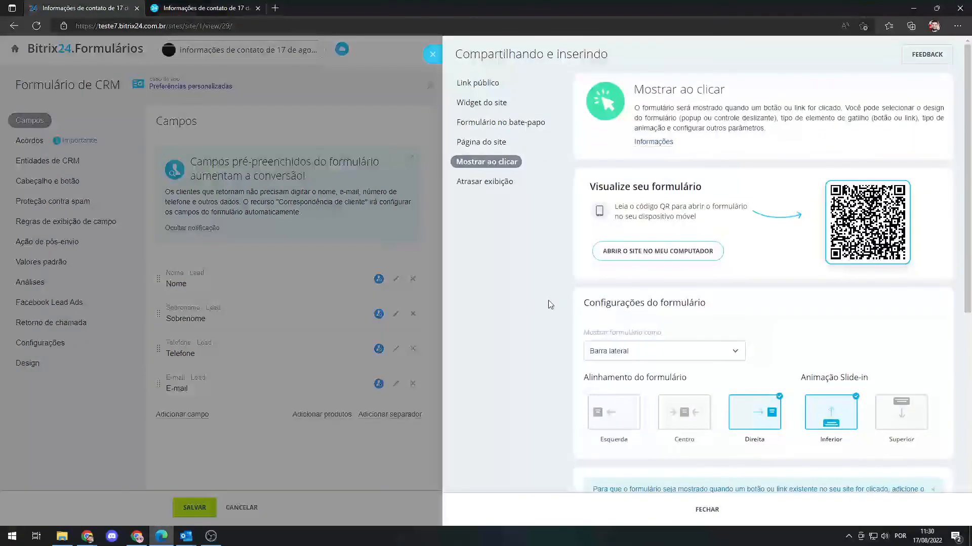
Review the Atrasar exibição sharing settings, expand the form's embed code, and select the whole script.
click(485, 182)
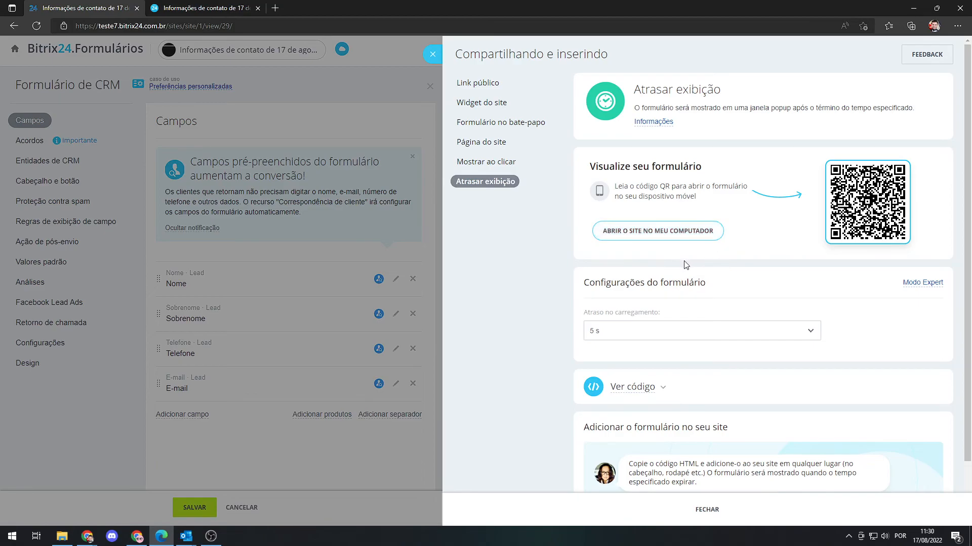
scroll(660, 329, down, 1)
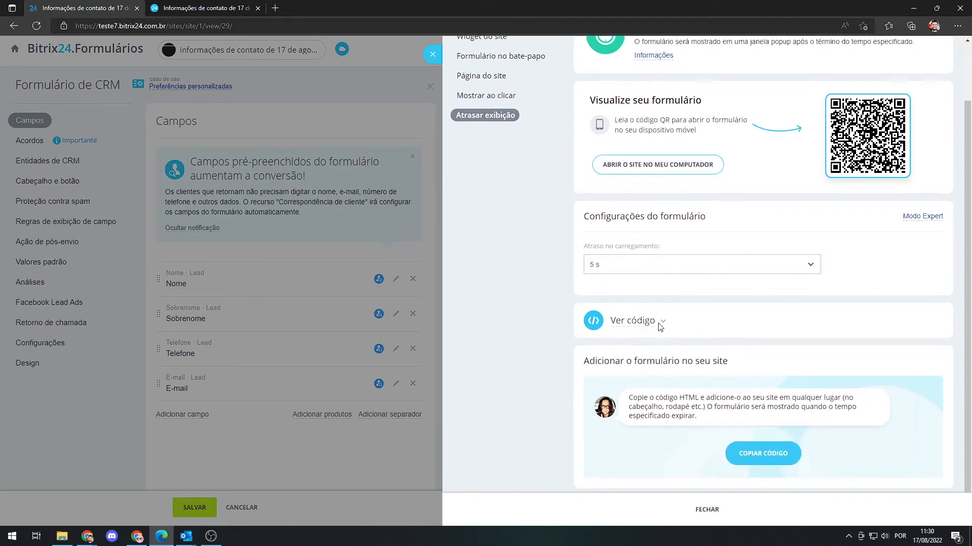
click(665, 324)
scroll(658, 329, down, 1)
drag(647, 354, 593, 285)
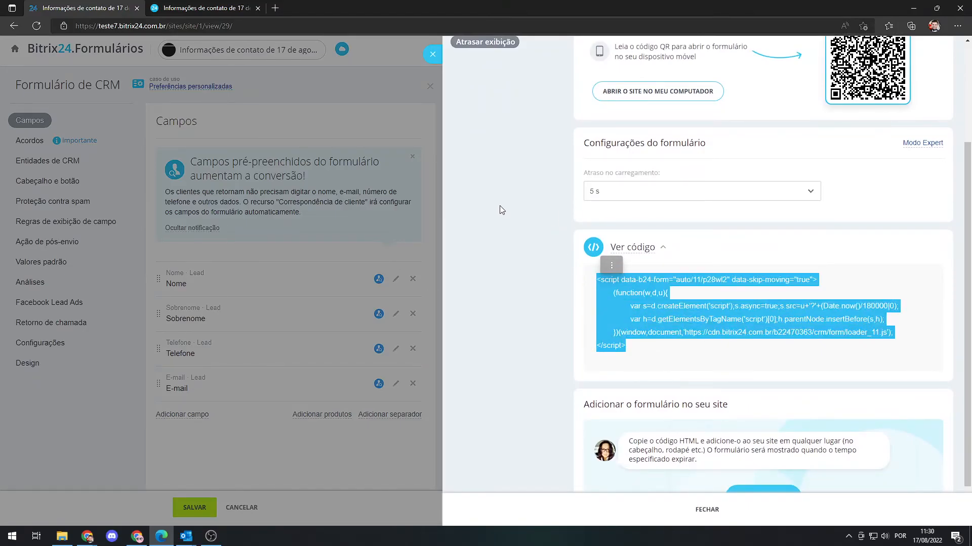
scroll(533, 209, up, 3)
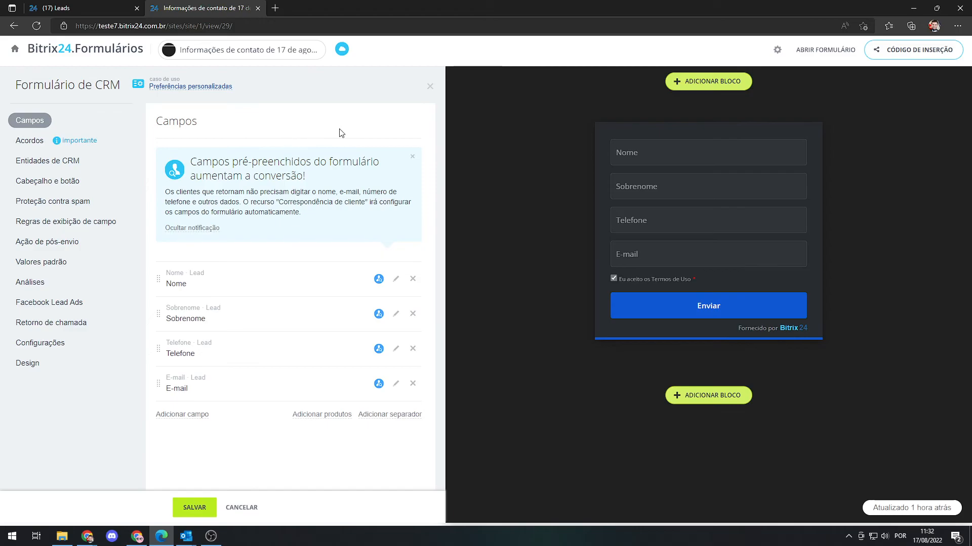
Open the live form with lead fields and fill in the lead's first name and surname.
click(825, 50)
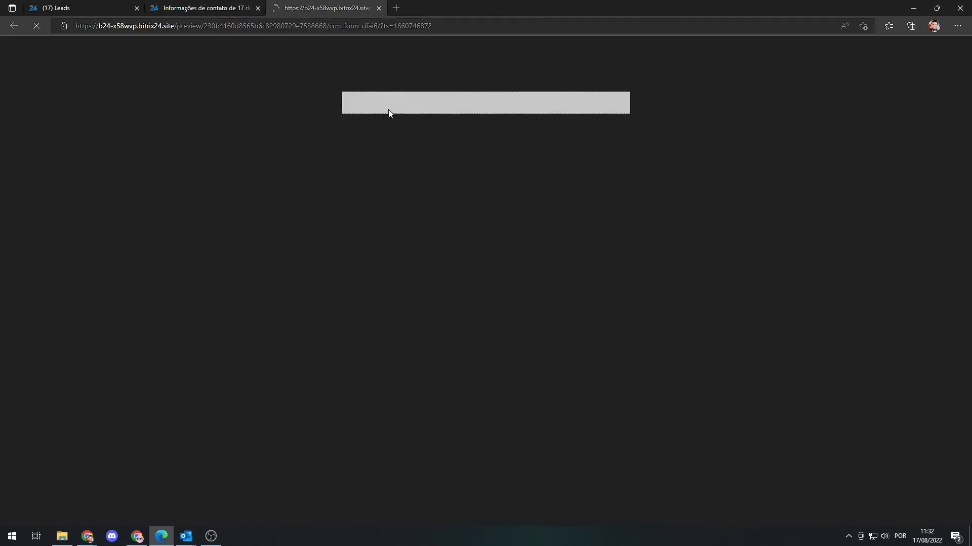
click(419, 127)
key(Tab)
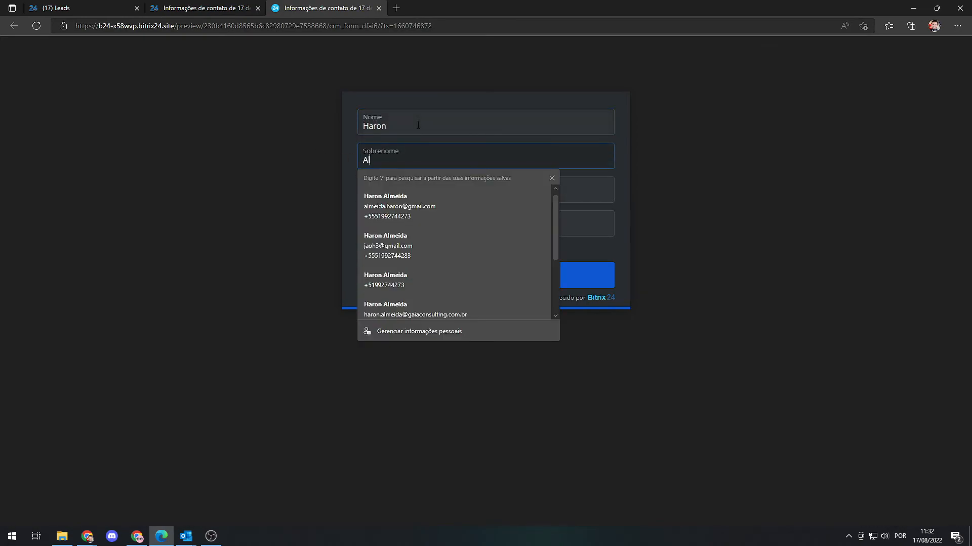
key(Tab)
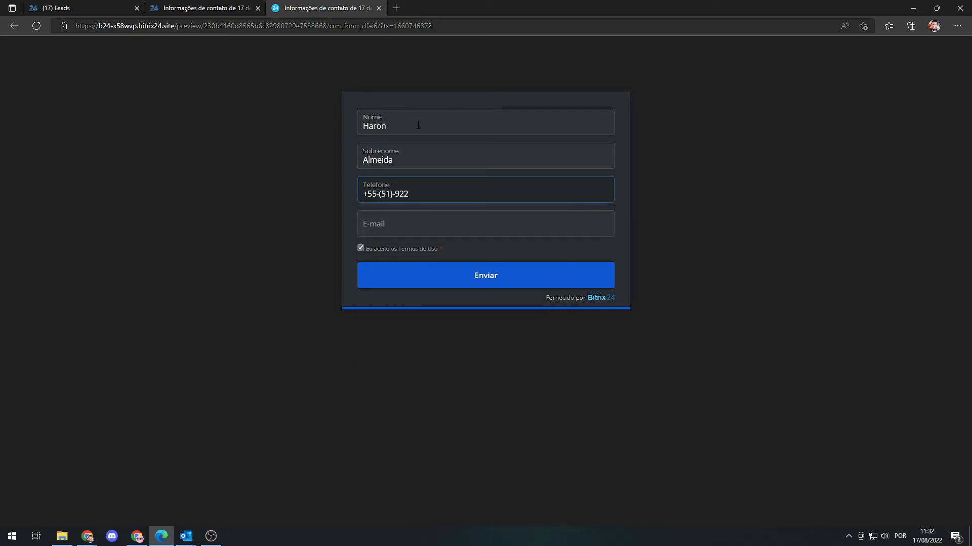
Fill in the lead's phone number and e-mail address, and submit the form.
key(Tab)
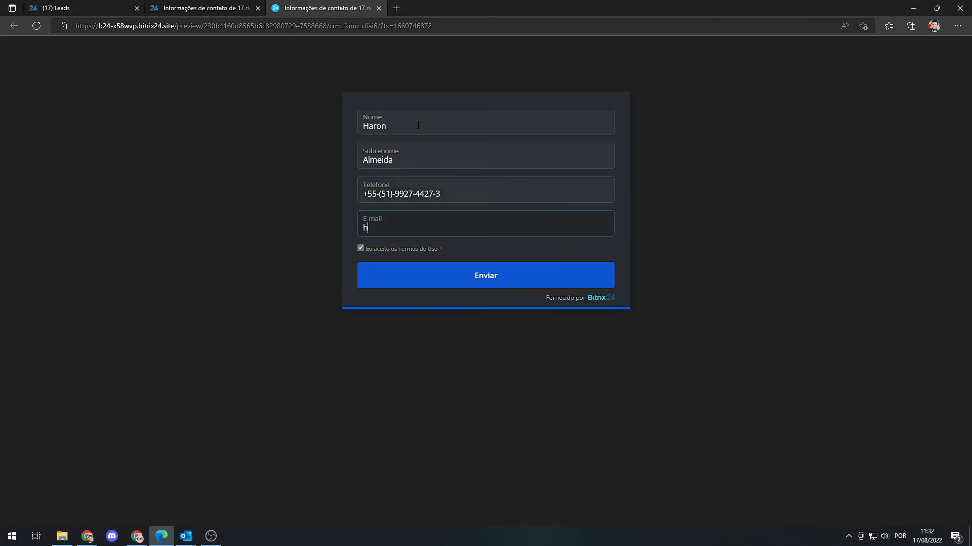
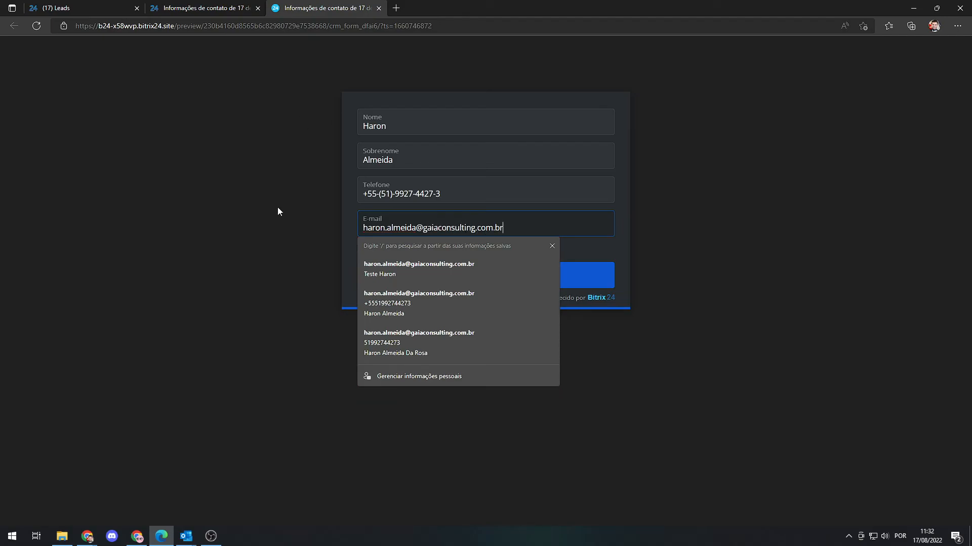
click(284, 232)
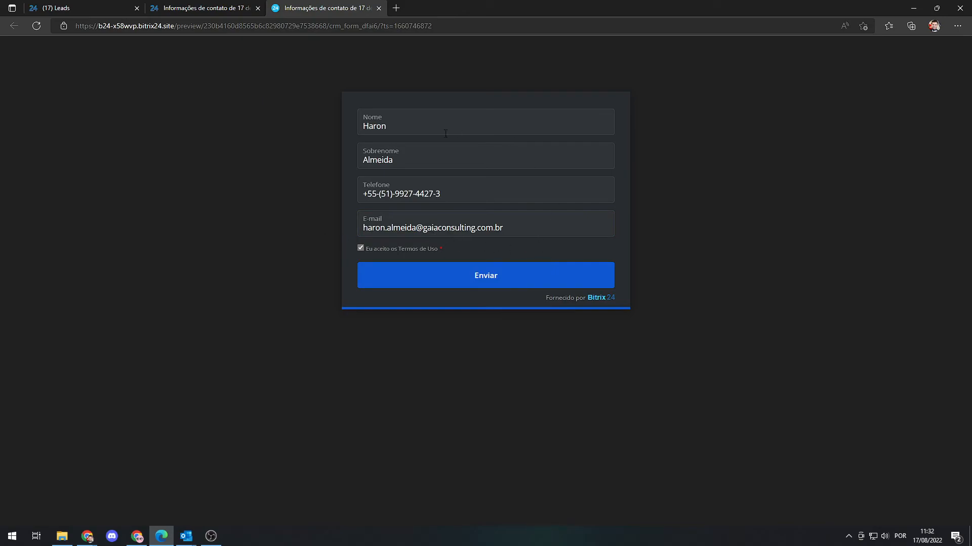
click(485, 279)
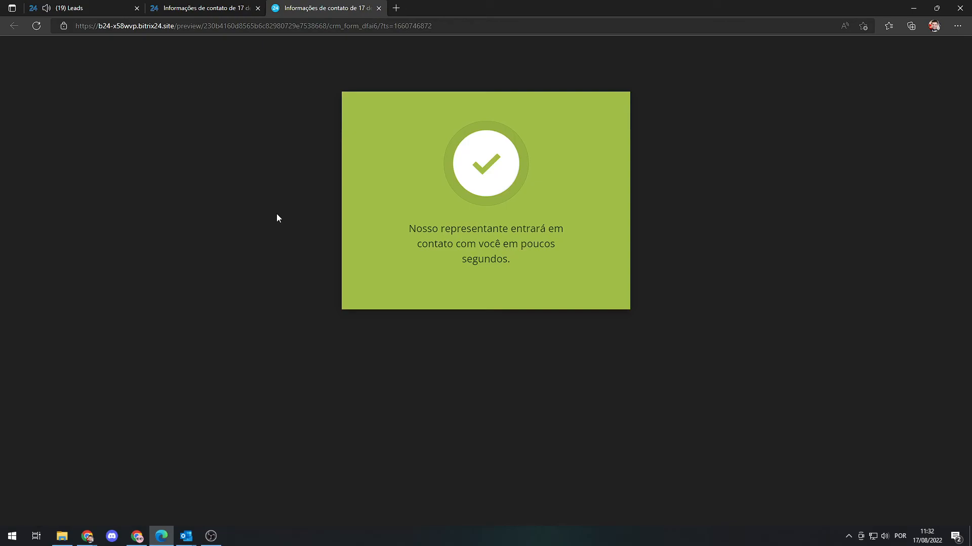
Open the lead generated by the form from the Leads kanban and examine its contact details, source and responsible person.
click(109, 6)
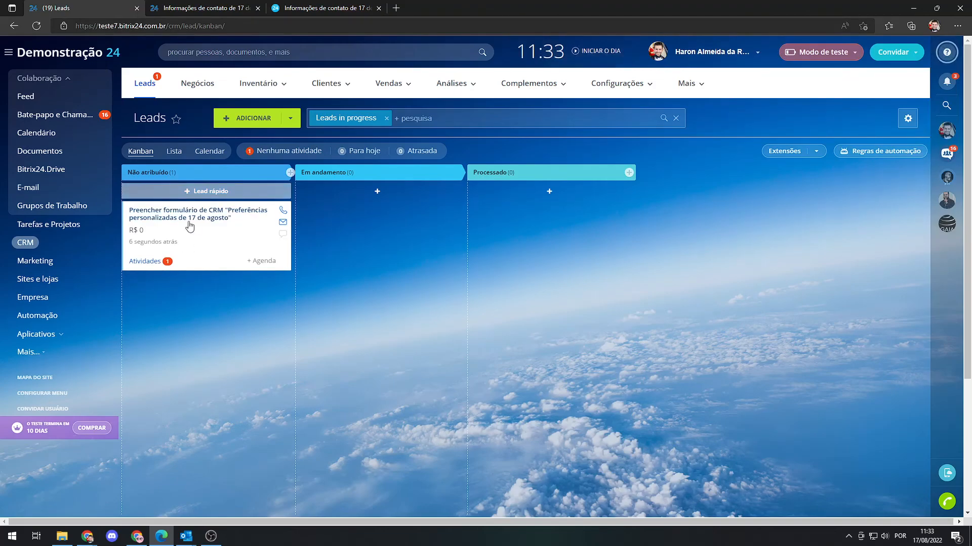
click(225, 217)
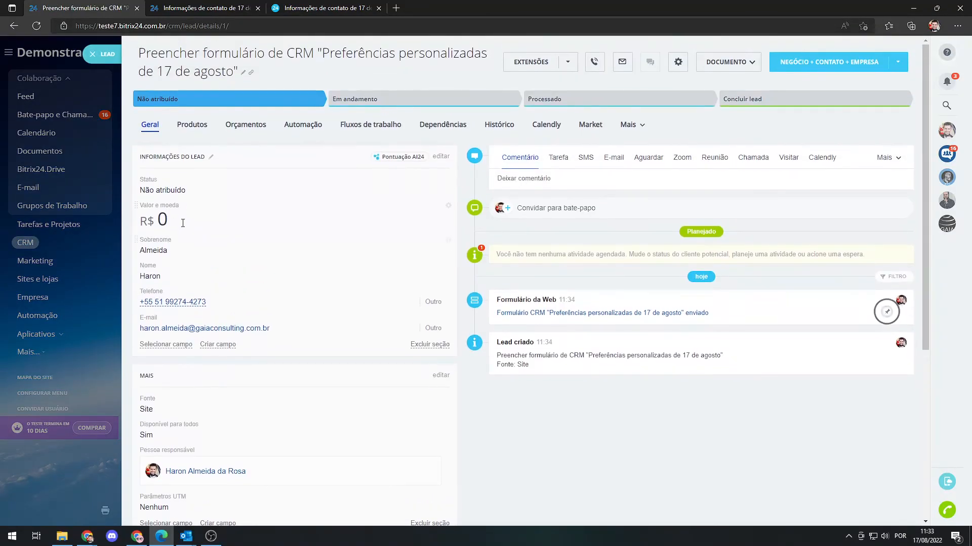
scroll(174, 245, down, 2)
drag(141, 202, 141, 166)
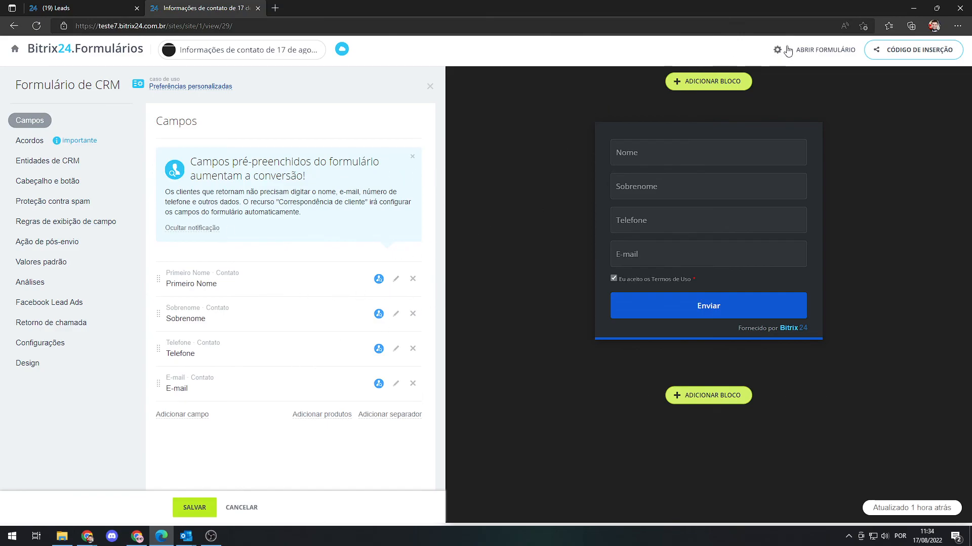
Open the live form with contact fields, submit it with the customer's details, and go to the Negócios kanban.
click(813, 49)
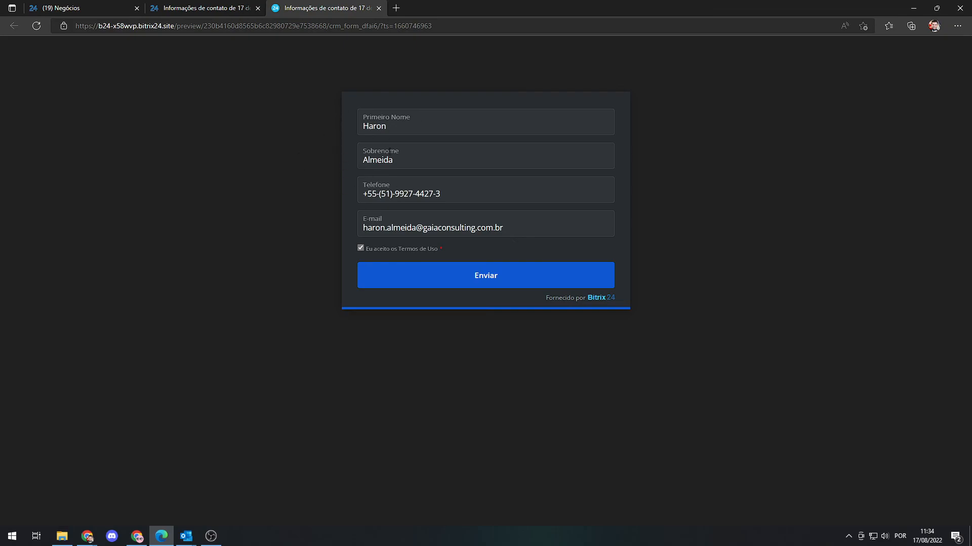
click(442, 281)
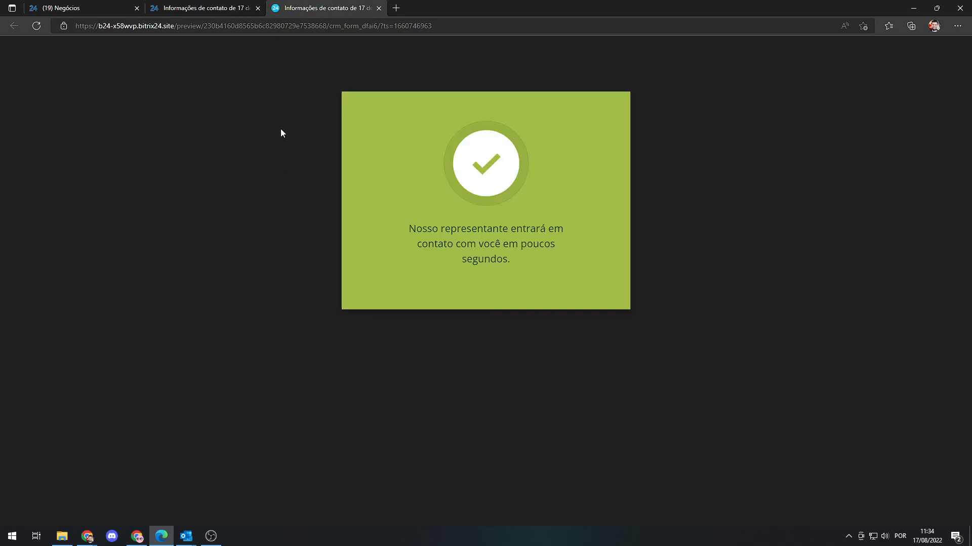
click(101, 7)
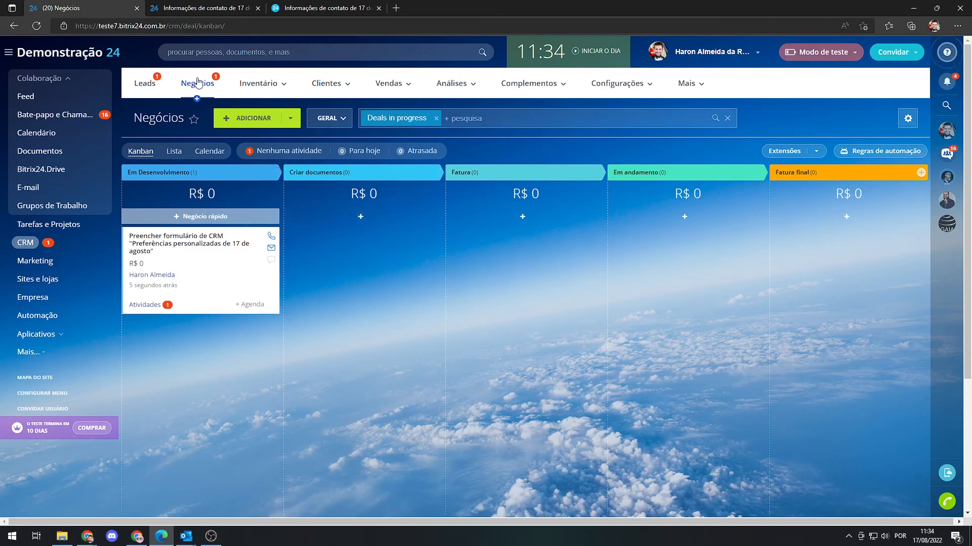
Open the deal generated by the form, check its linked contact's record, and return to the deal.
click(192, 240)
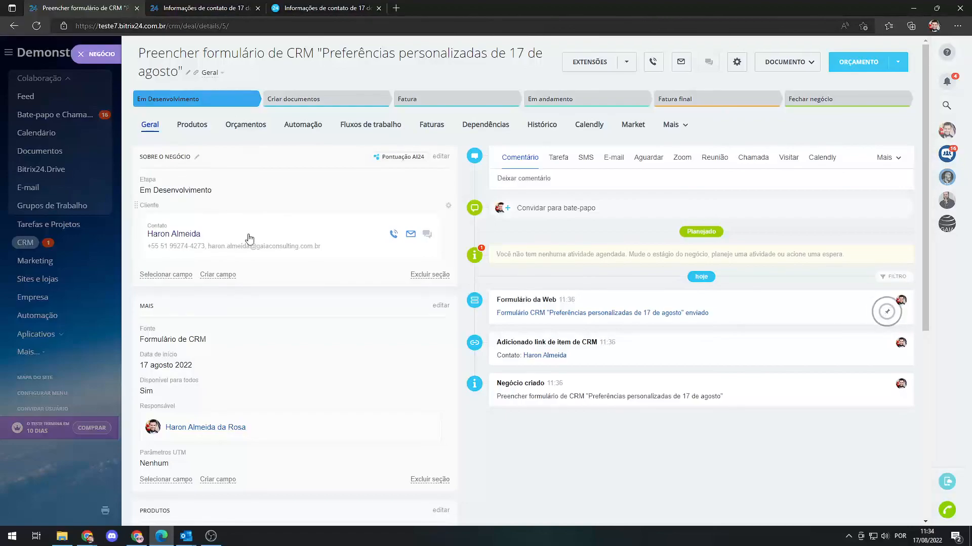
click(174, 233)
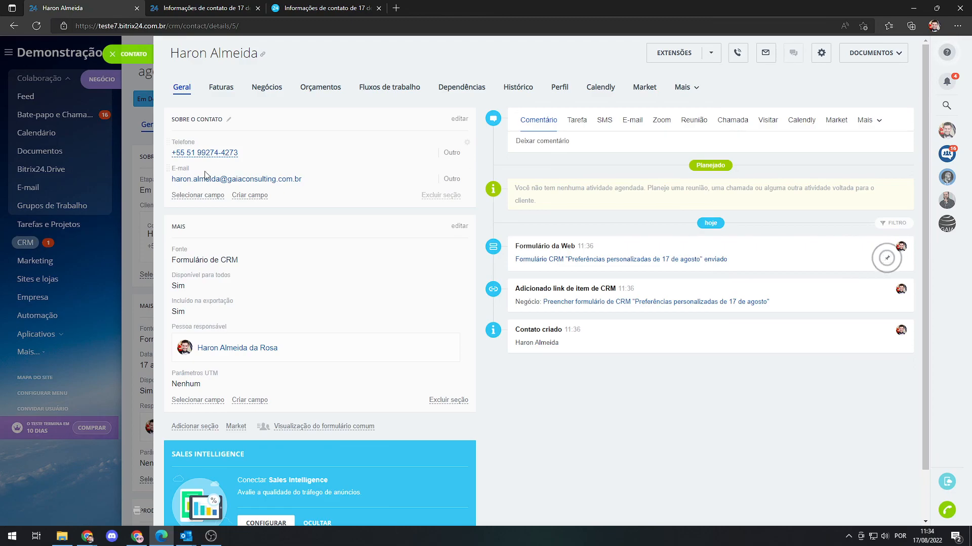
click(113, 55)
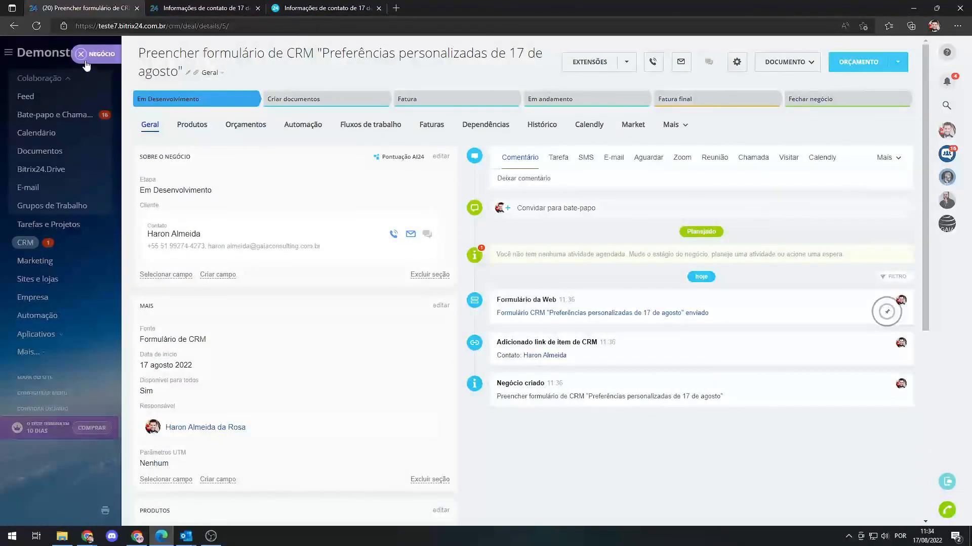